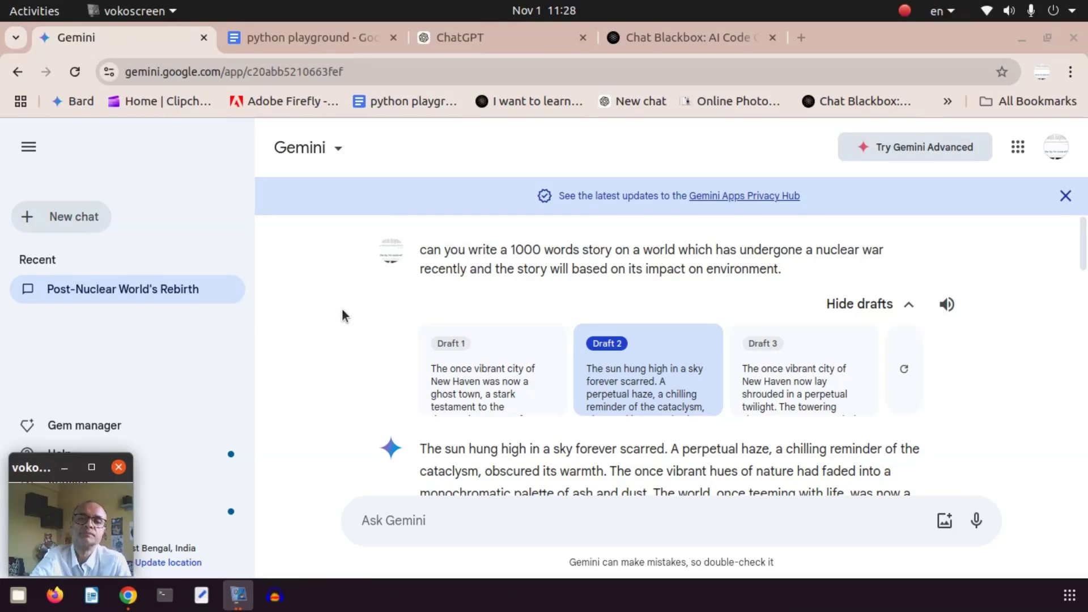
Copy the Gemini prompt asking for a 1000 words story on a world after a nuclear war and its impact on environment
left_click(249, 38)
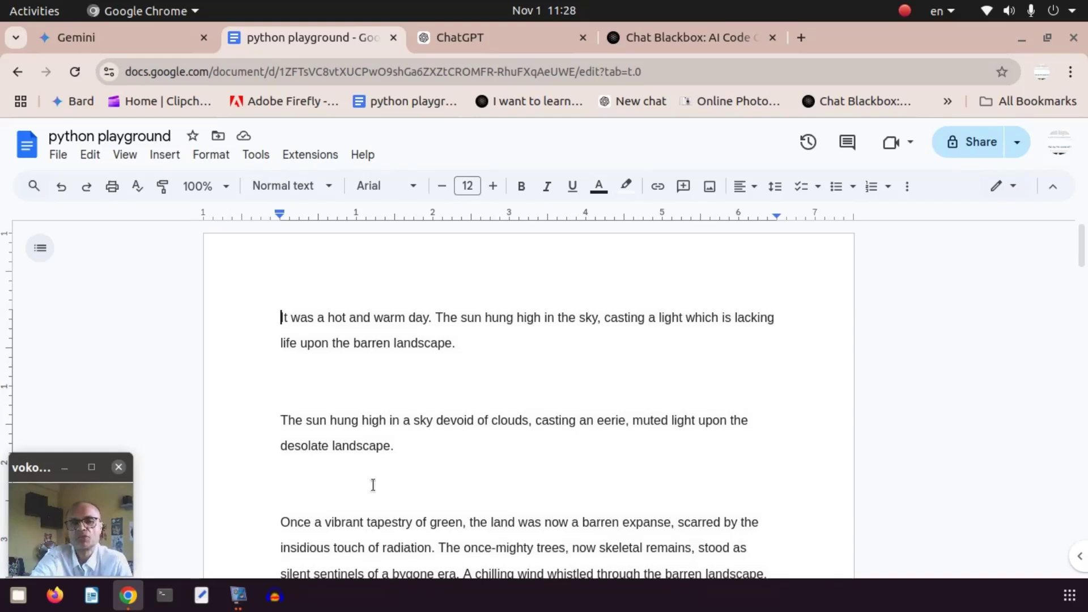
left_click(116, 39)
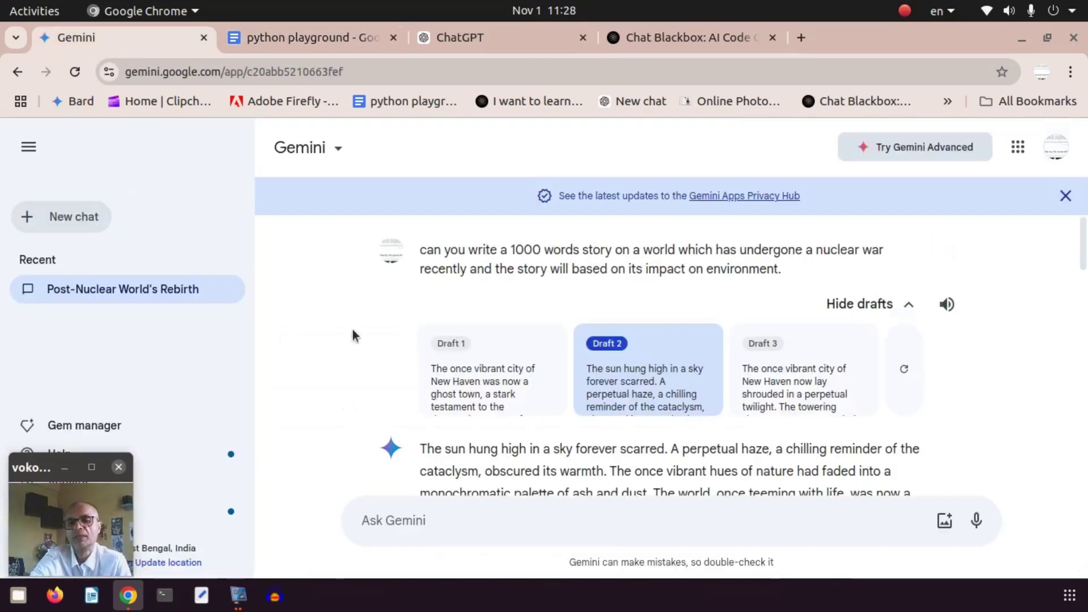
left_click_drag(786, 268, 421, 249)
key("ctrl+c")
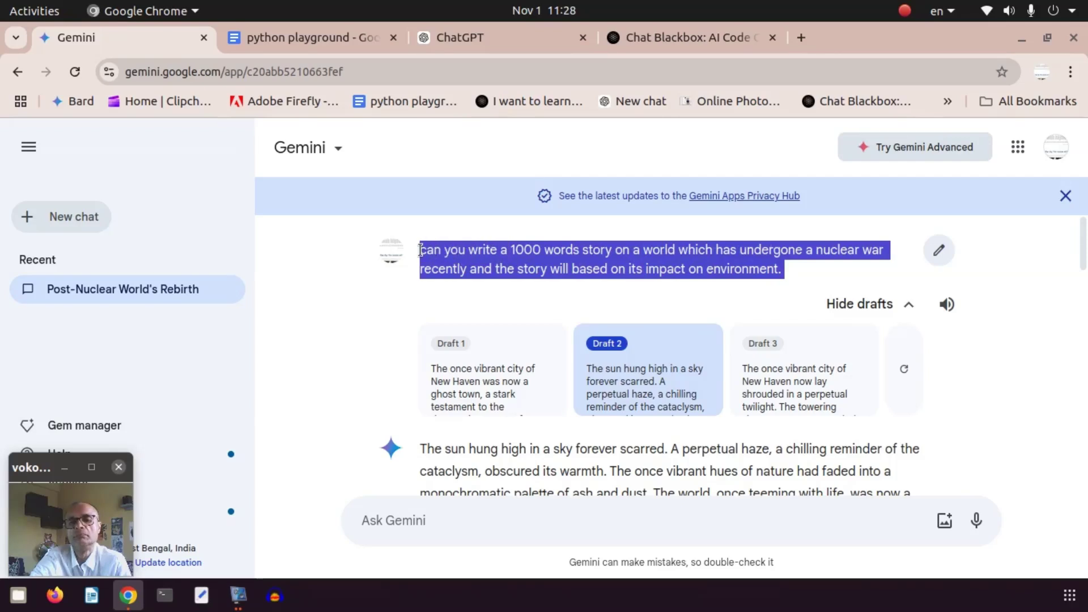
left_click(536, 260)
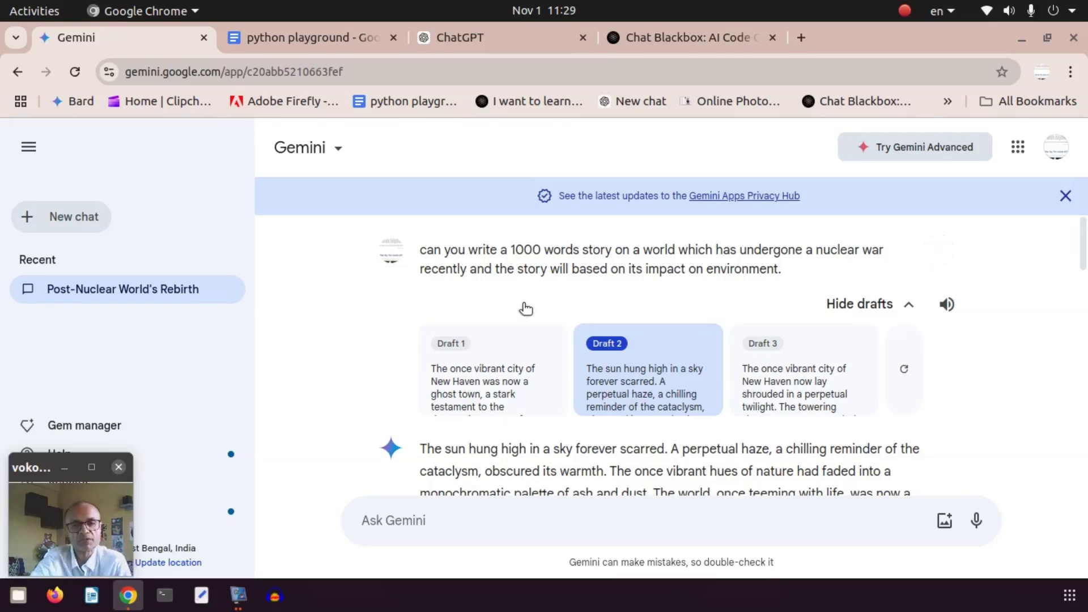
Compare Drafts 1, 2 and 3 of Gemini's story with the opening of the python playground document
left_click(530, 381)
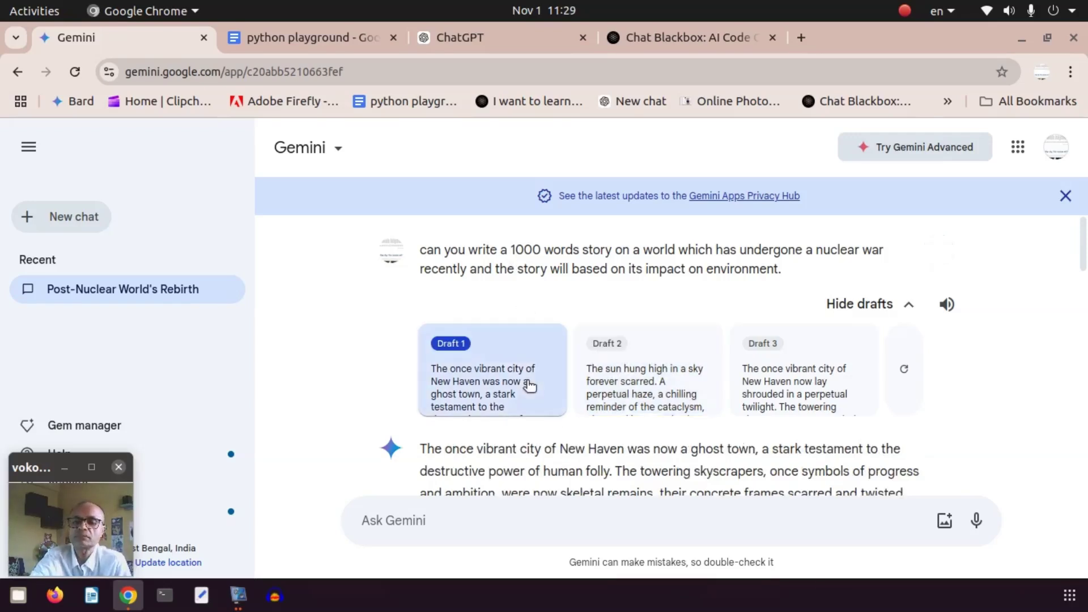
left_click_drag(1086, 251, 1086, 301)
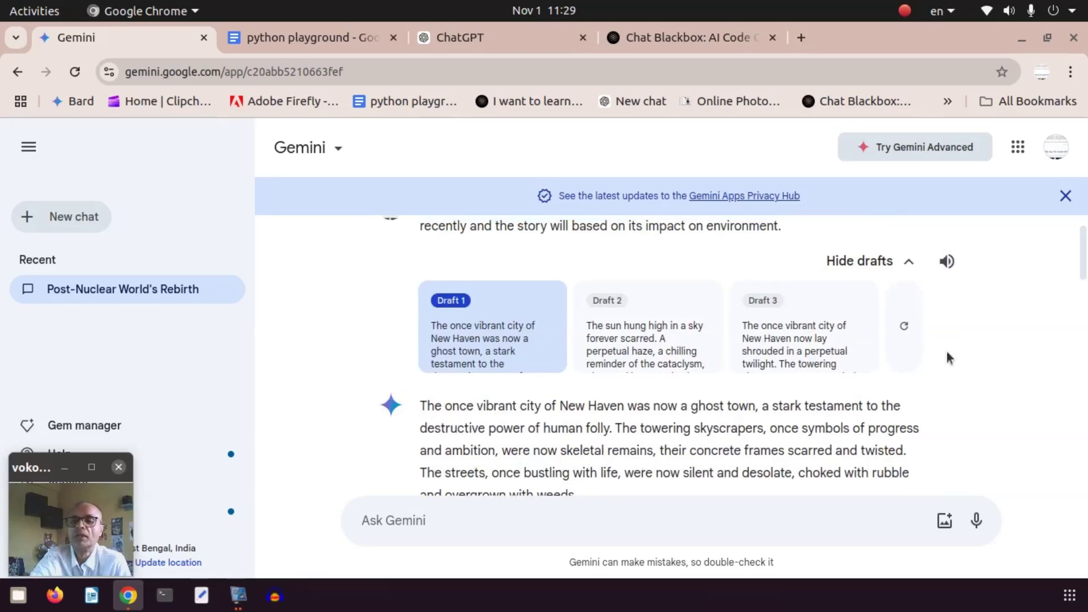
left_click(618, 340)
scroll(1086, 289, "down", 3)
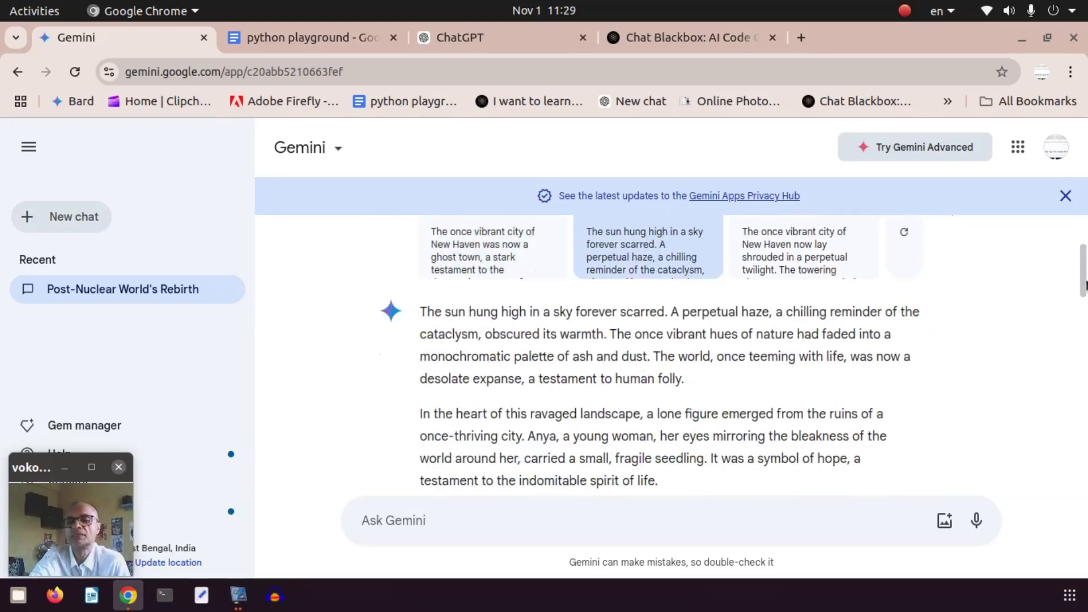
left_click(312, 39)
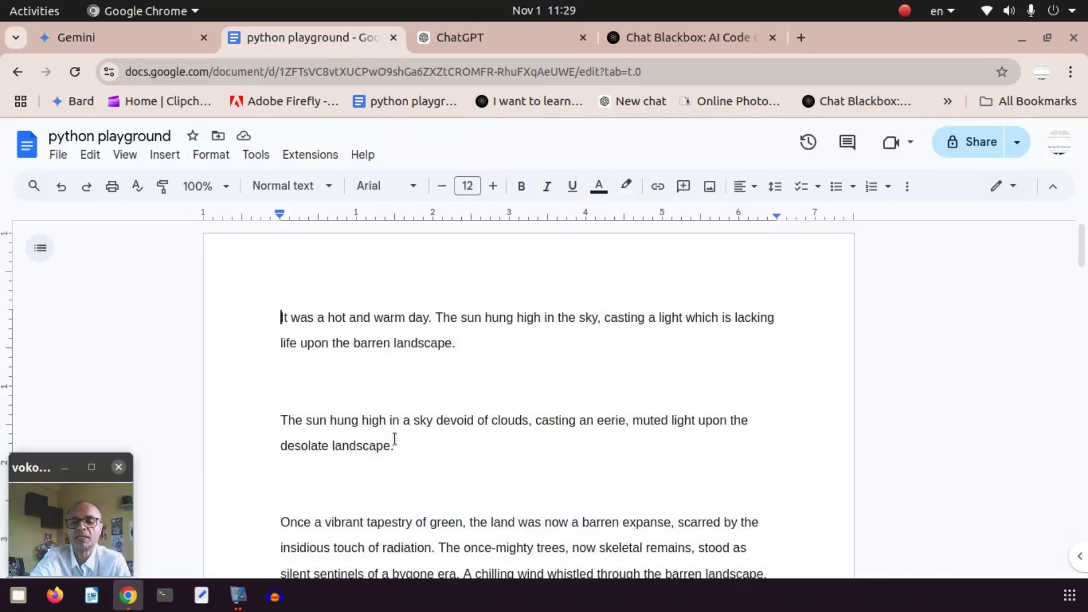
left_click(143, 48)
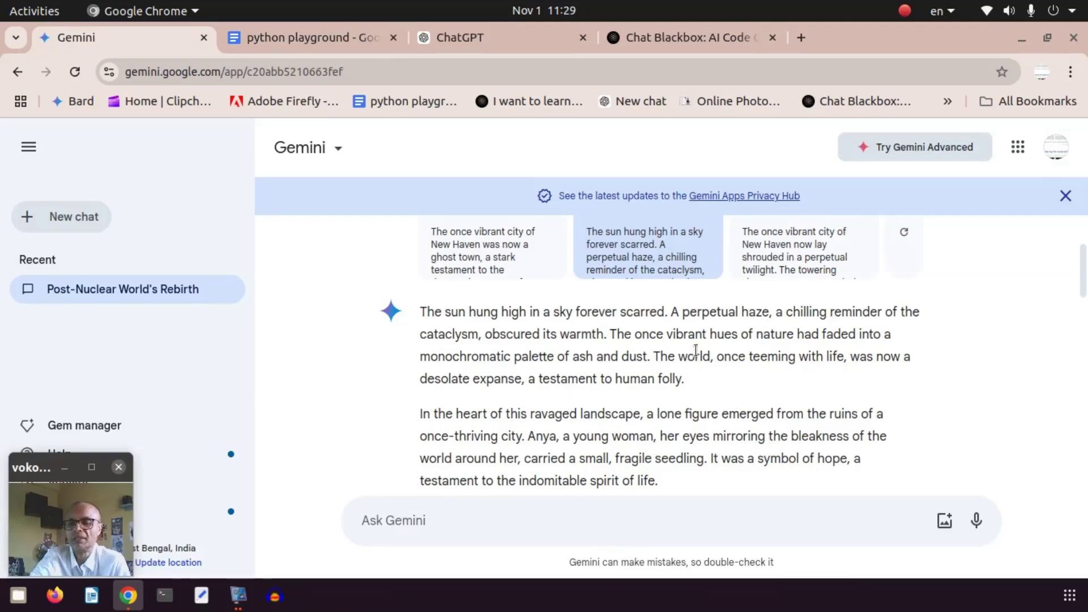
scroll(1079, 289, "up", 2)
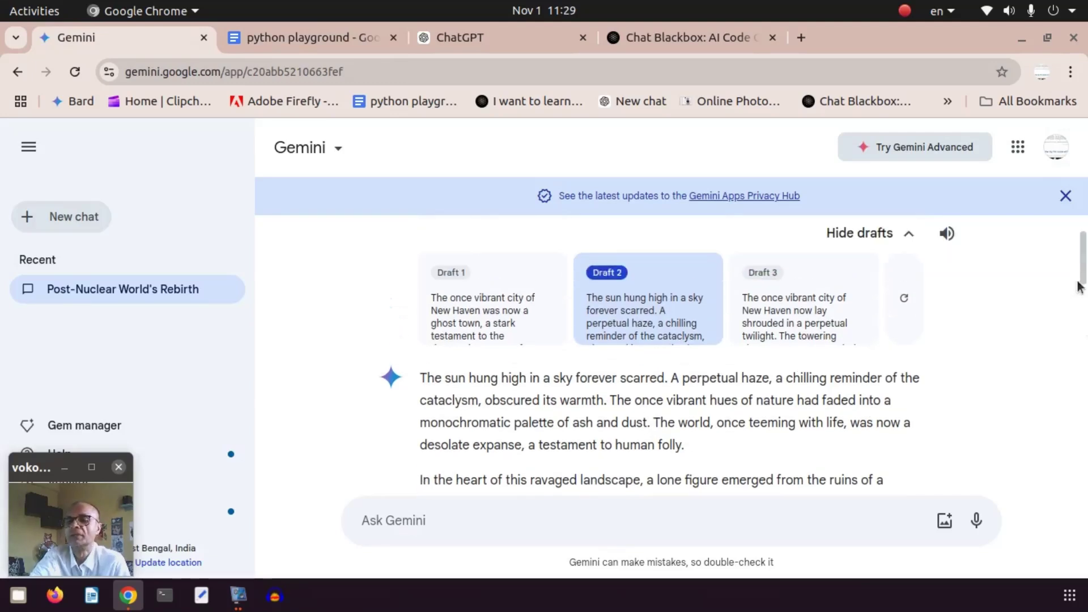
left_click(809, 314)
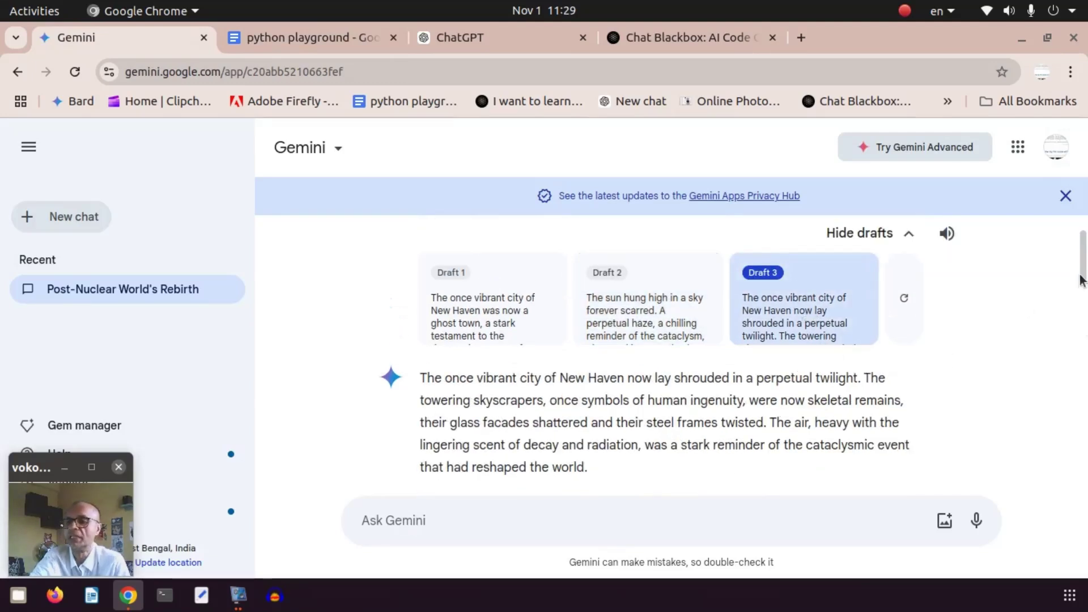
scroll(1084, 289, "down", 2)
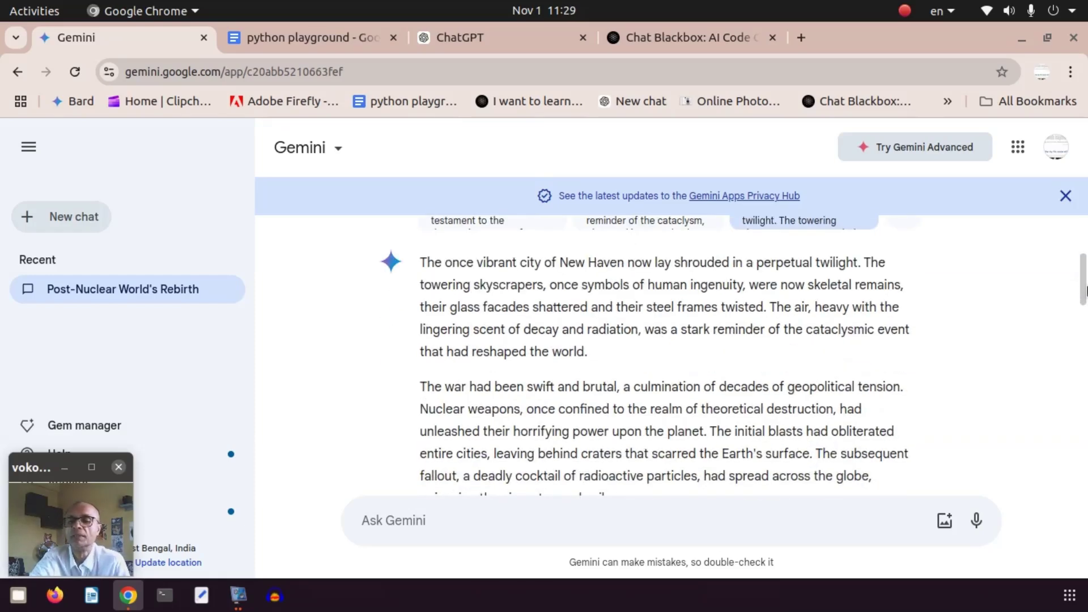
left_click_drag(1085, 289, 1085, 257)
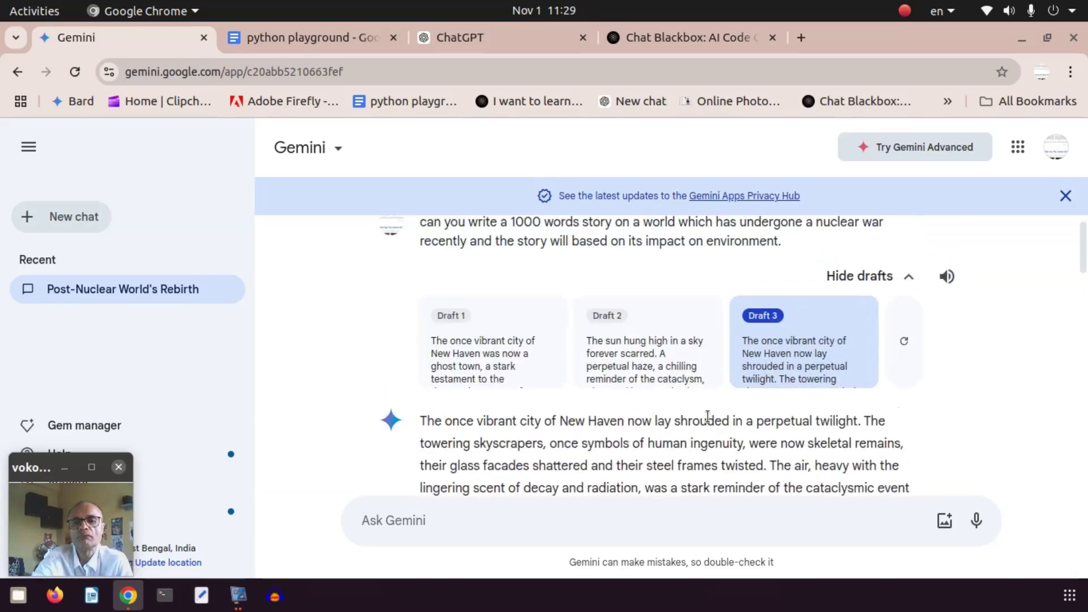
Switch to ChatGPT, submit the copied nuclear war story prompt and read through the generated story
left_click(466, 38)
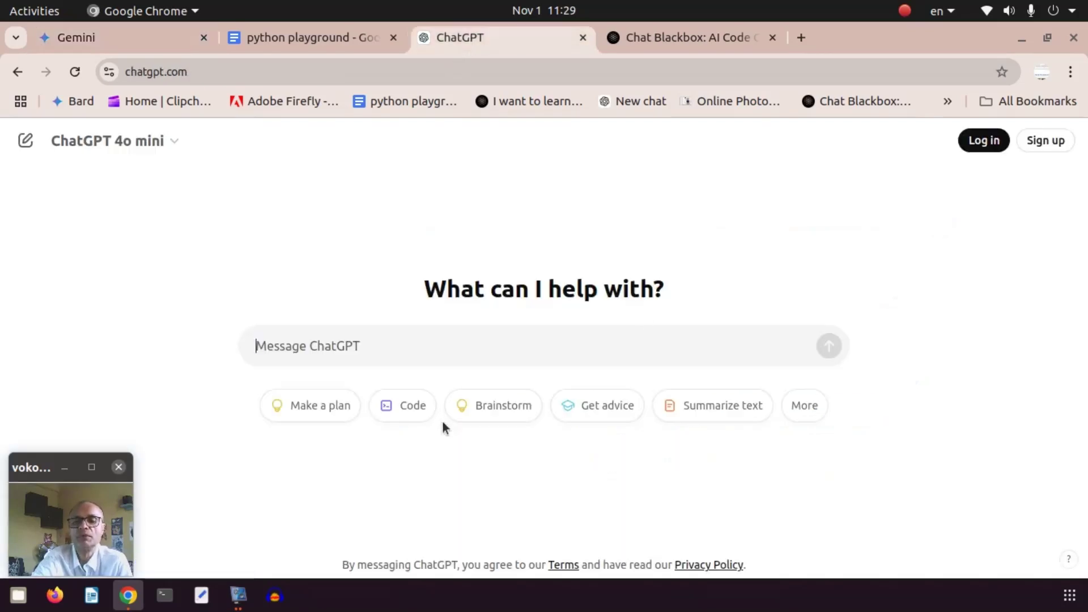
key("ctrl+v")
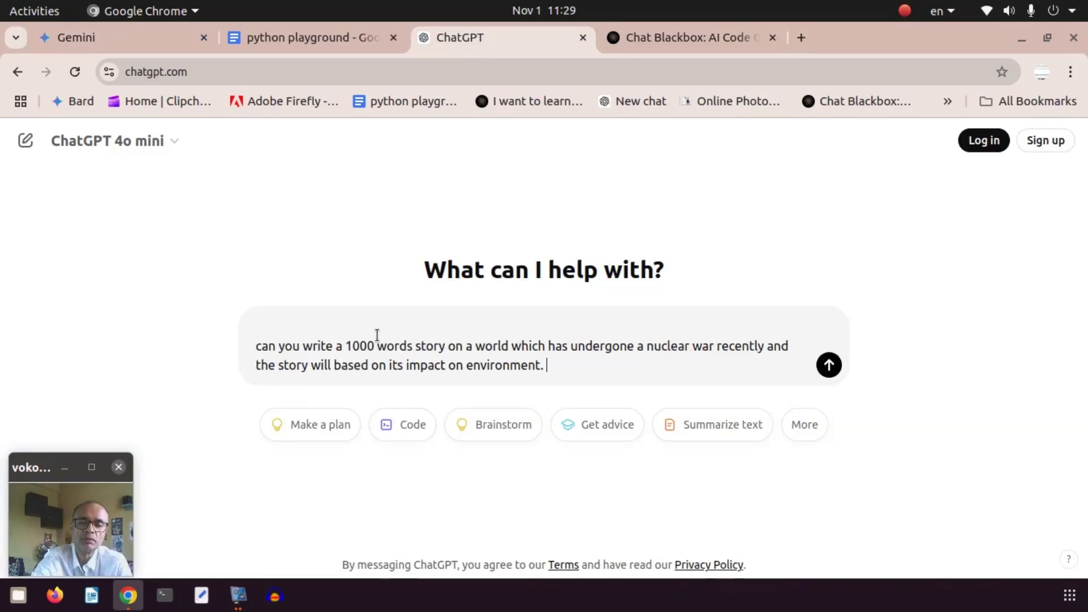
left_click(828, 366)
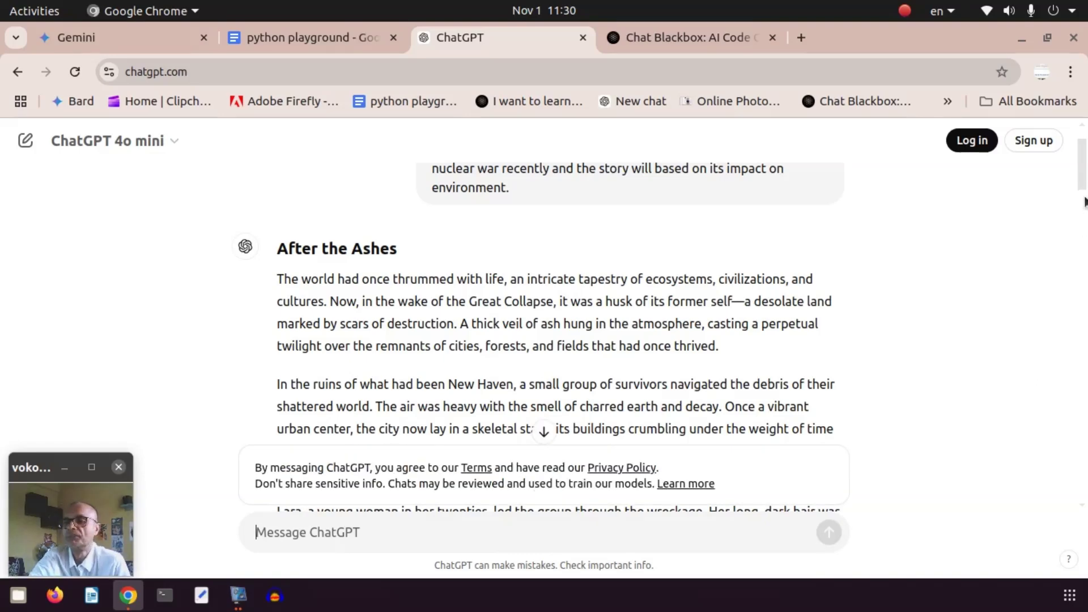
left_click_drag(1085, 184, 1069, 247)
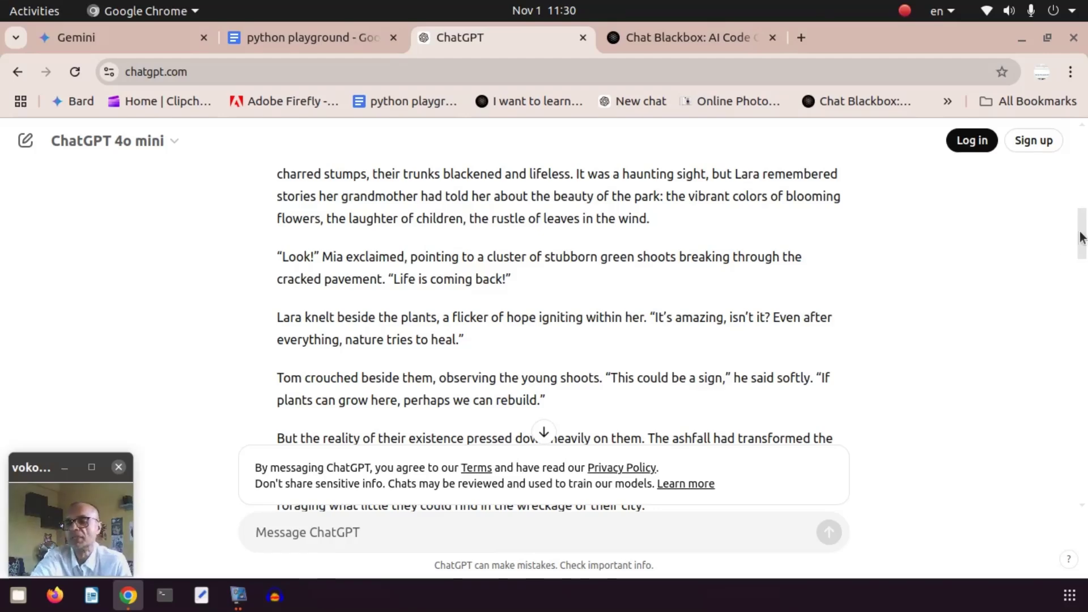
scroll(1083, 243, "down", 2)
left_click_drag(1084, 248, 1083, 170)
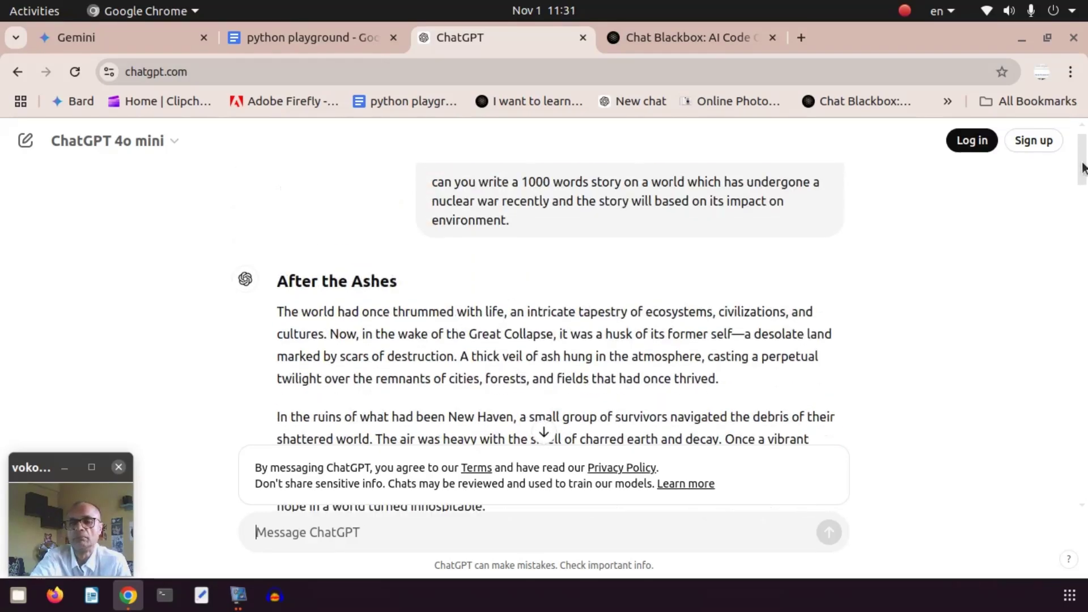
Switch to Blackbox AI and submit the same copied nuclear war story prompt
left_click(287, 37)
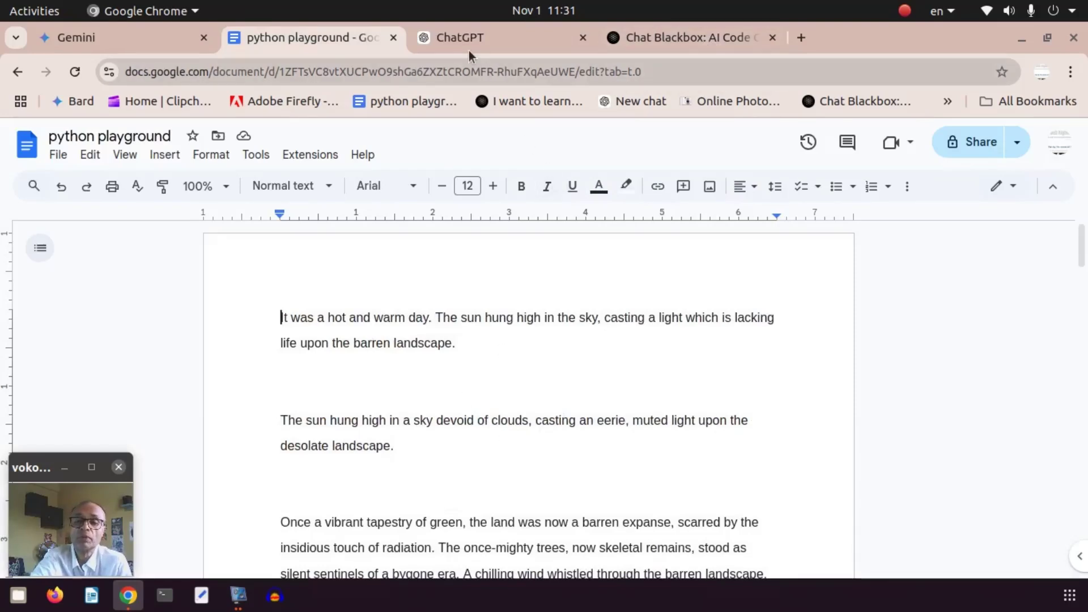
left_click(681, 42)
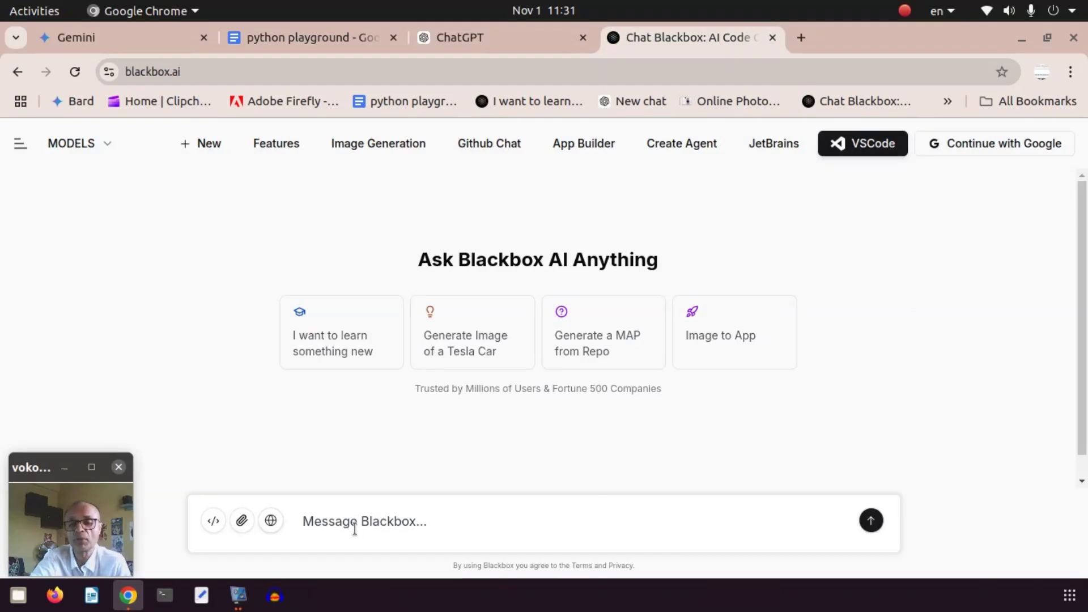
key("ctrl+v")
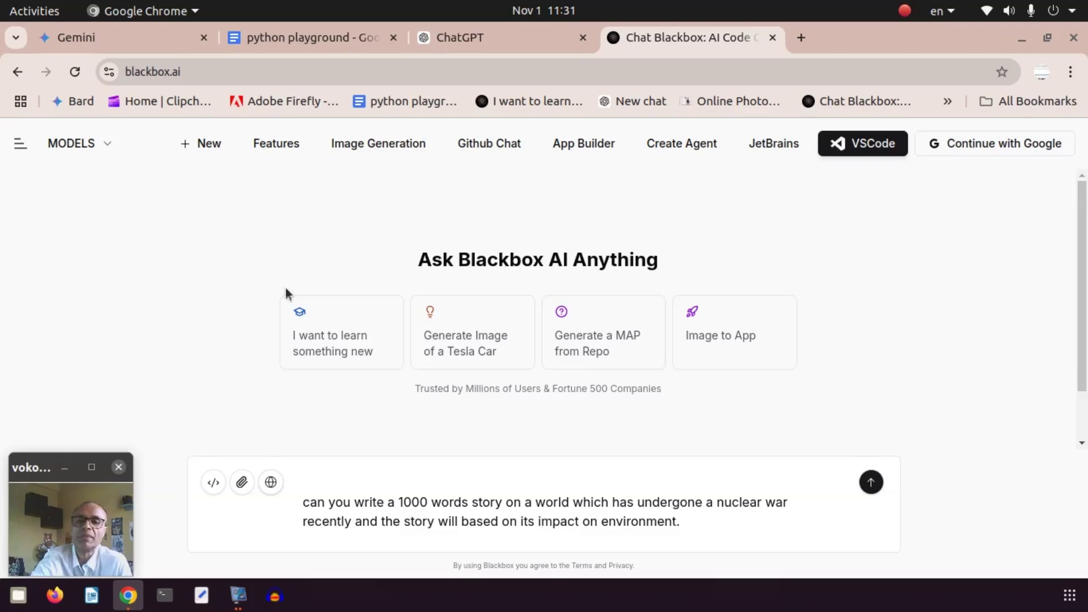
left_click(130, 73)
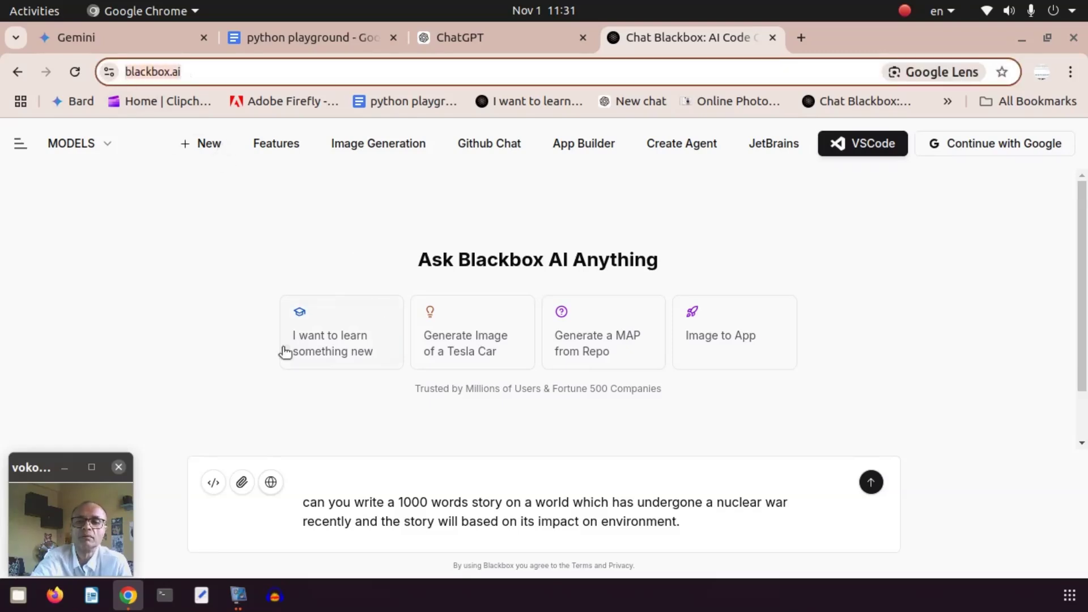
left_click(930, 404)
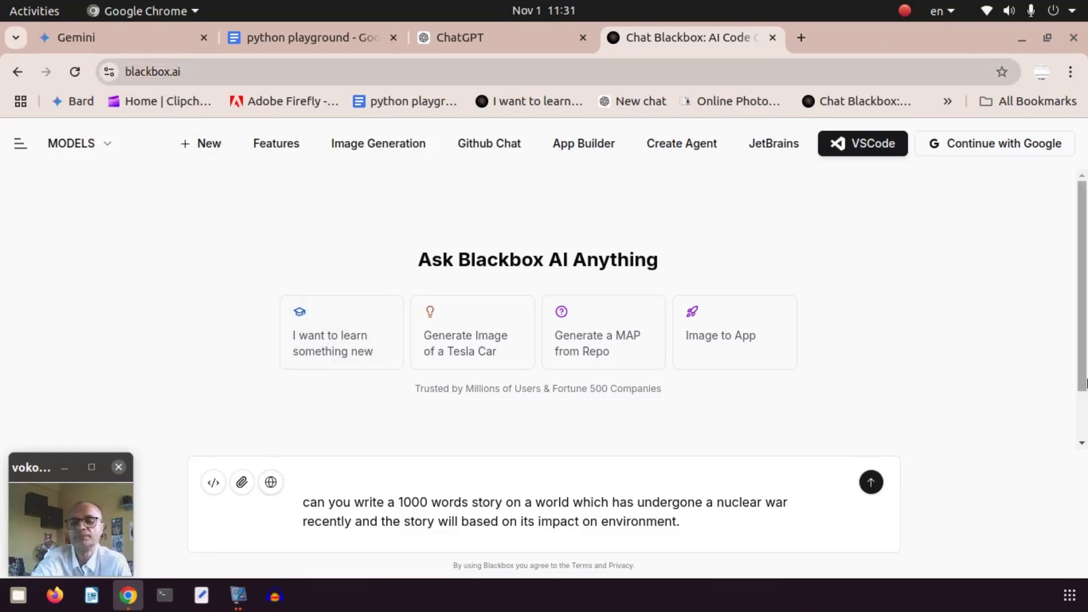
left_click(871, 484)
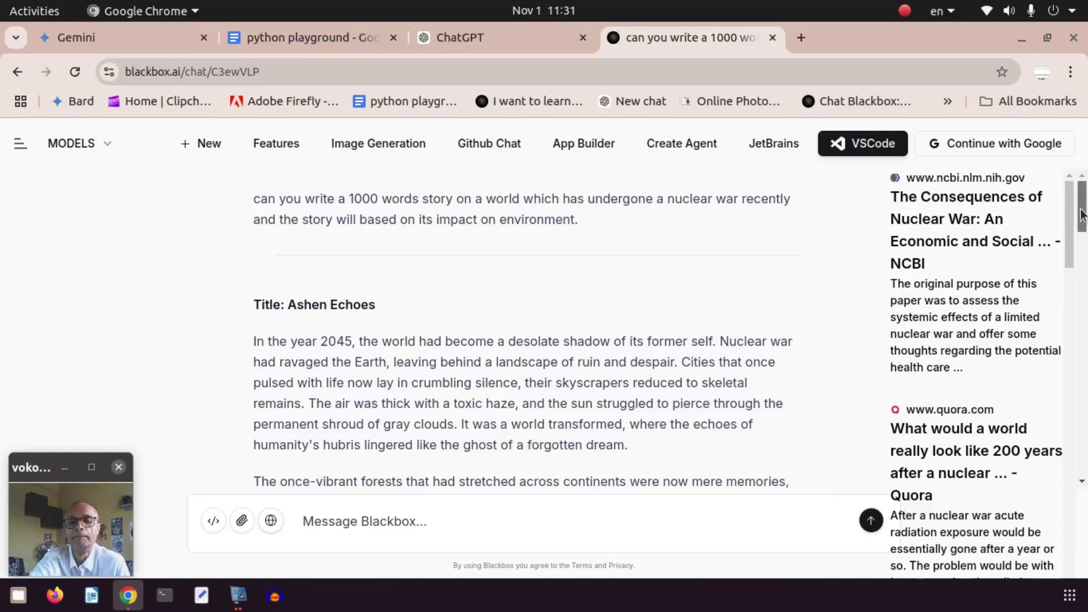
Read through Blackbox's story to its end and compare its opening with ChatGPT's story
left_click_drag(1080, 212, 1083, 223)
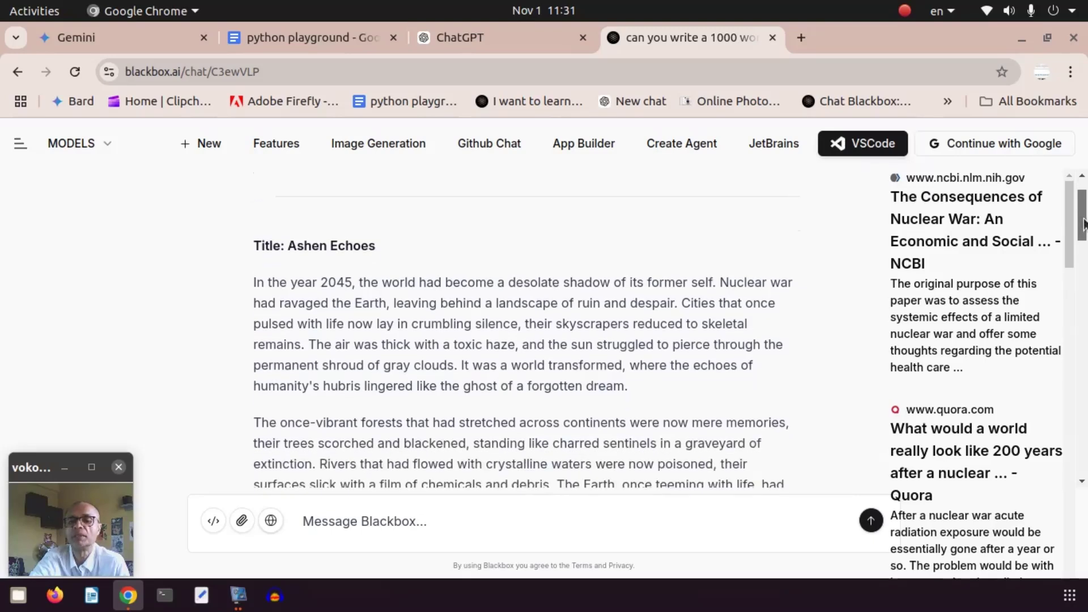
left_click_drag(1083, 223, 1084, 228)
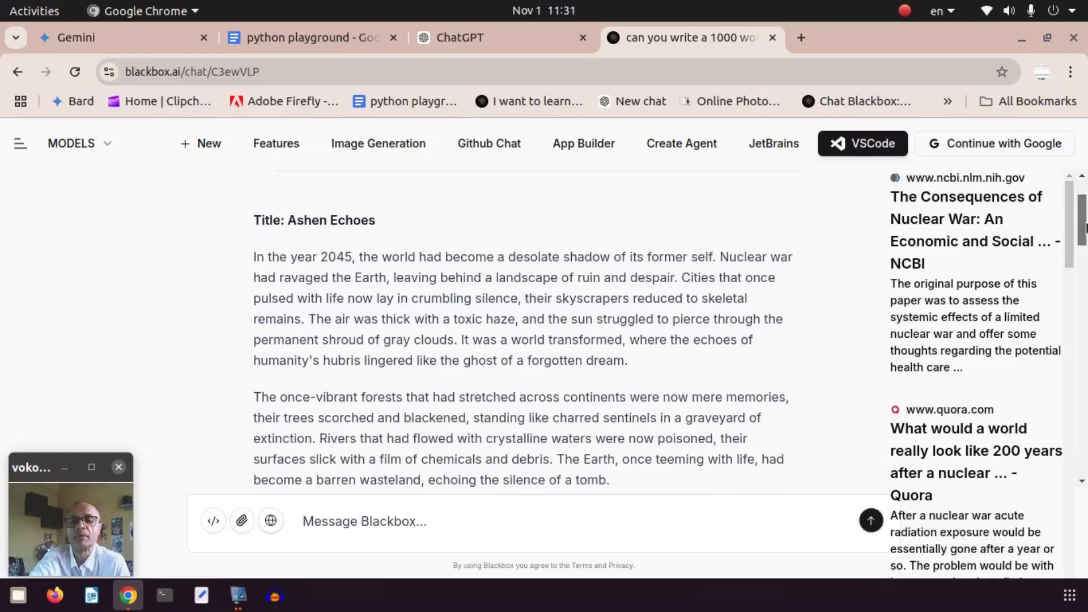
left_click_drag(1084, 227, 1086, 444)
scroll(510, 367, "up", 20)
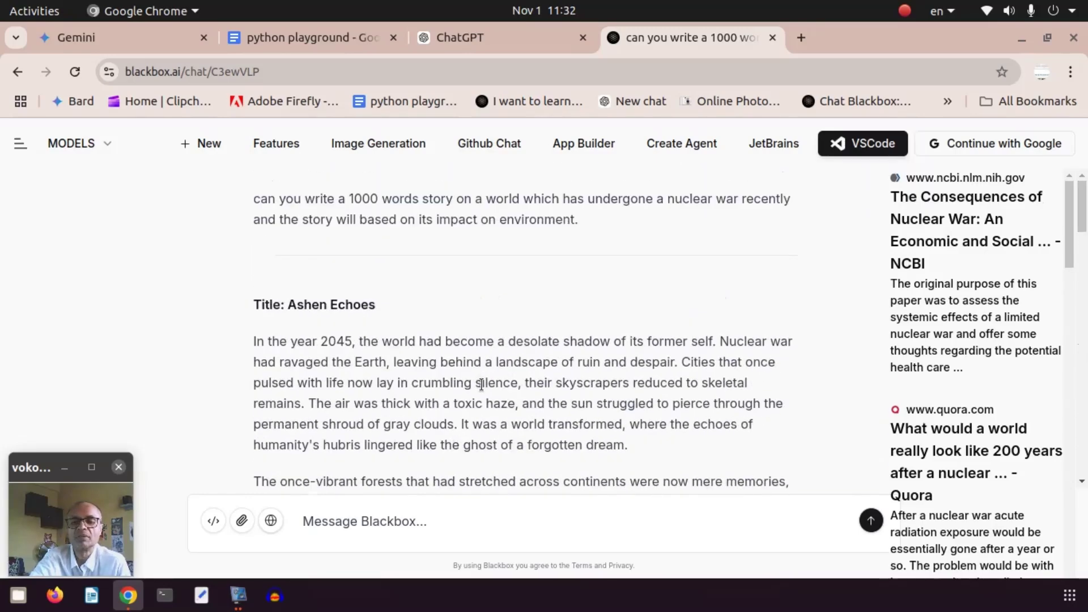
left_click(502, 39)
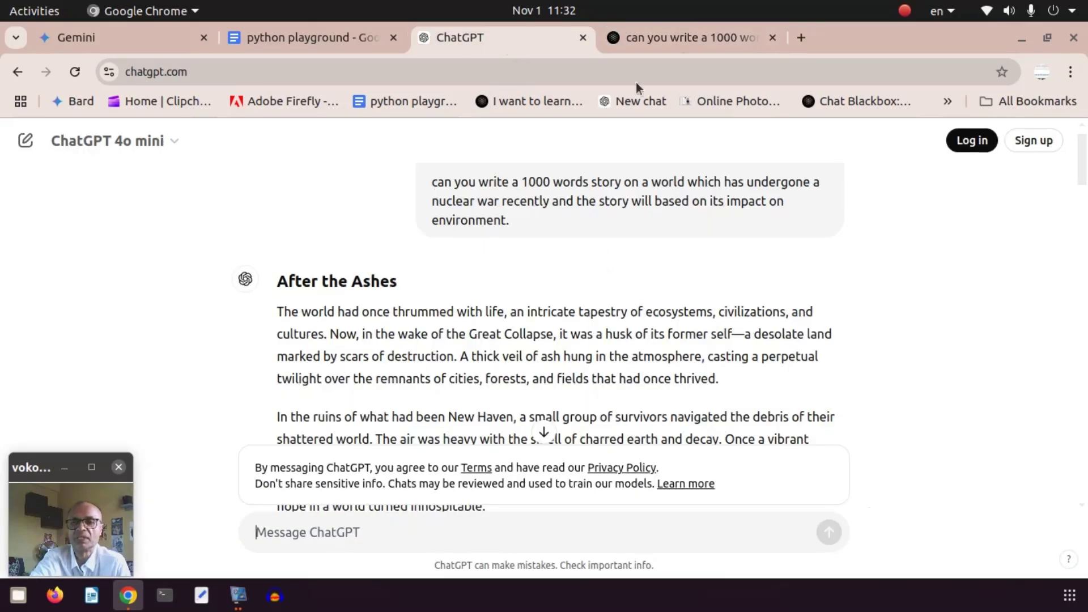
key("ctrl+Tab")
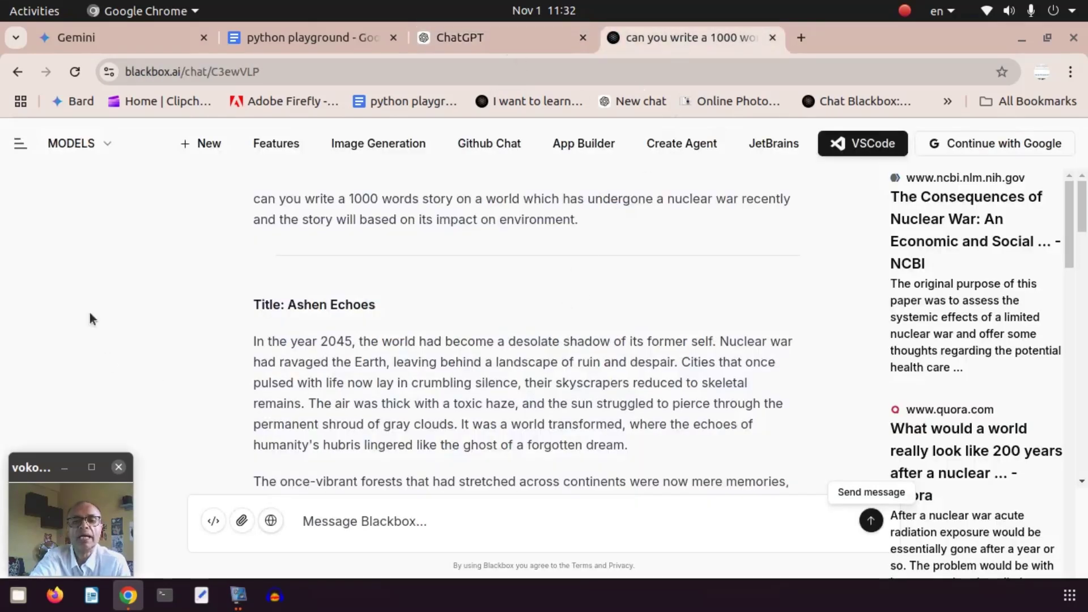
Select the GPT-4o model in Blackbox, dismiss the invitation dialog and regenerate the story
left_click(102, 149)
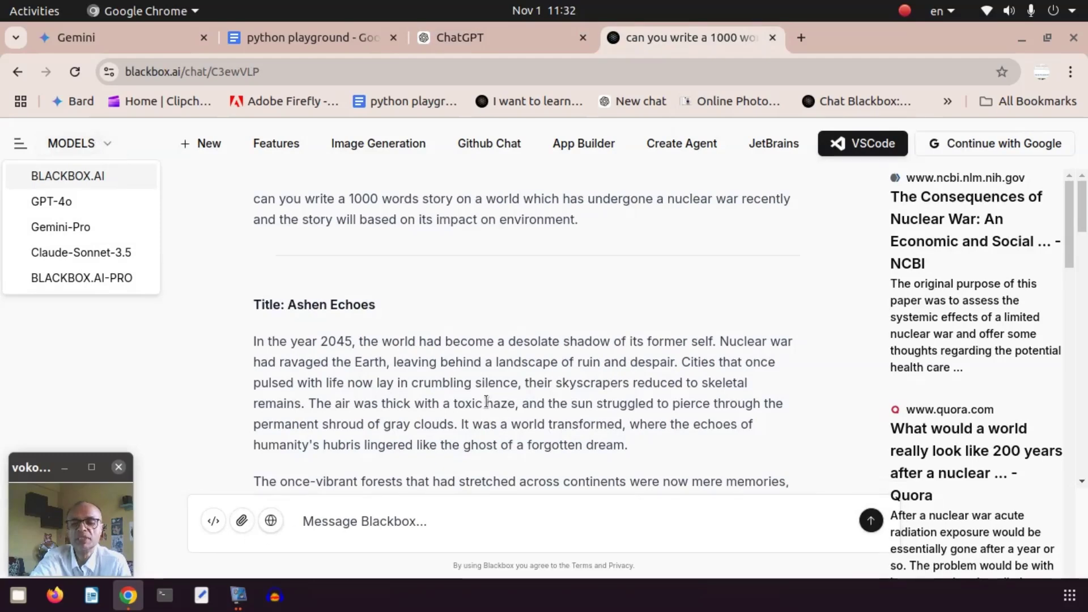
left_click(618, 354)
left_click_drag(1083, 224, 1087, 491)
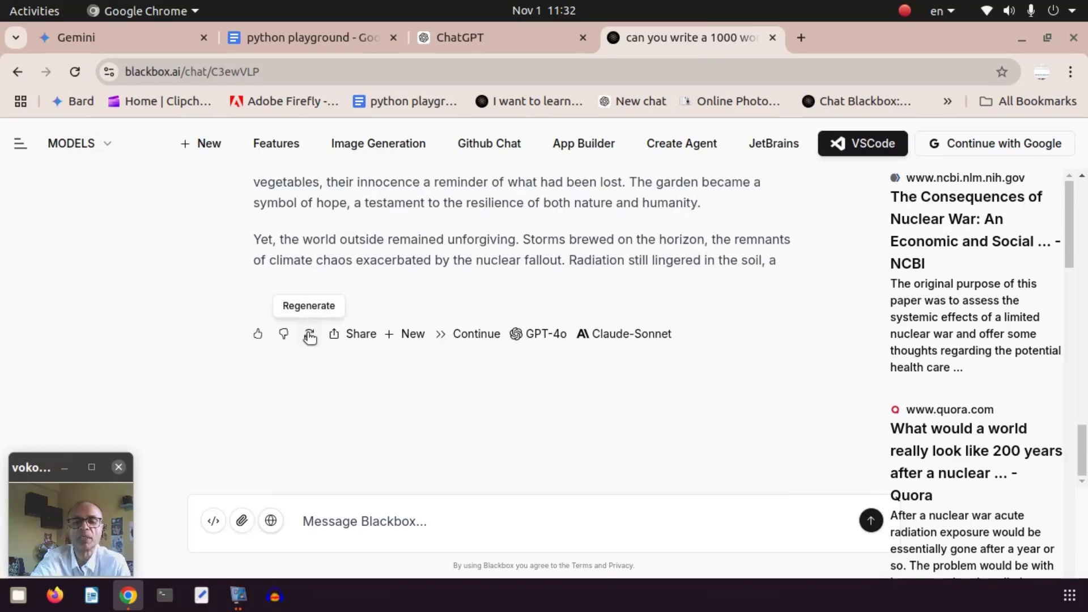
left_click(86, 142)
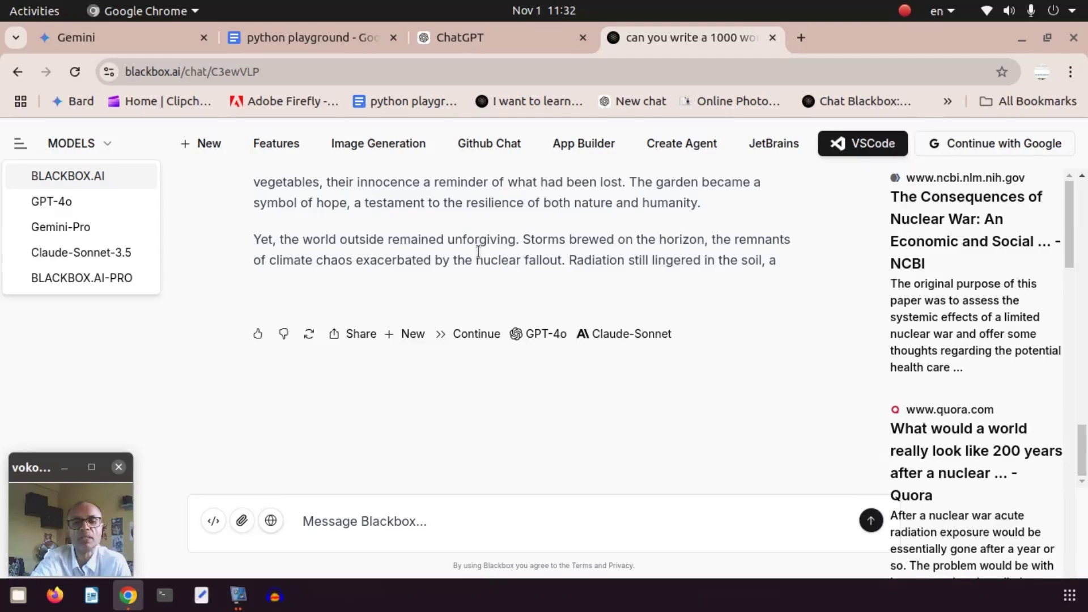
left_click(78, 204)
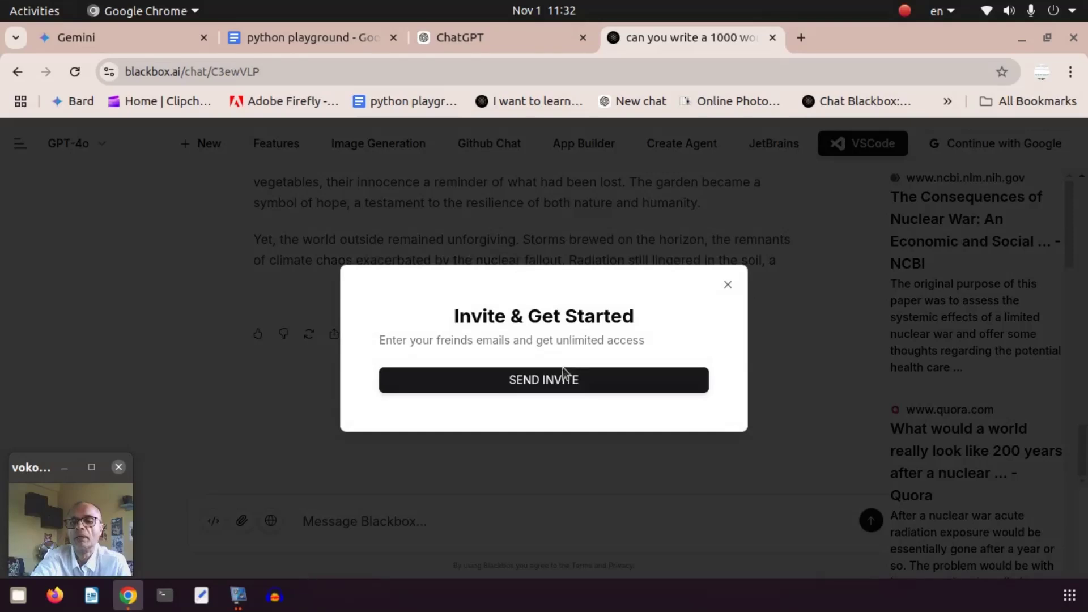
left_click(727, 285)
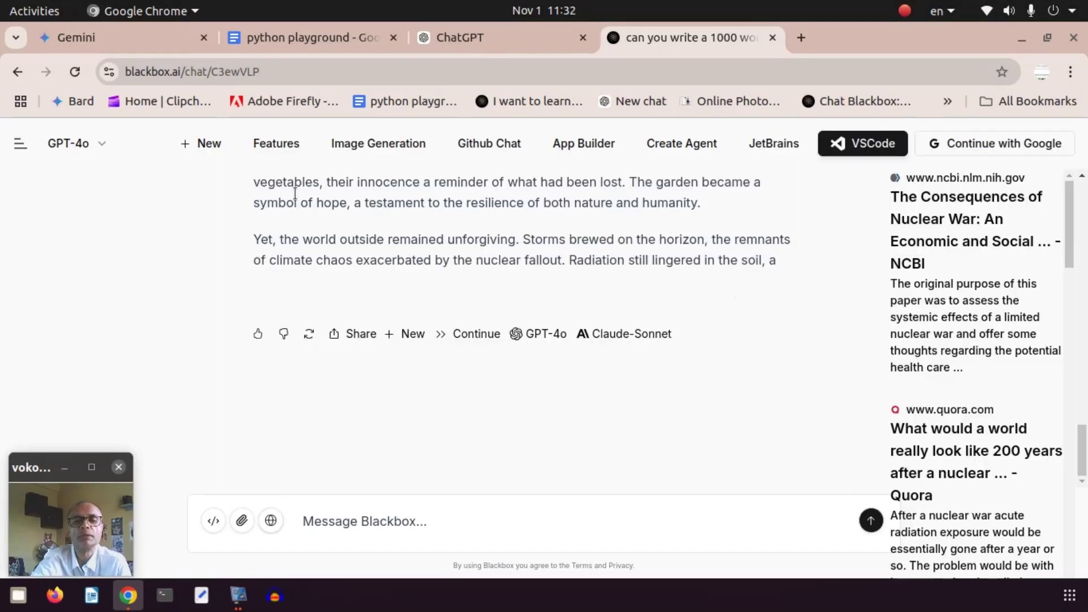
left_click(310, 334)
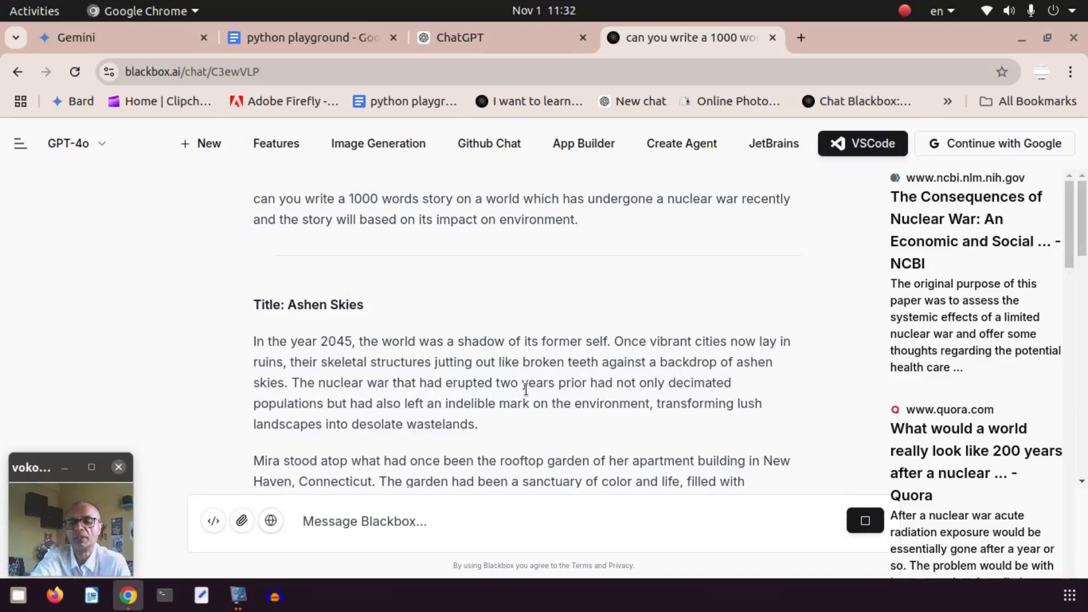
Examine the title and opening paragraph of the story regenerated with GPT-4o
mouse_move(264, 461)
left_mouse_down()
mouse_move(248, 467)
mouse_move(250, 457)
left_mouse_up()
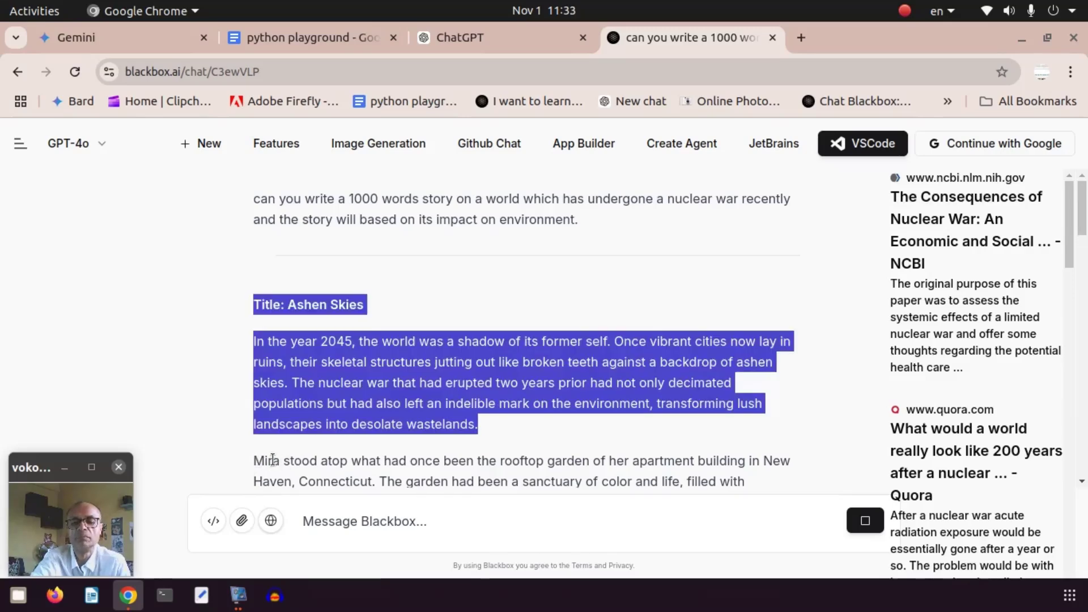
left_click(275, 457)
mouse_move(1084, 237)
left_mouse_down()
mouse_move(1084, 448)
mouse_move(1082, 227)
left_mouse_up()
Switch the Blackbox model to Gemini-Pro and regenerate the nuclear war story
left_click(90, 144)
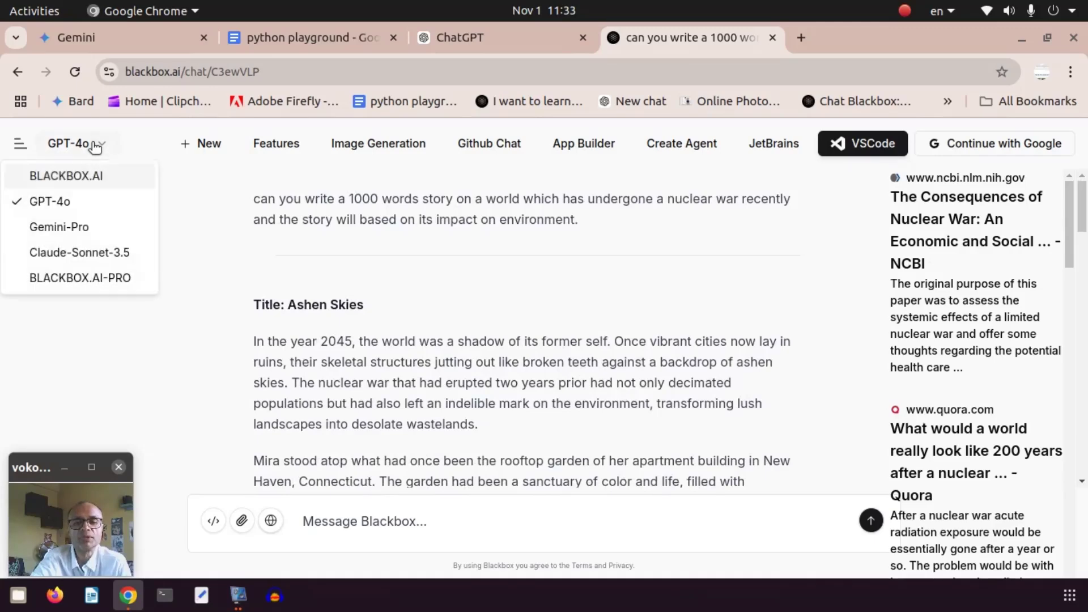
left_click_drag(1082, 210, 1082, 451)
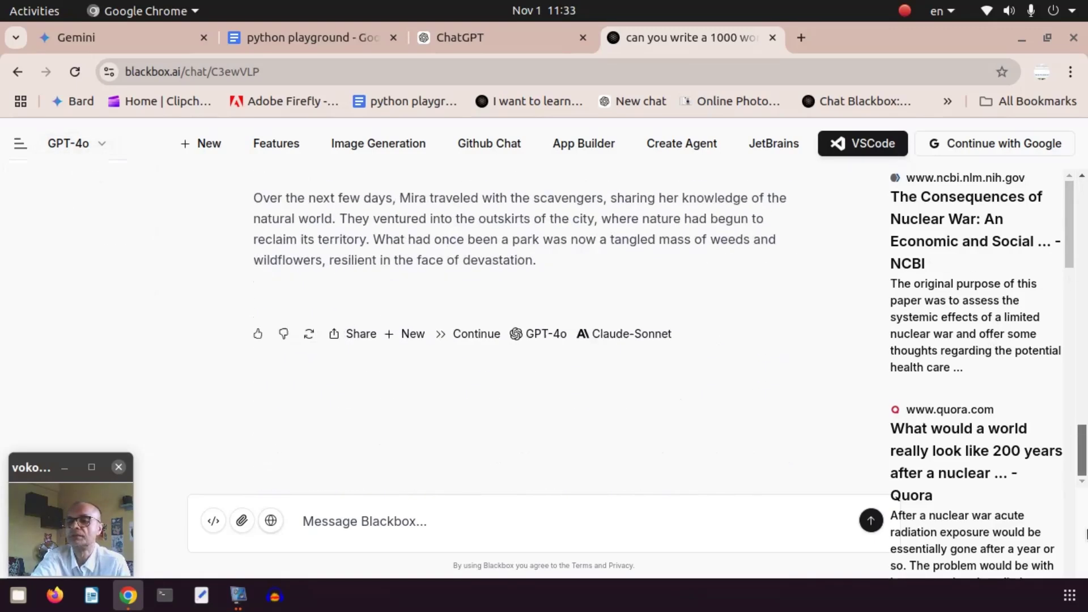
left_click(98, 146)
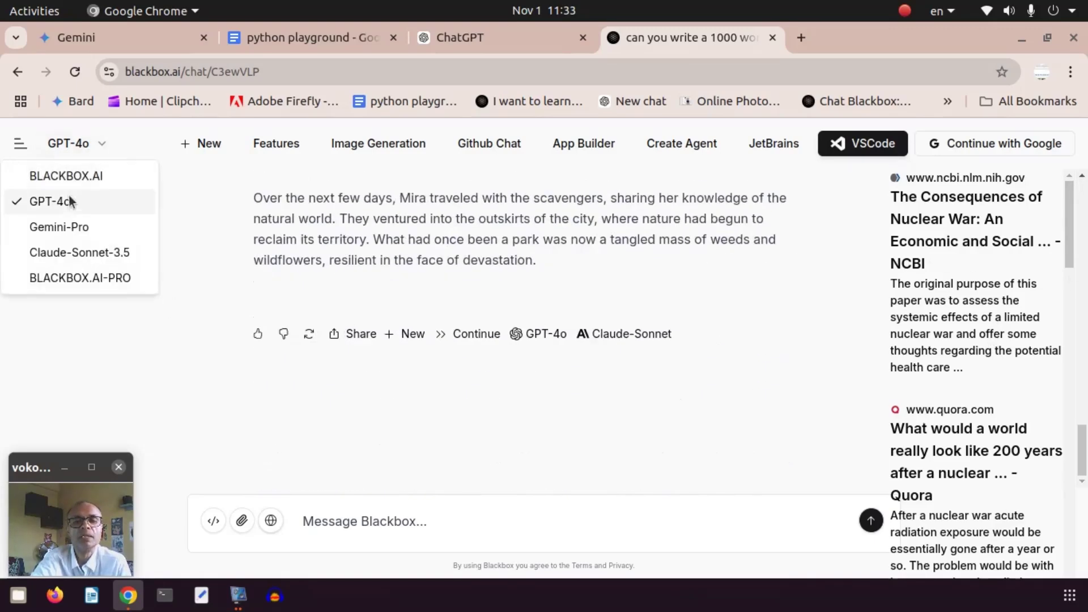
left_click(71, 224)
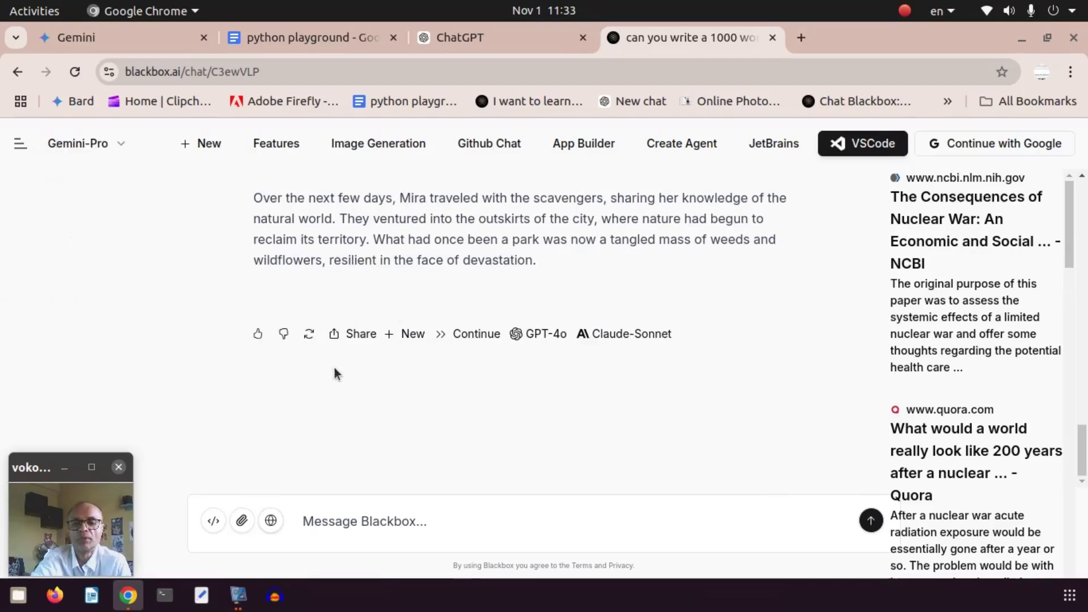
left_click(309, 335)
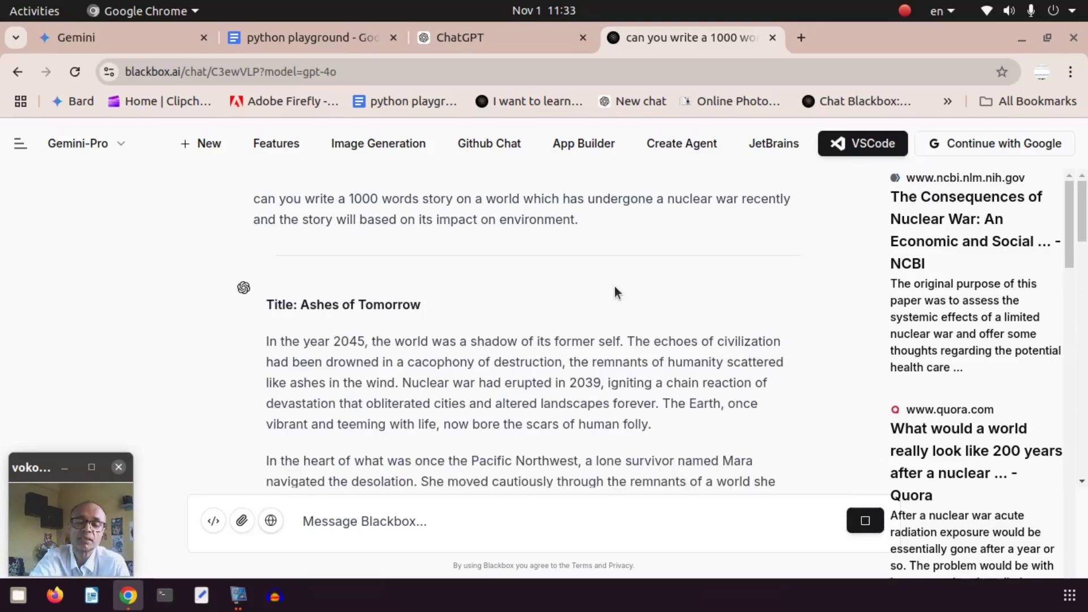
Check which Blackbox model is selected and read the opening of the regenerated story
left_click(118, 148)
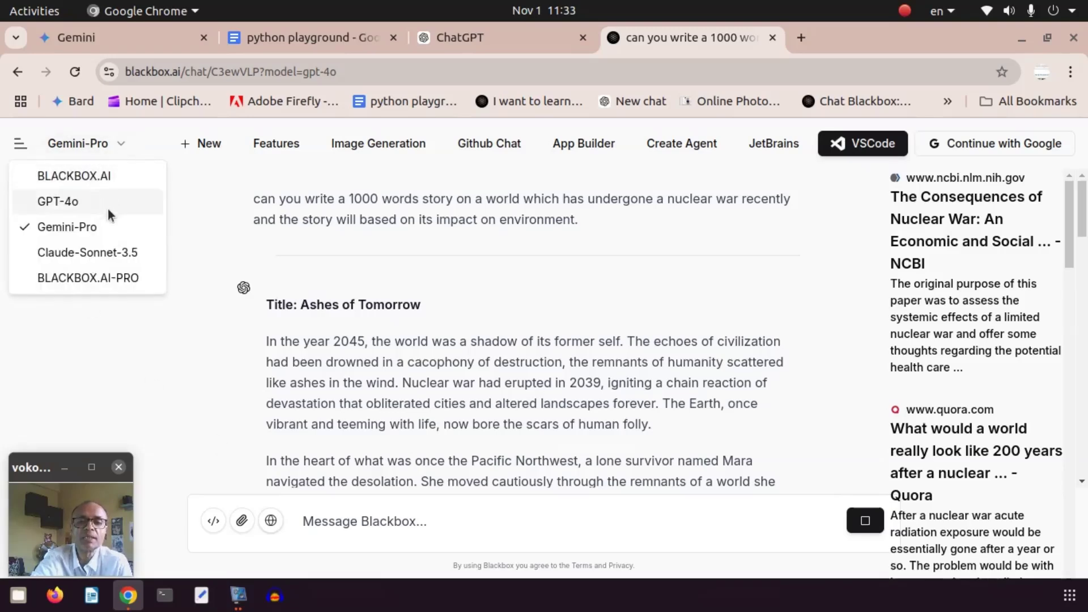
left_click(488, 283)
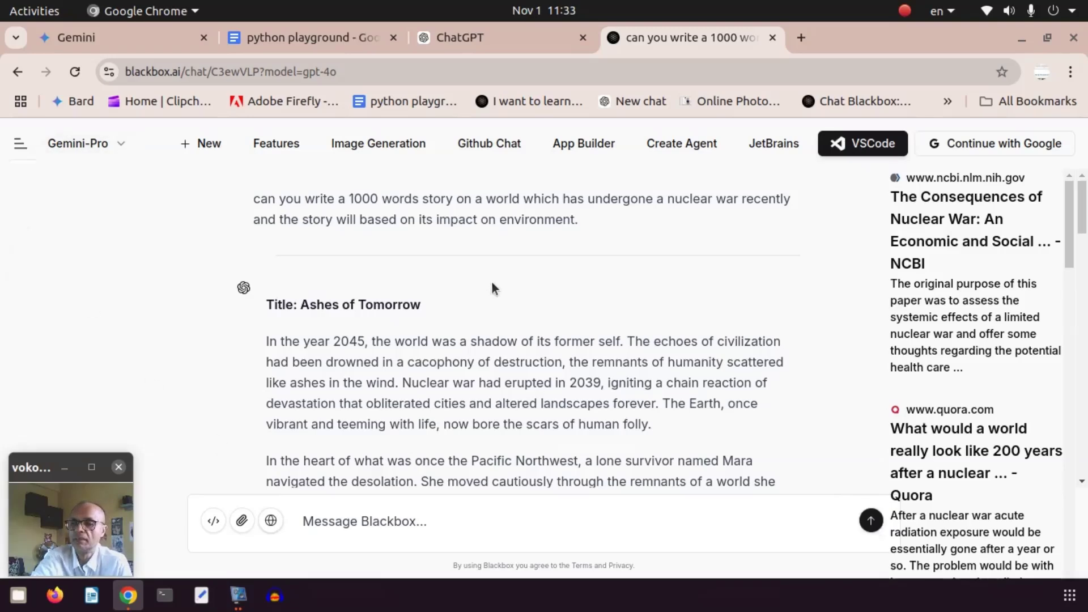
left_click_drag(1082, 210, 1060, 213)
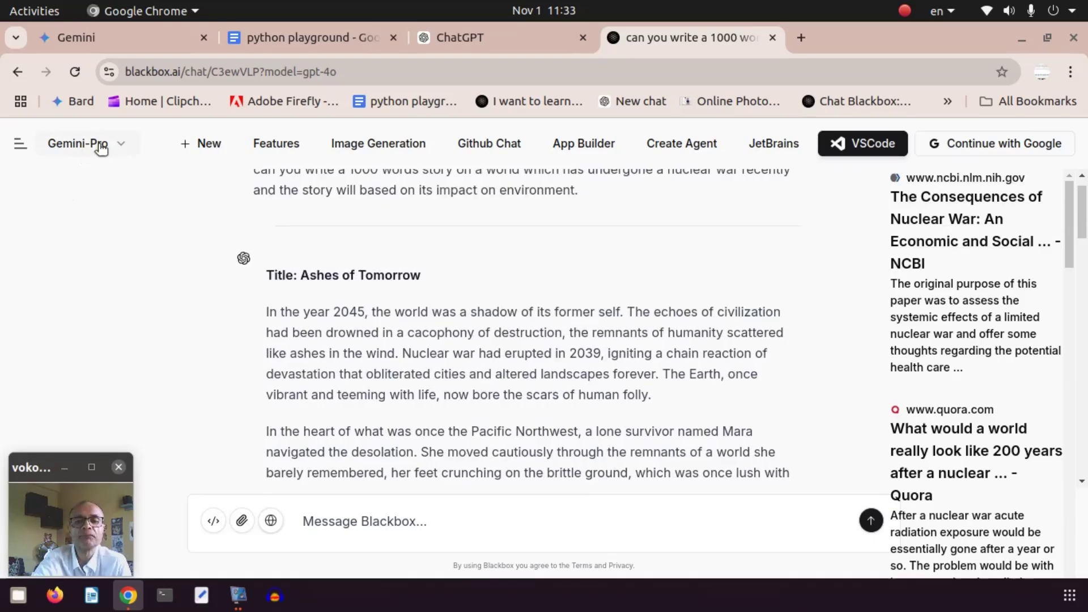
Switch the Blackbox model to Claude-Sonnet-3.5 and regenerate the nuclear war story
scroll(335, 394, "down", 15)
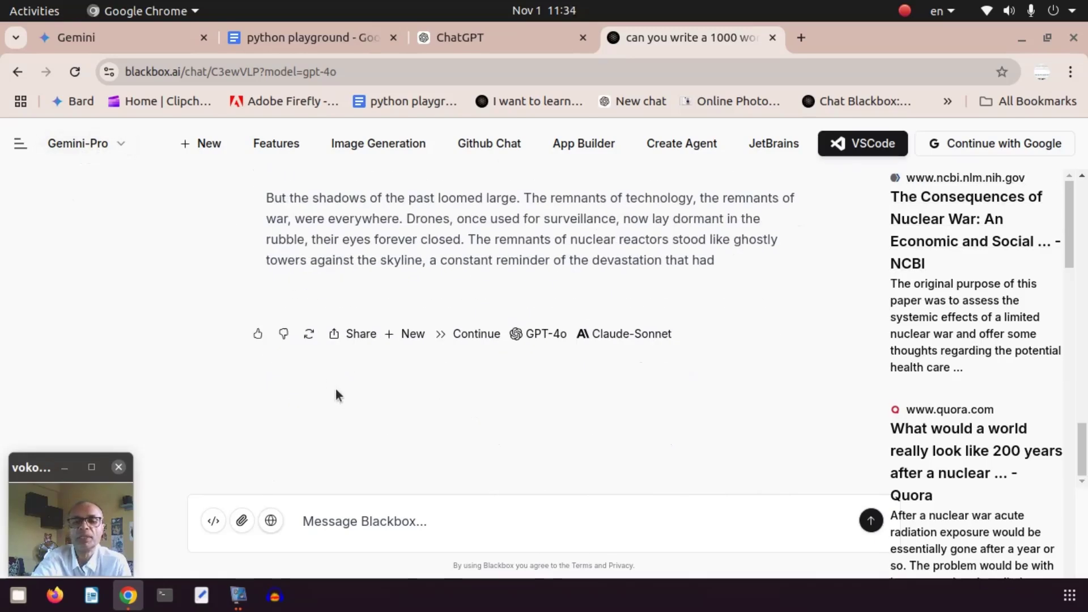
left_click(107, 146)
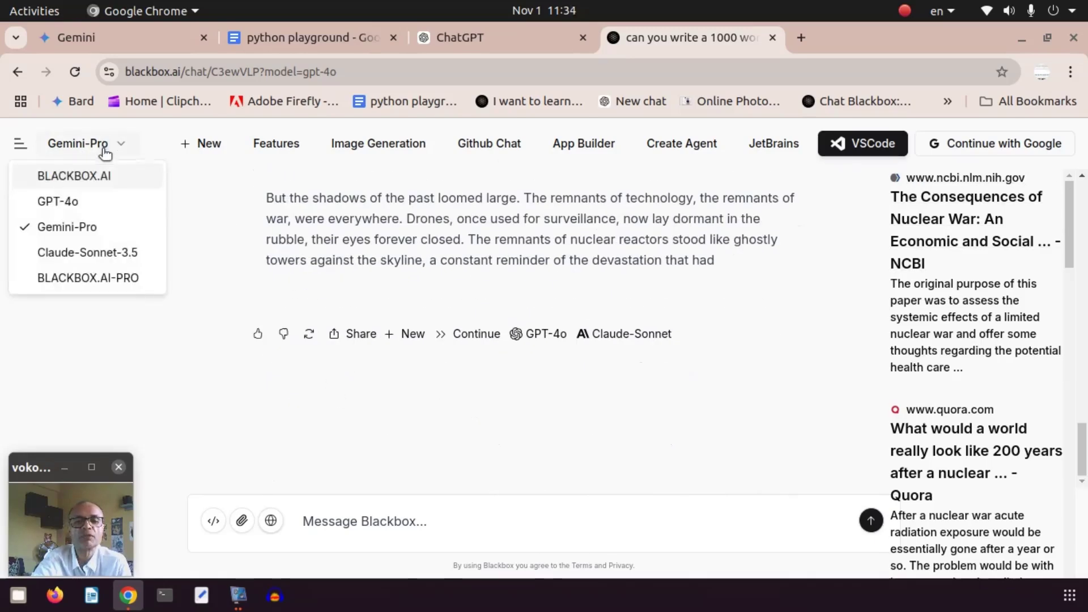
left_click(90, 256)
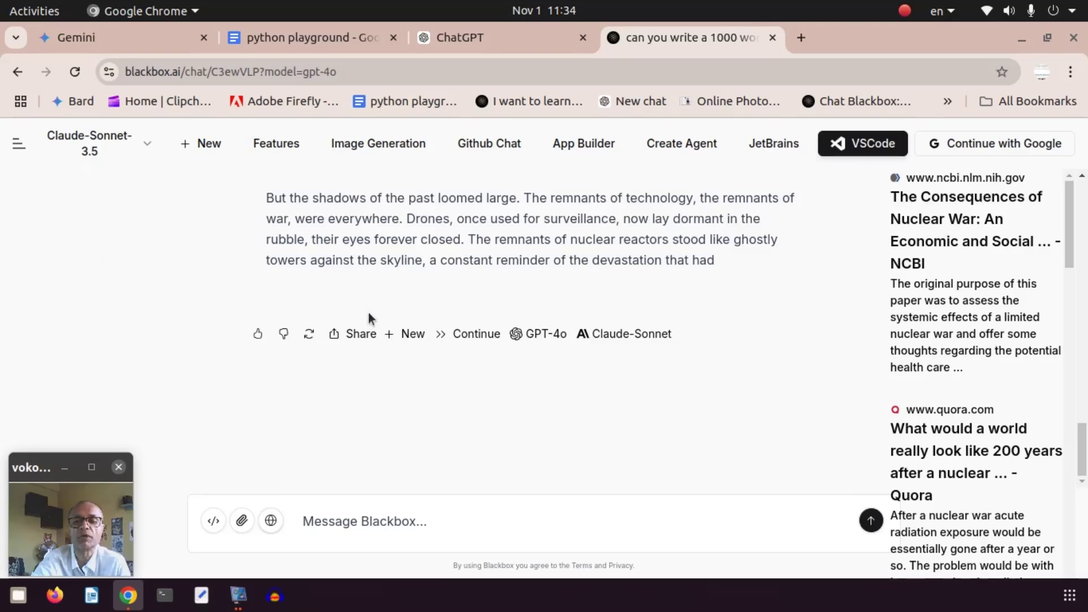
left_click(308, 334)
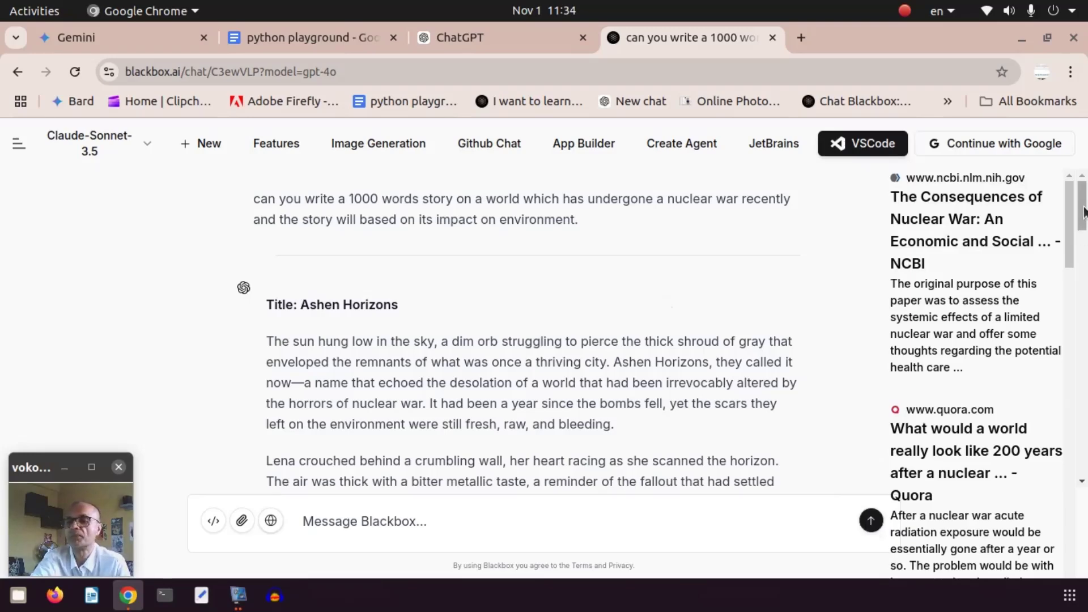
Read the Claude-Sonnet-3.5 version, change the Blackbox model to BLACKBOX.AI-PRO and regenerate the story
mouse_move(1084, 212)
left_mouse_down()
mouse_move(1086, 441)
mouse_move(1080, 204)
left_mouse_up()
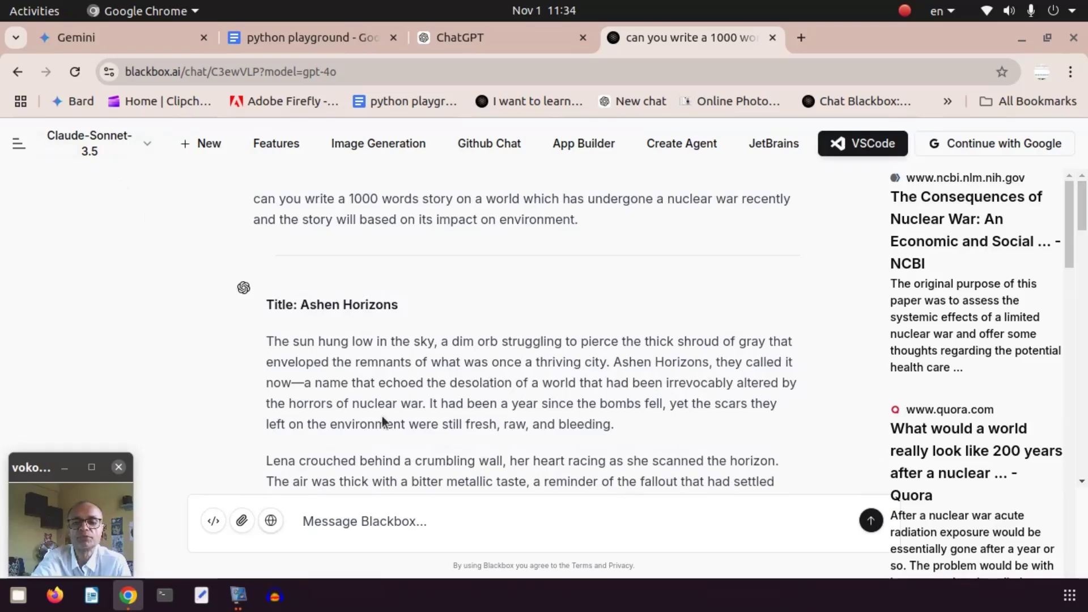
left_click_drag(1084, 215, 1084, 453)
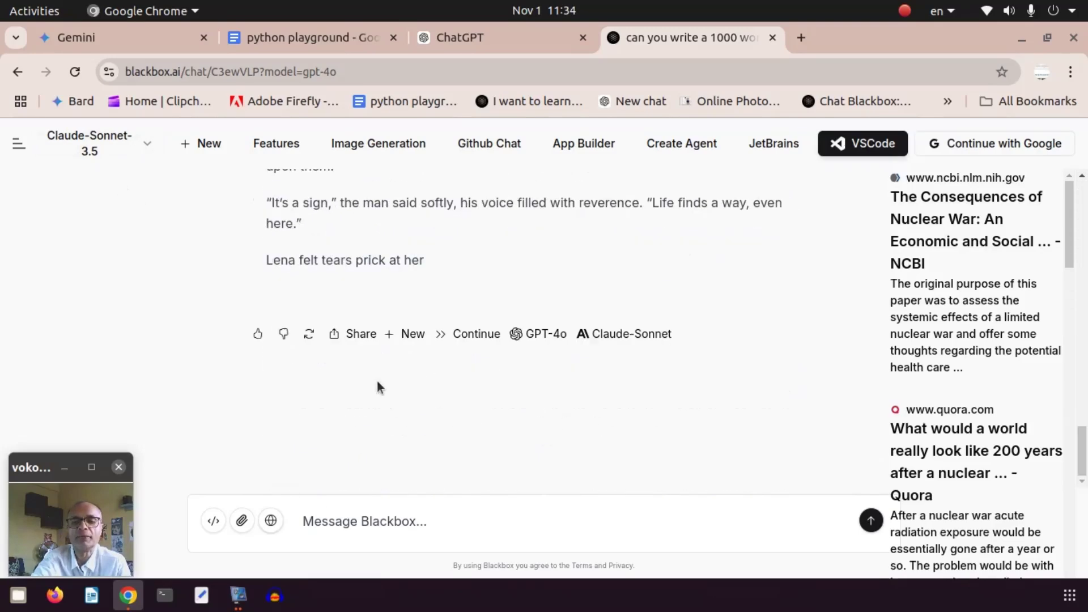
left_click(122, 145)
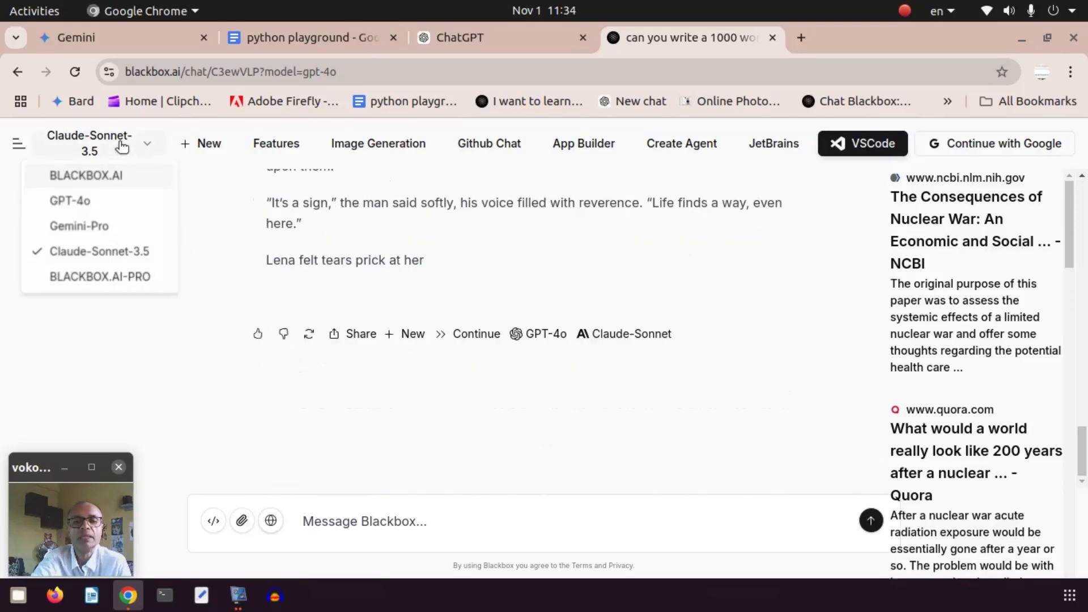
left_click(109, 276)
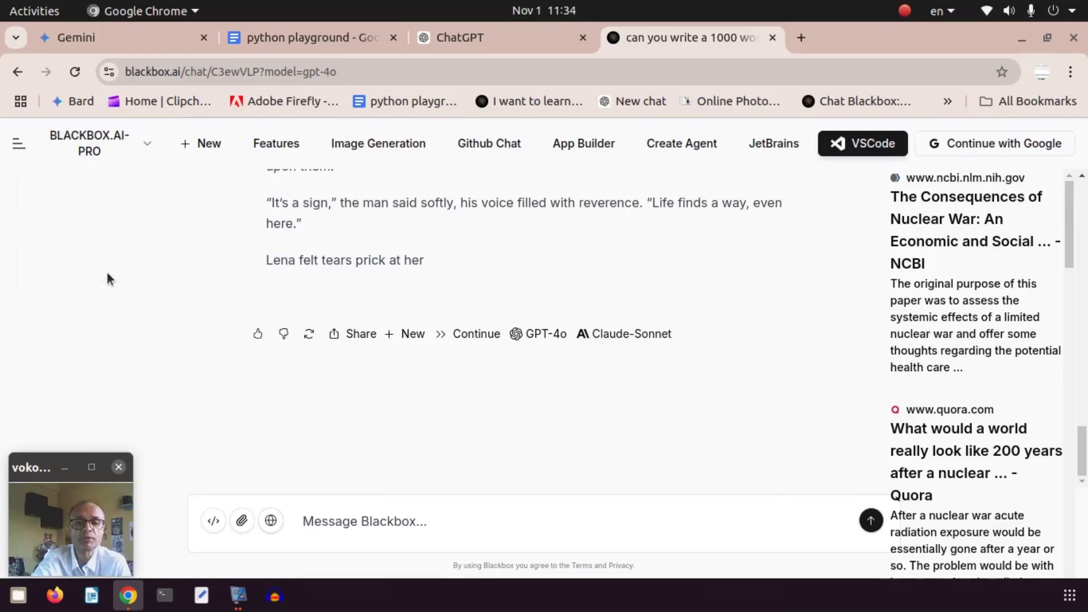
left_click(310, 333)
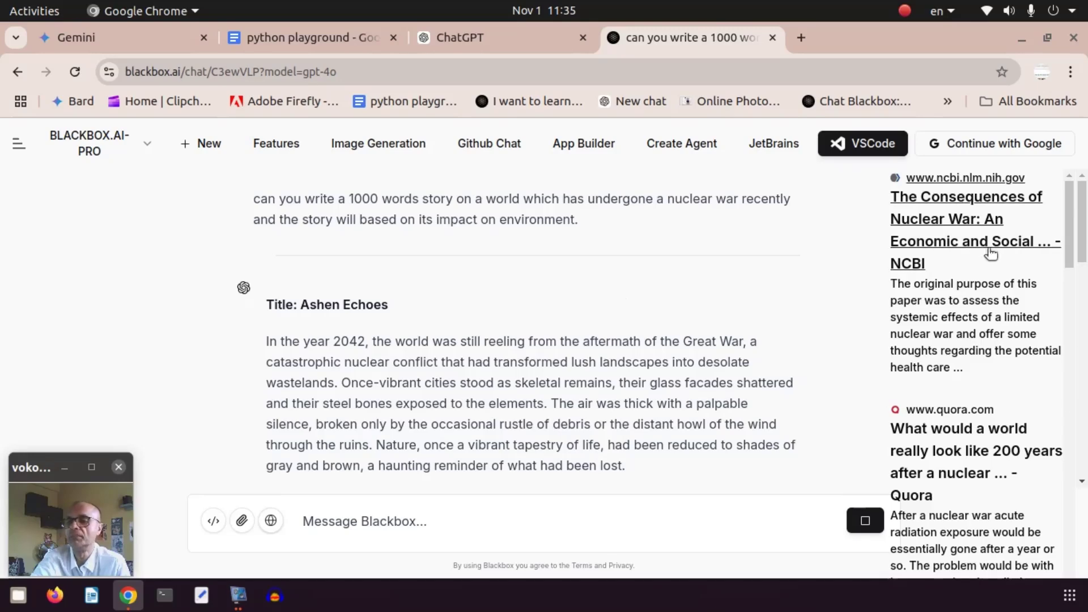
Read through the BLACKBOX.AI-PRO story, then revisit Gemini's drafts for comparison
left_click_drag(1083, 217, 1086, 505)
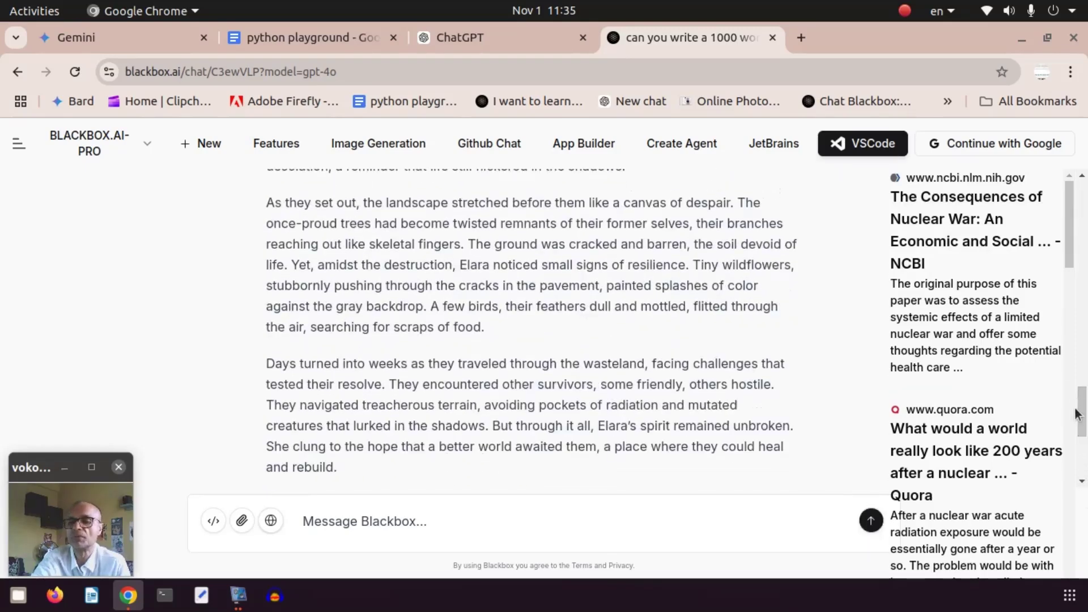
left_click_drag(1085, 400, 1086, 196)
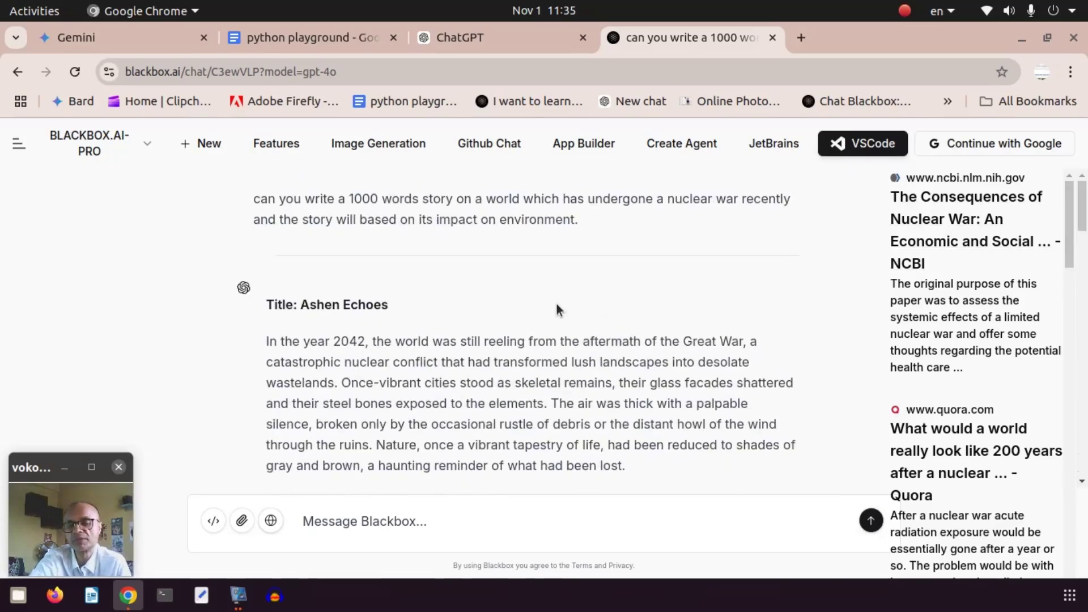
left_click(97, 39)
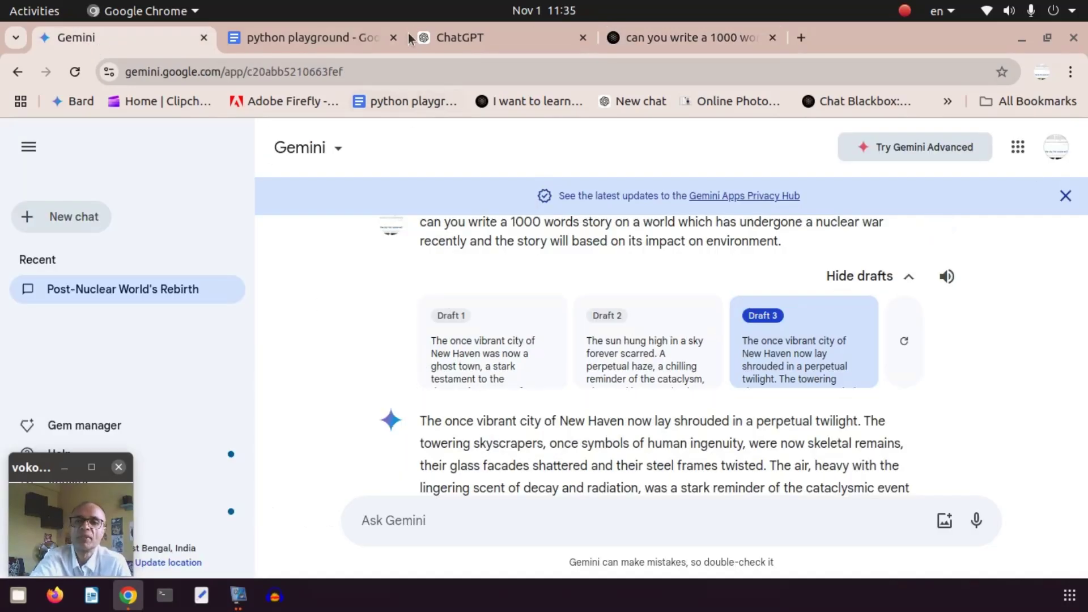
Switch to ChatGPT and copy its complete story from the end of the response
left_click(445, 37)
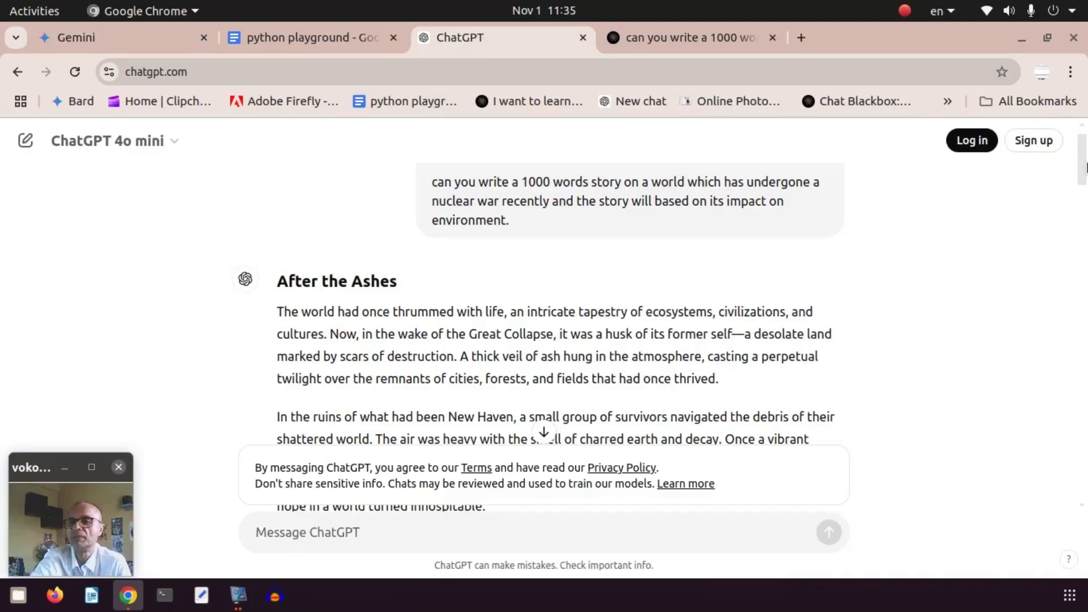
left_click_drag(1083, 164, 1085, 490)
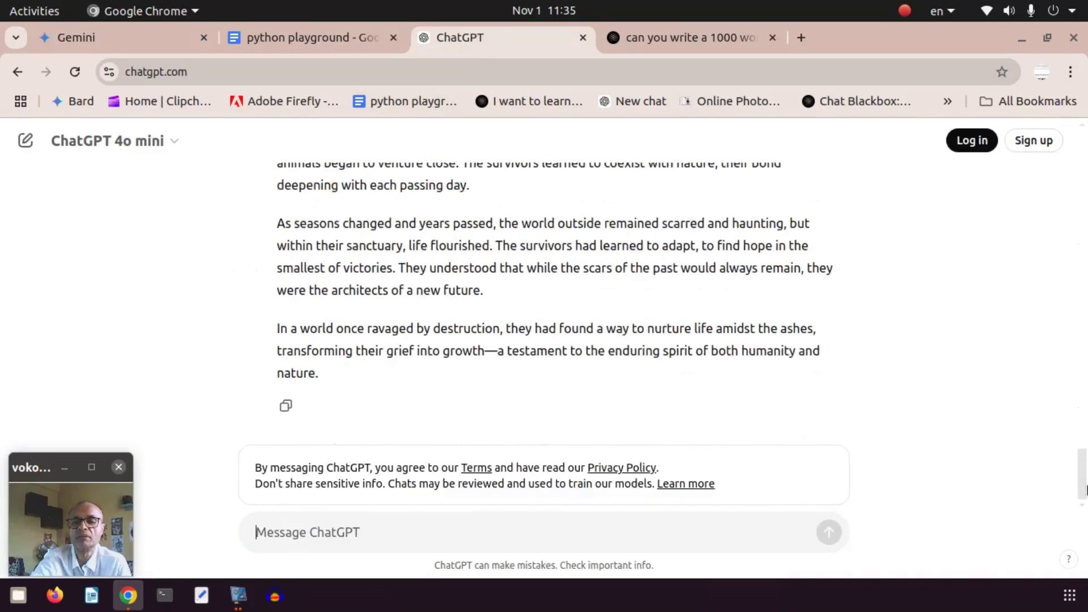
left_click(286, 405)
Switch to the python playground document in Google Docs and replace all its text with the copied ChatGPT story
left_click(300, 37)
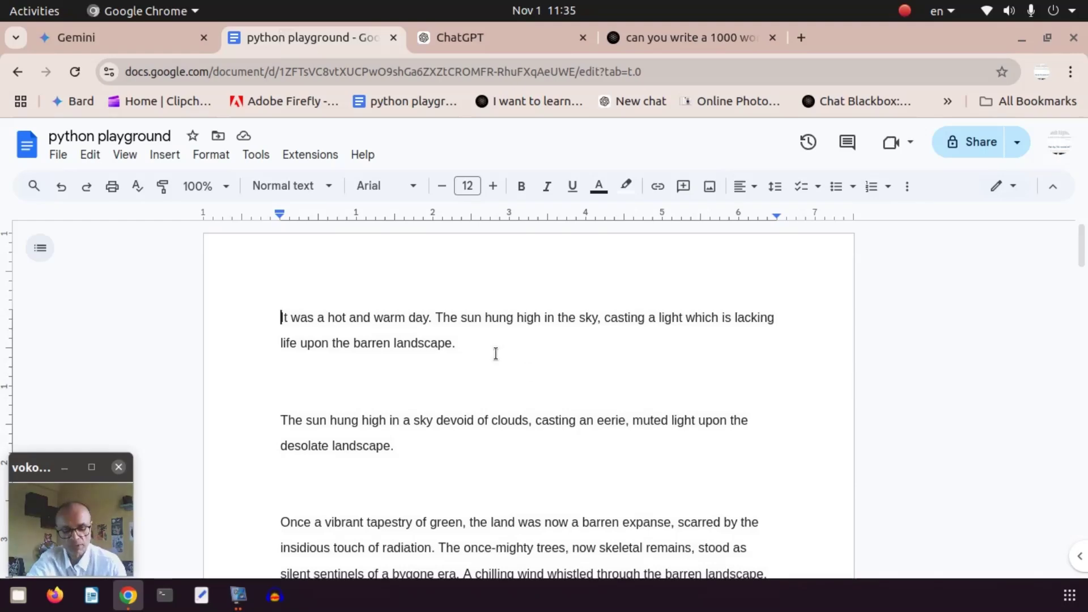
key("ctrl+a")
key("BackSpace")
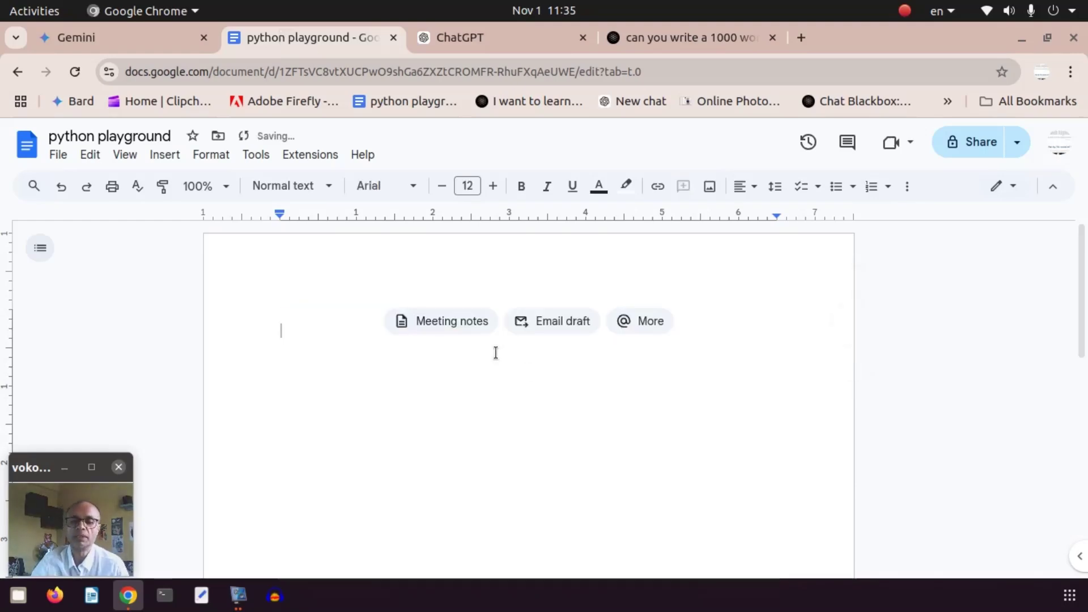
key("ctrl+v")
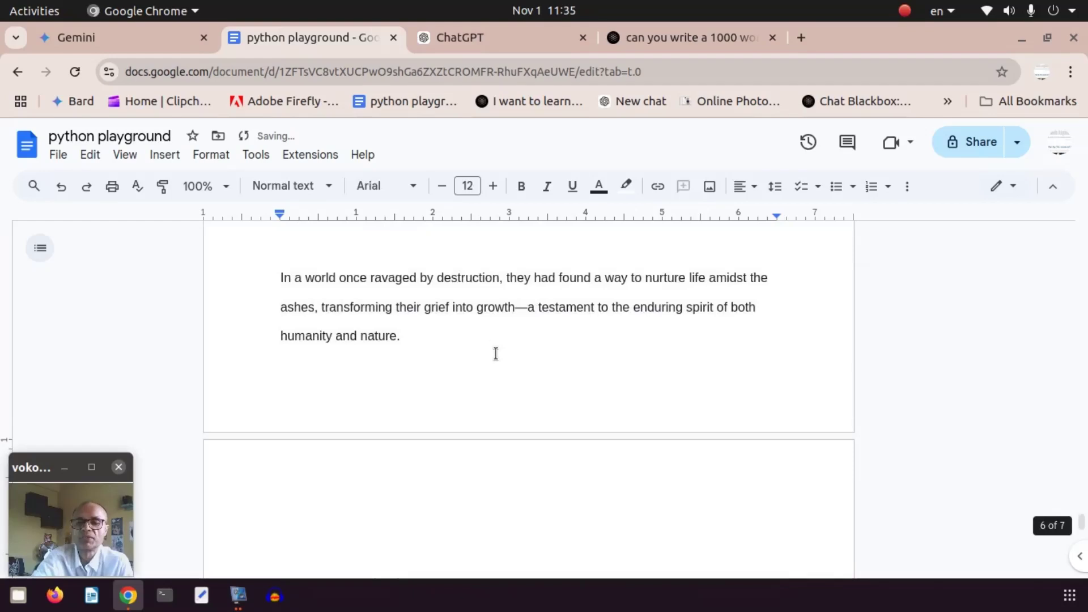
Remove the blank page after the pasted story's last paragraph and go back to the document's beginning
left_click(468, 320)
left_click(424, 341)
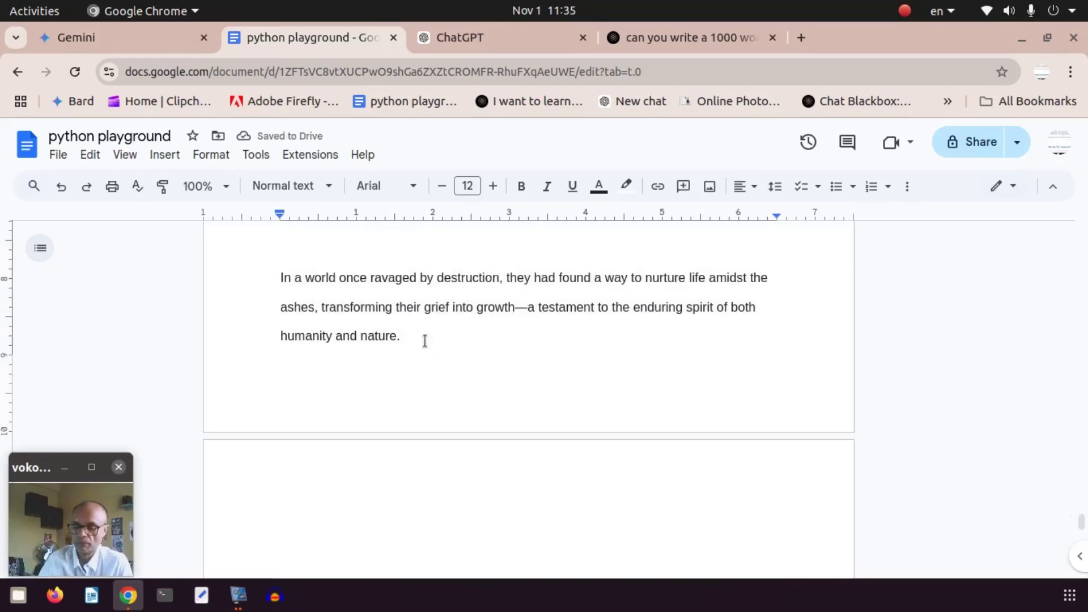
scroll(425, 340, "up", 3)
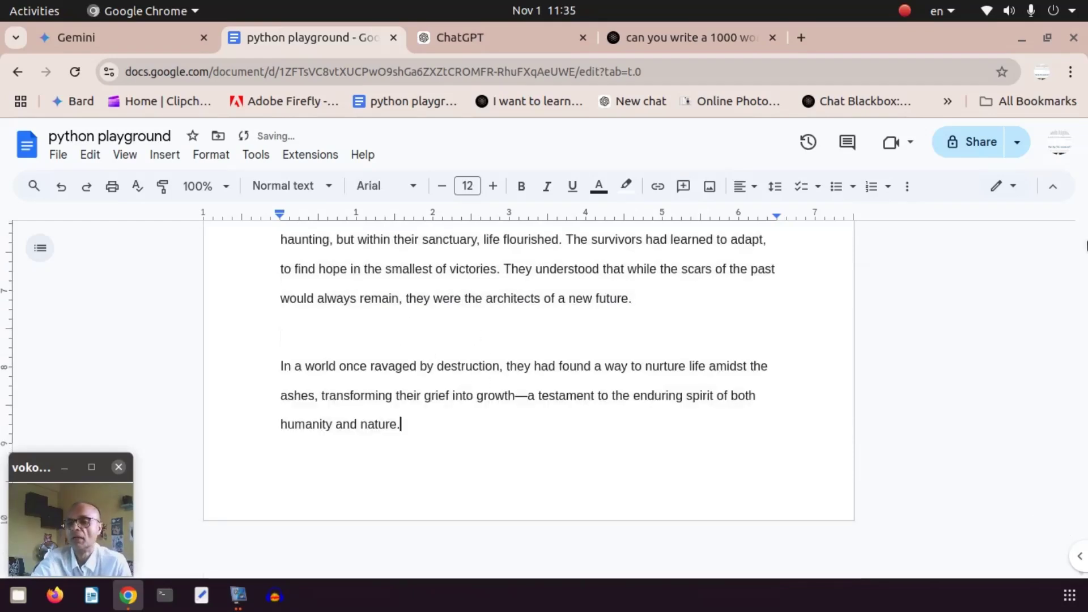
scroll(1085, 456, "up", 5)
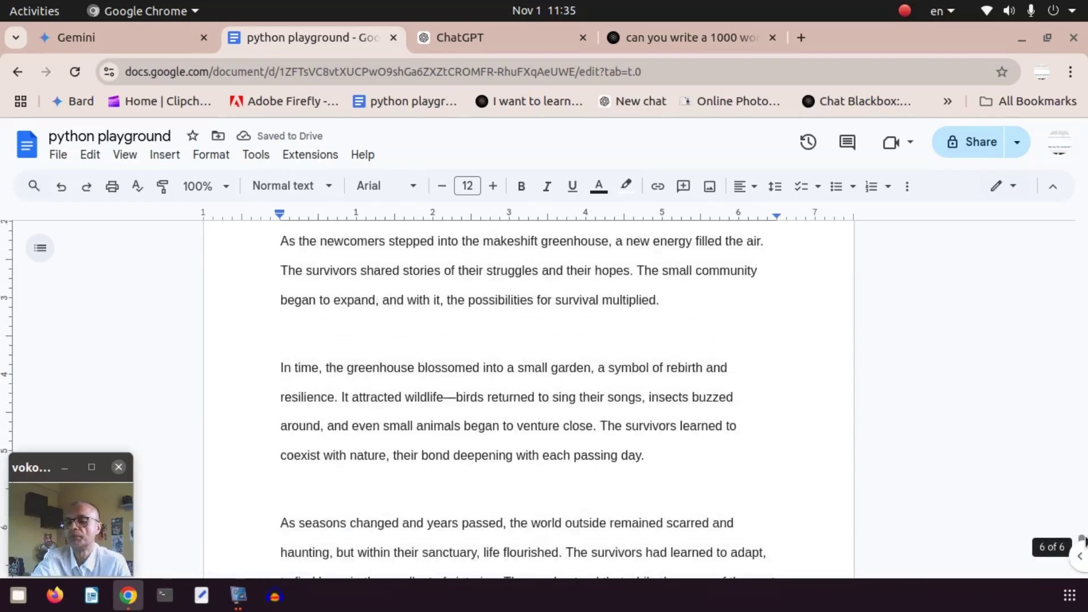
left_click_drag(1083, 538, 1082, 234)
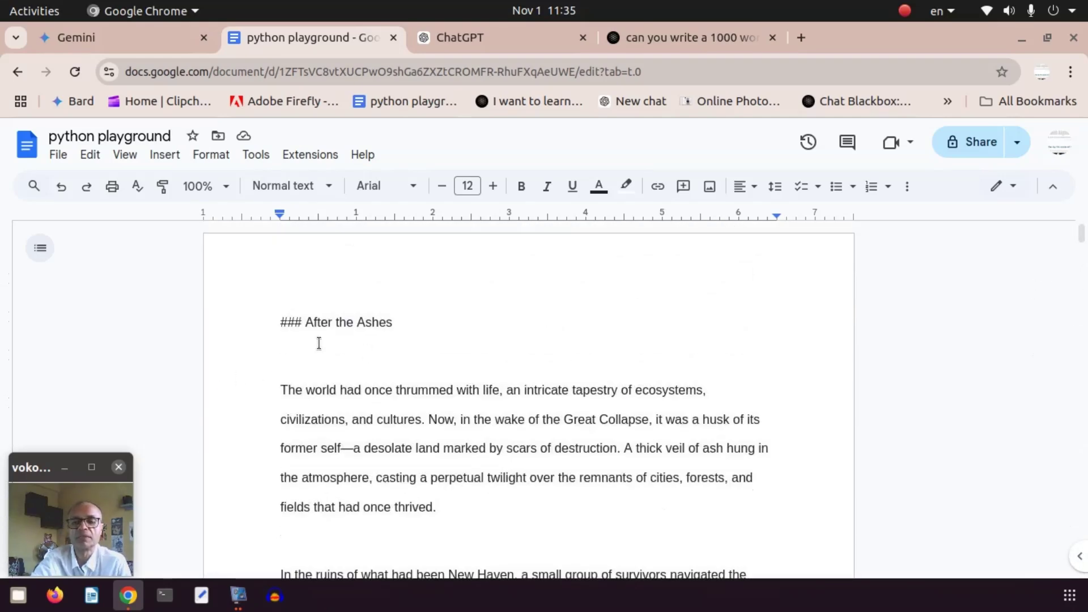
Revisit the ChatGPT response and compare it with the opening of Blackbox's story
left_click(474, 39)
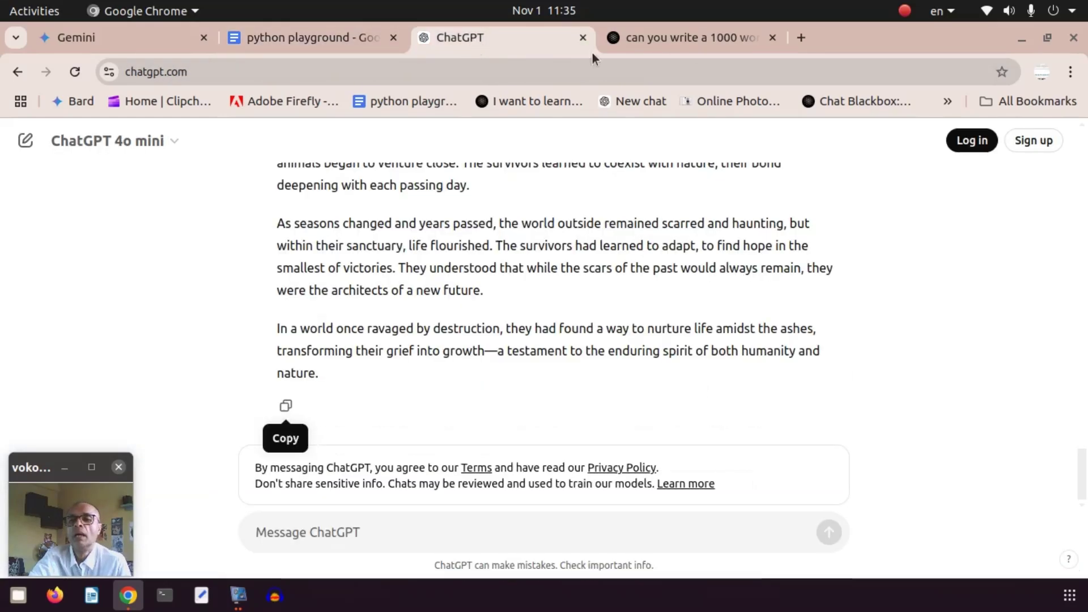
left_click(678, 38)
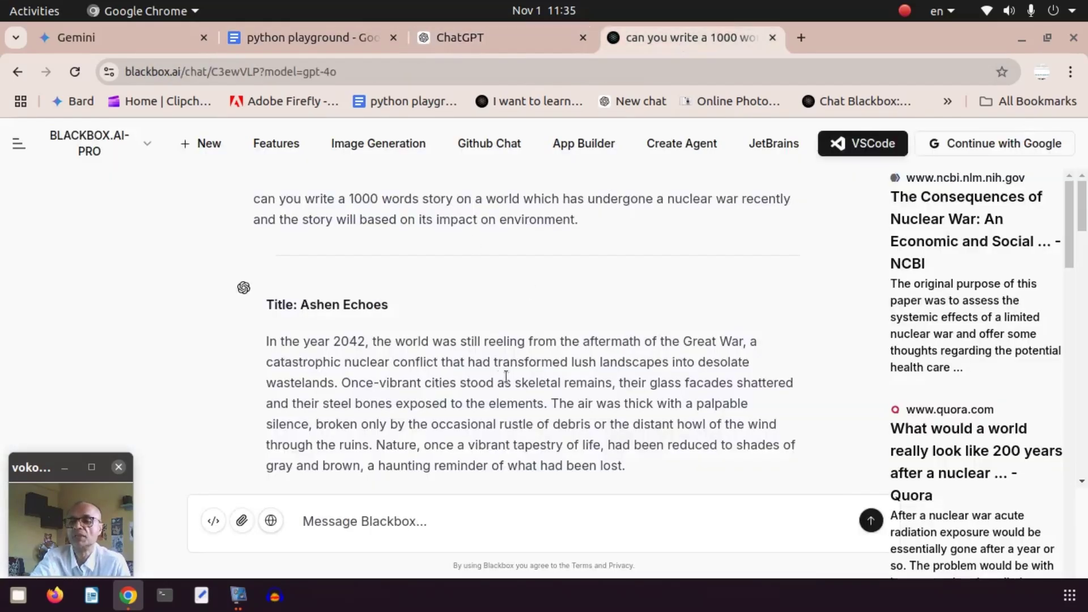
mouse_move(1083, 227)
left_mouse_down()
mouse_move(1084, 278)
mouse_move(1083, 233)
left_mouse_up()
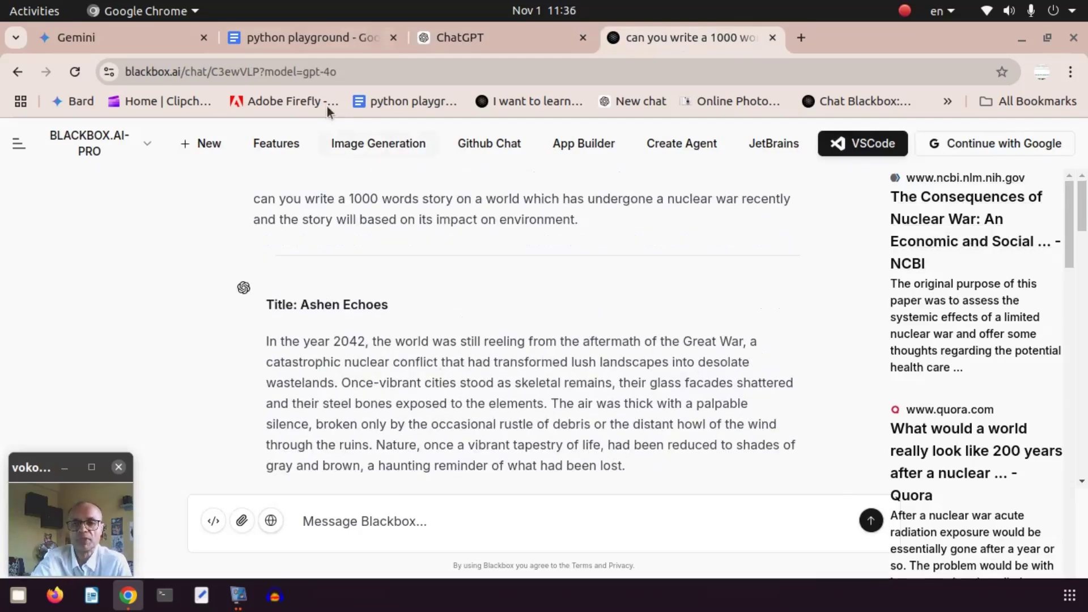
Switch to the python playground document and remove the "###" marks before the title "After the Ashes"
left_click(296, 33)
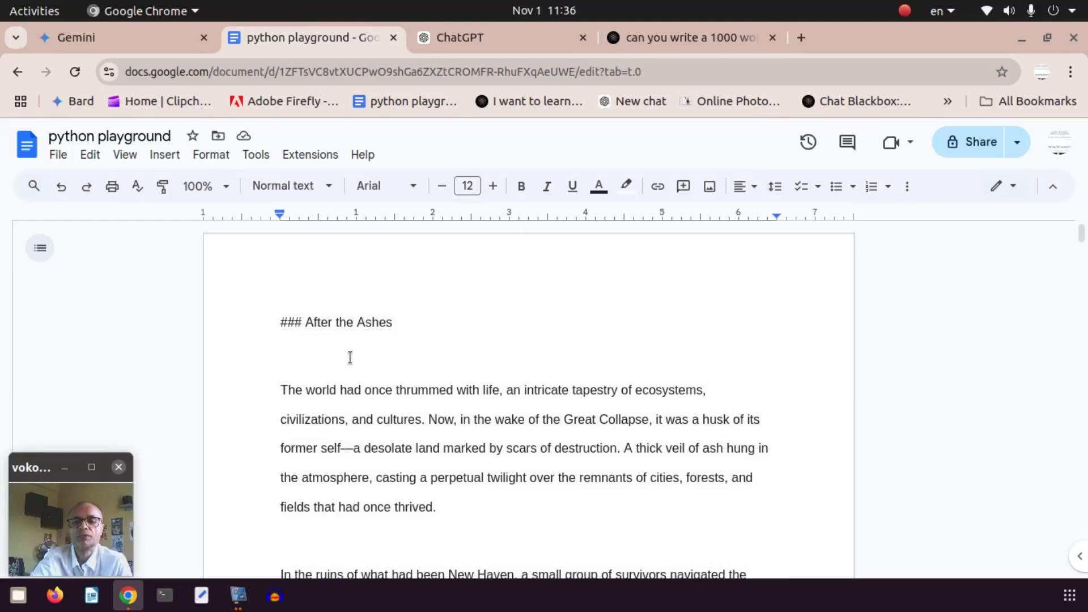
left_click_drag(309, 324, 221, 323)
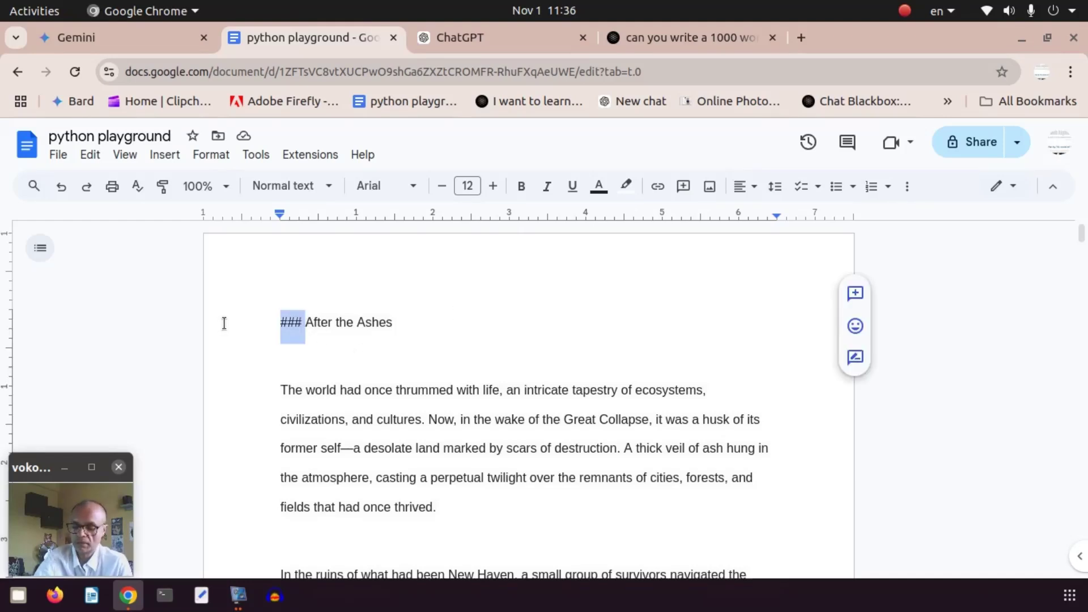
key("BackSpace")
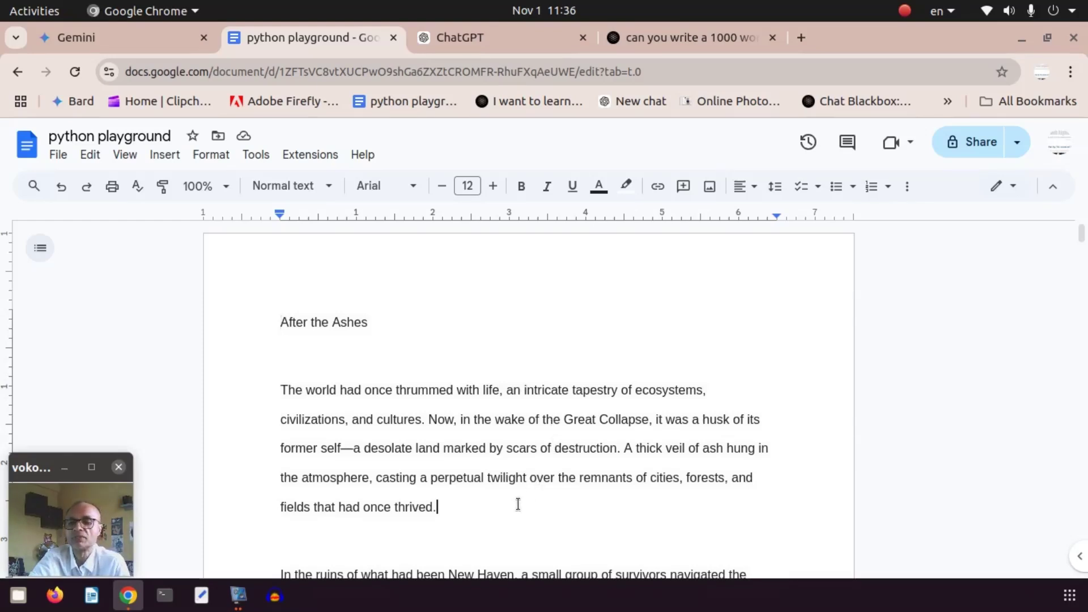
Split the New Haven paragraph before "The air was heavy", leaving a blank line between the two parts
left_click_drag(1080, 233, 1083, 267)
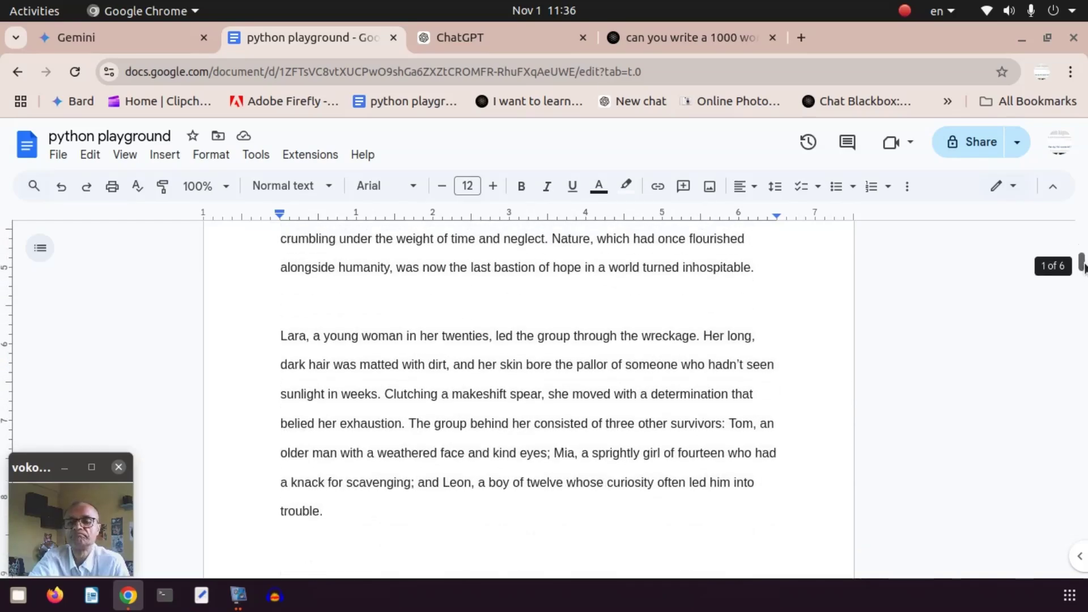
left_click_drag(1082, 267, 1083, 252)
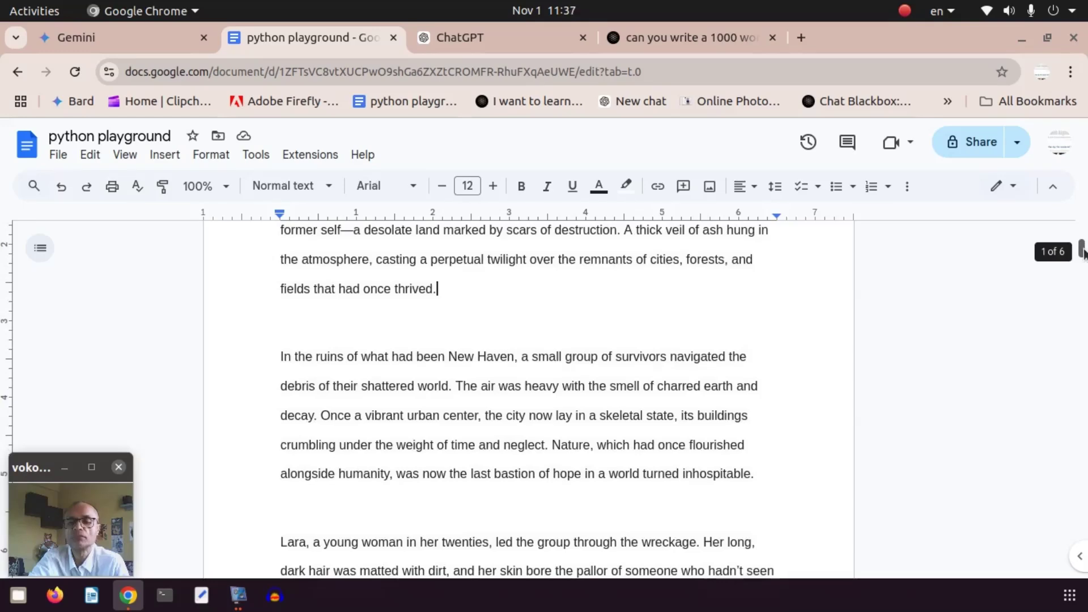
left_click_drag(1082, 251, 1082, 256)
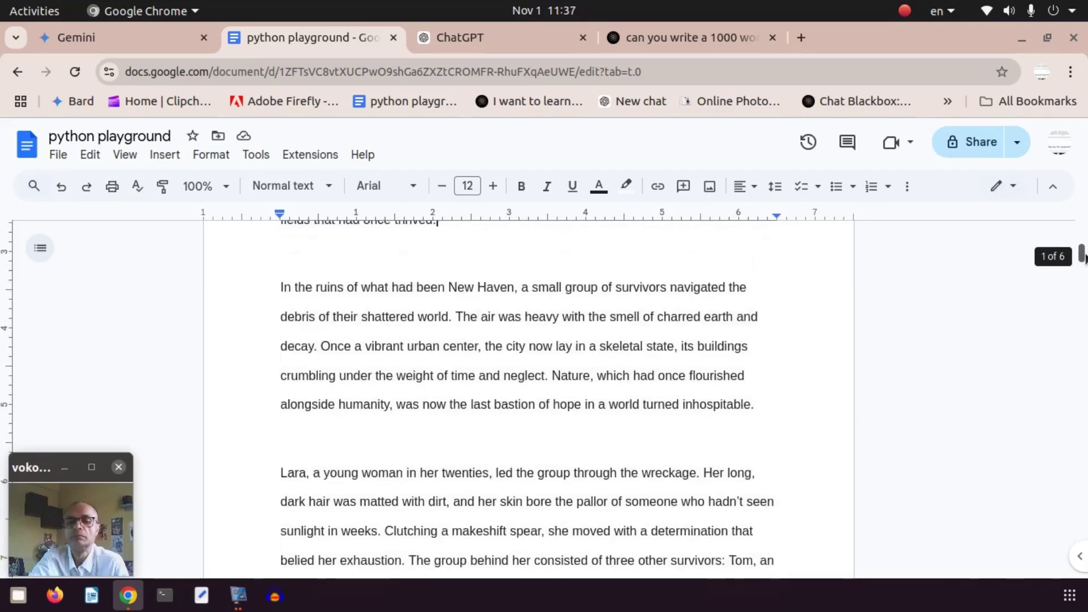
left_click_drag(1082, 256, 1081, 247)
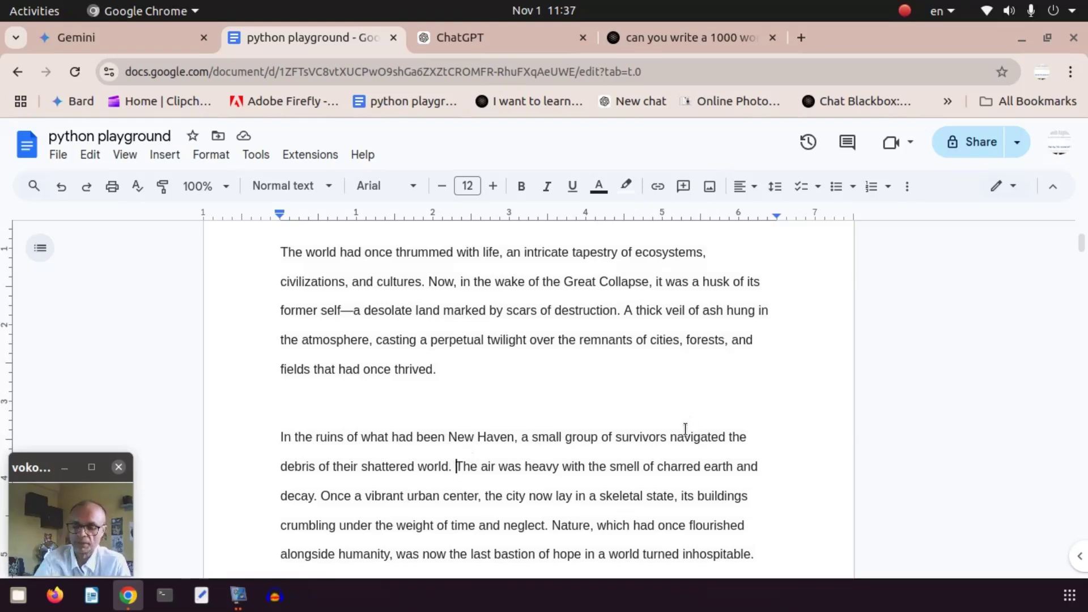
key("Return")
key("Return")
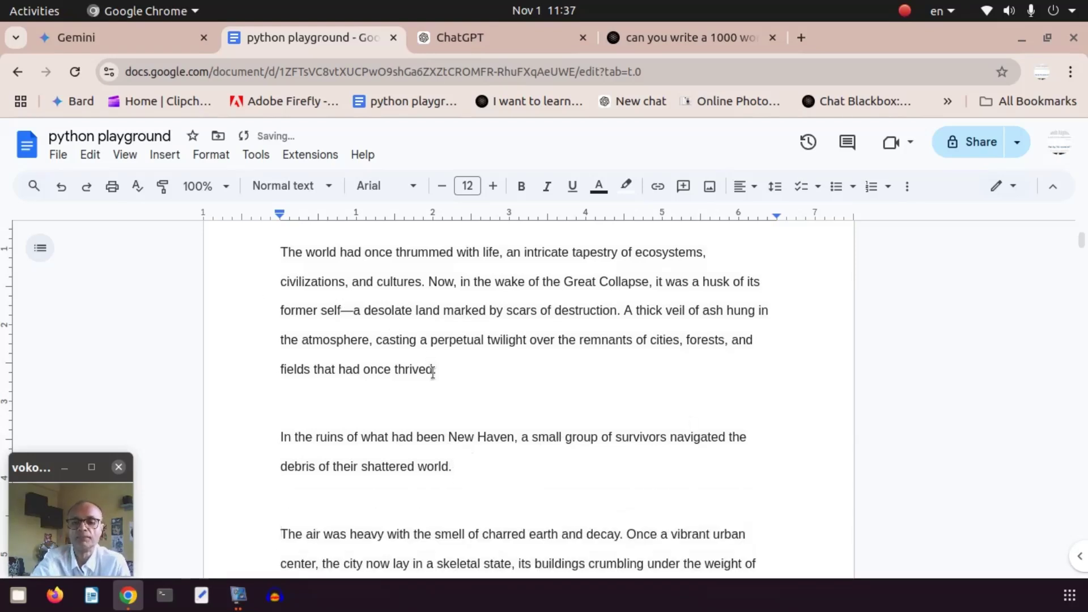
Move the opening paragraph, starting "The world had once thrummed with life", to a new line after the story's last paragraph
left_click_drag(439, 371, 274, 267)
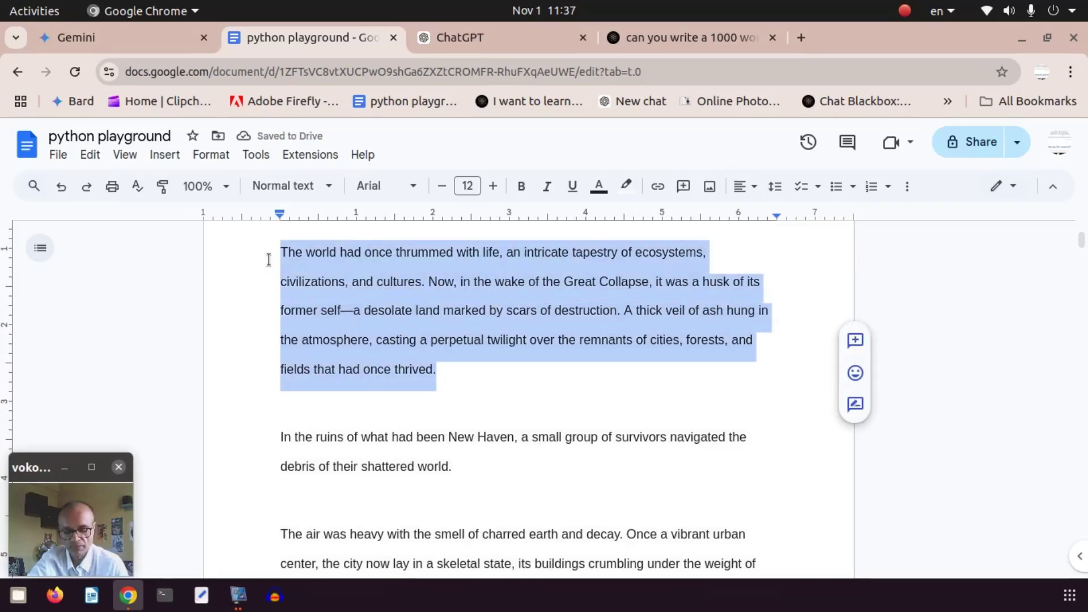
key("BackSpace")
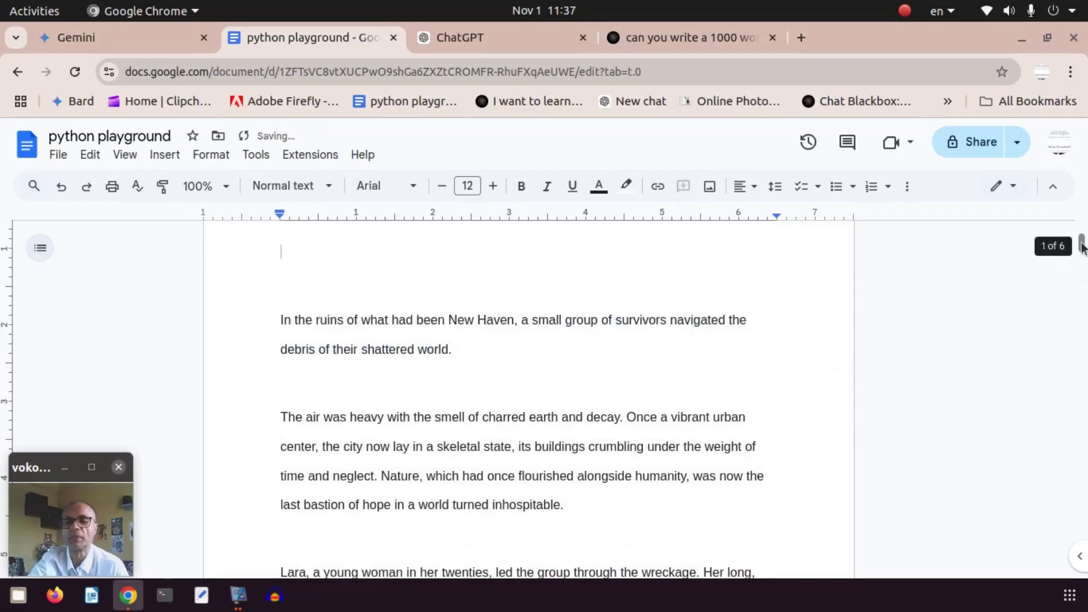
left_click_drag(1082, 244, 1085, 595)
left_click(477, 385)
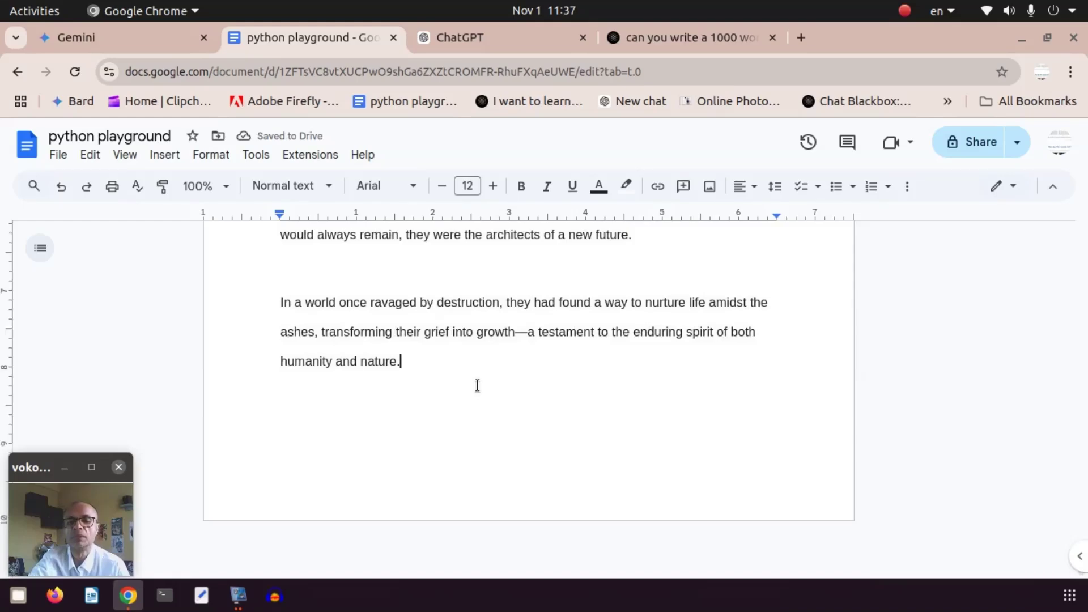
key("Return")
key("ctrl+v")
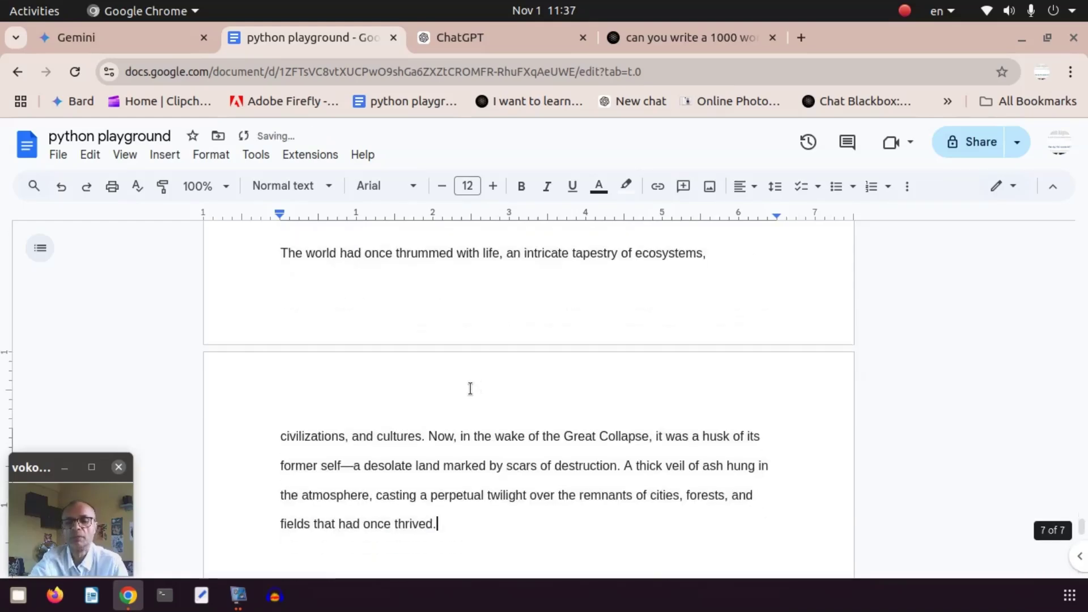
Delete the surplus blank lines between the title and the paragraph starting "In the ruins"
left_click_drag(1083, 515, 1081, 229)
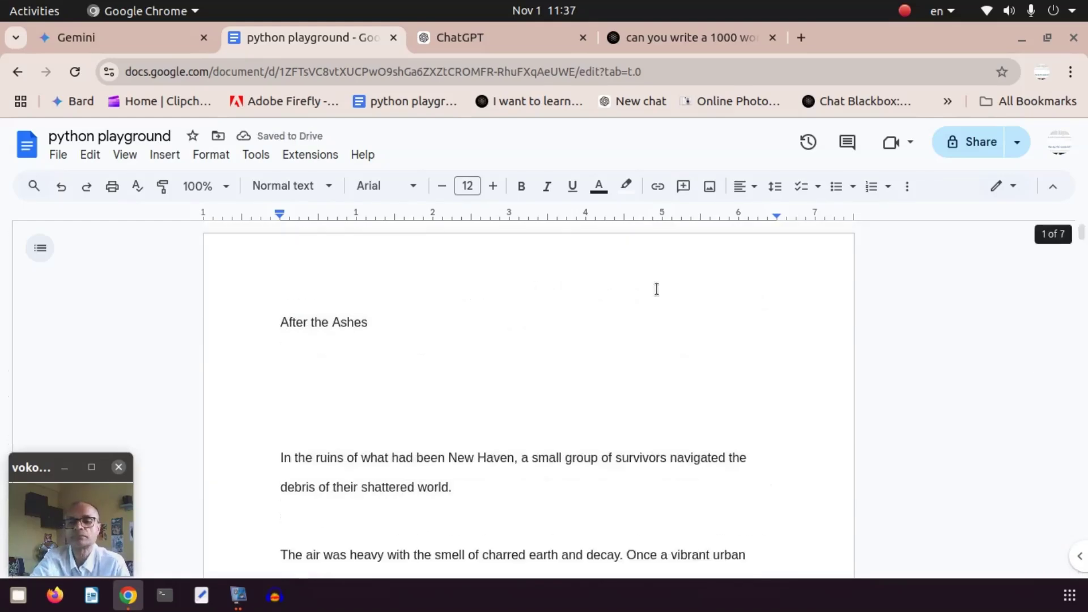
left_click(400, 376)
key("Delete")
key("Delete")
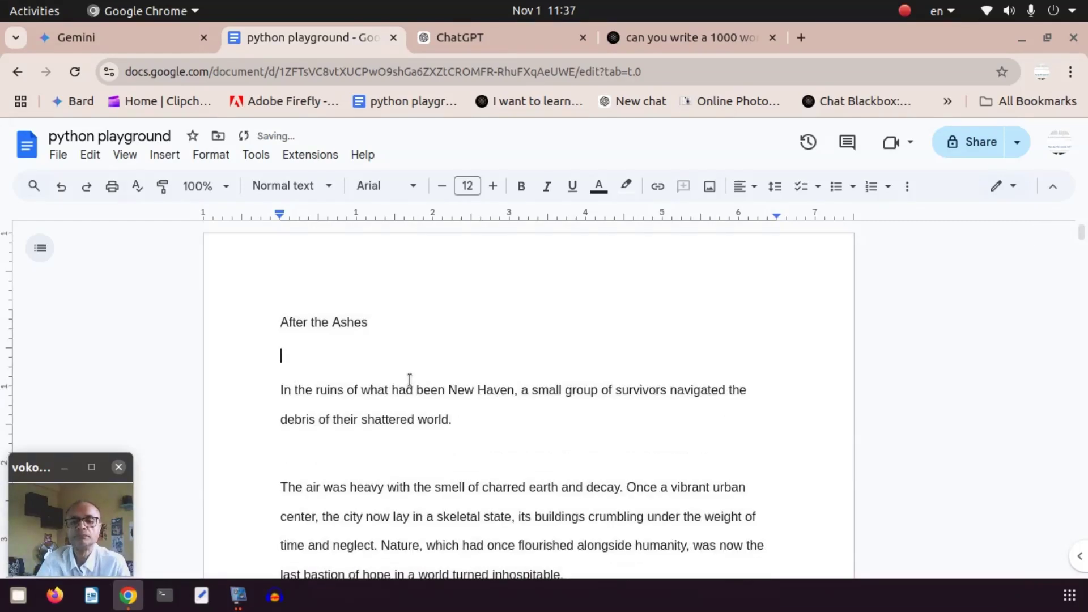
Split the paragraph before "Once a vibrant urban center", leaving "The air was heavy" as its own one-sentence paragraph
left_click(486, 416)
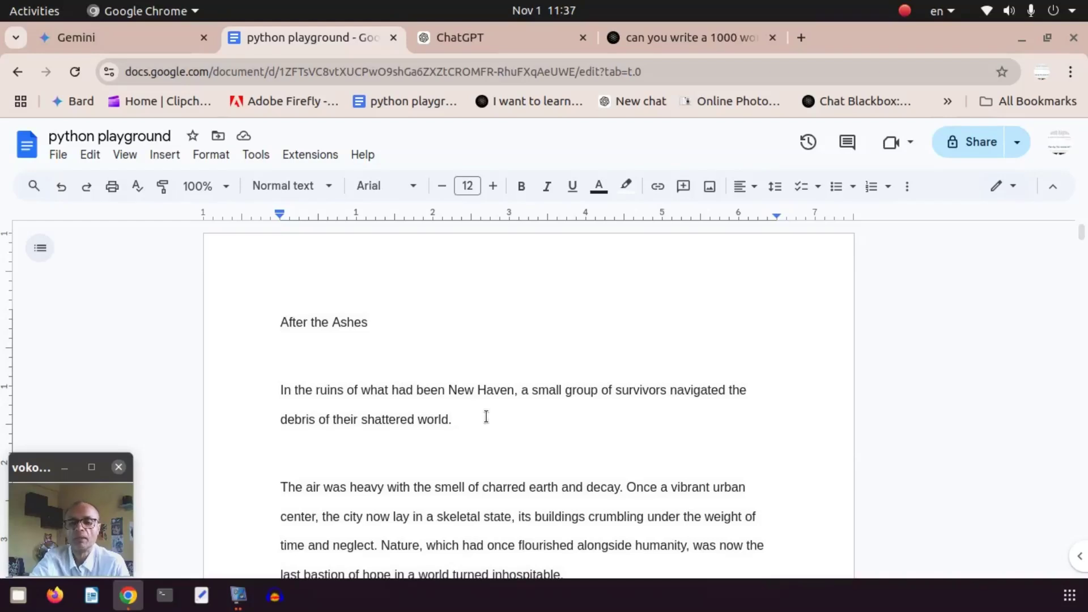
left_click(390, 455)
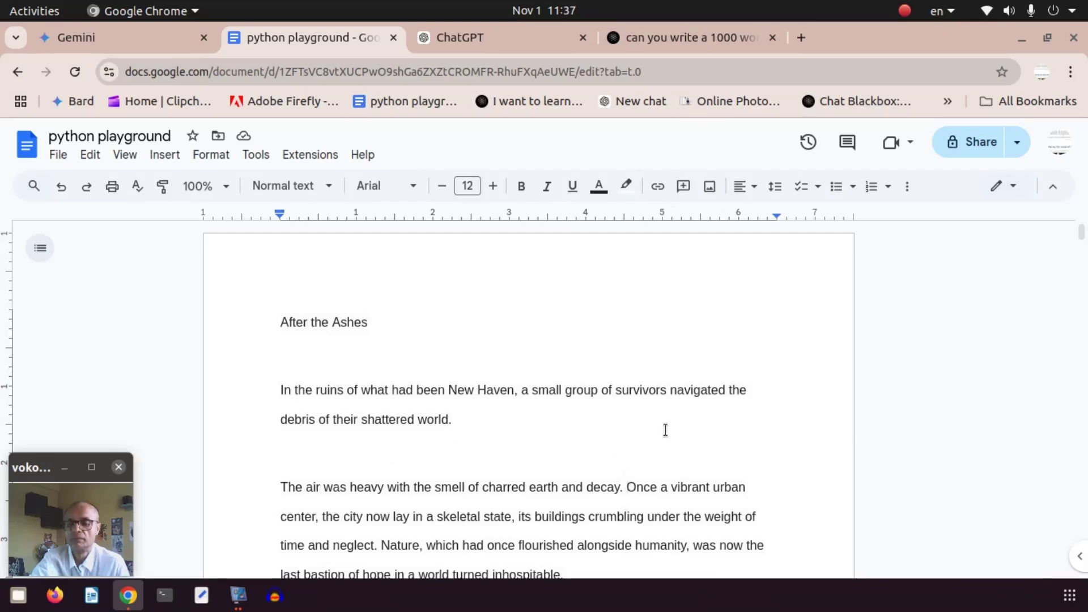
key("Return")
key("Return")
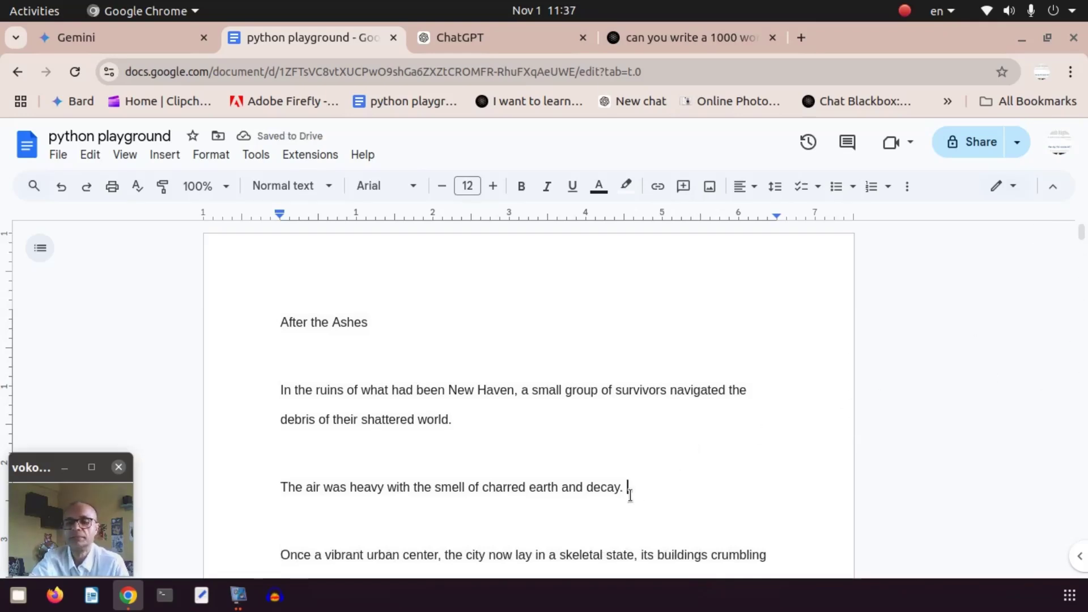
Start a separate paragraph at "Nature, which had once flourished", with a blank line above it
left_click(263, 554)
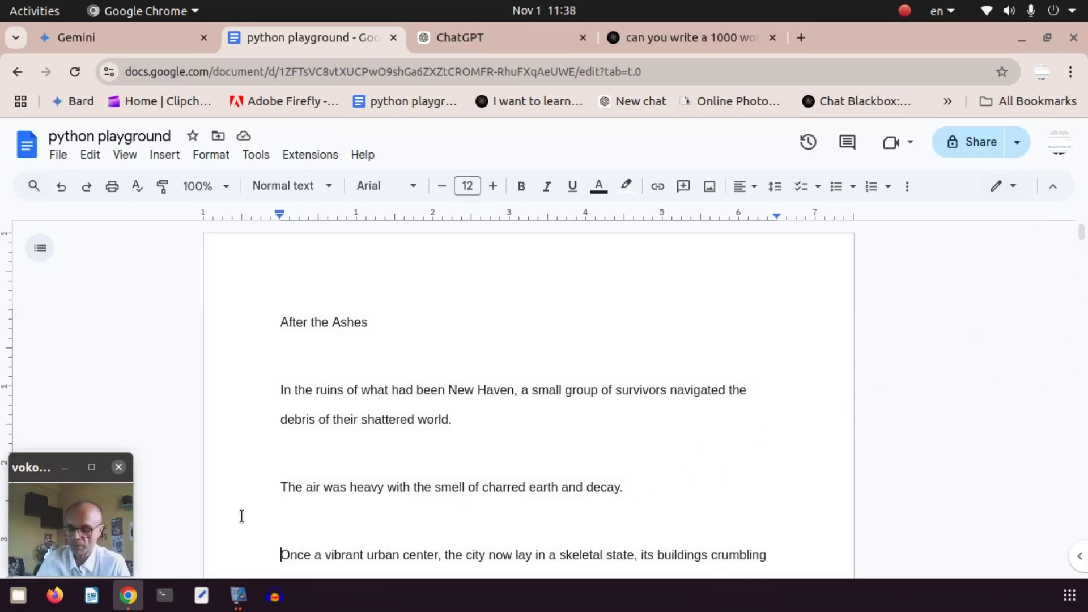
key("Down")
key("Down")
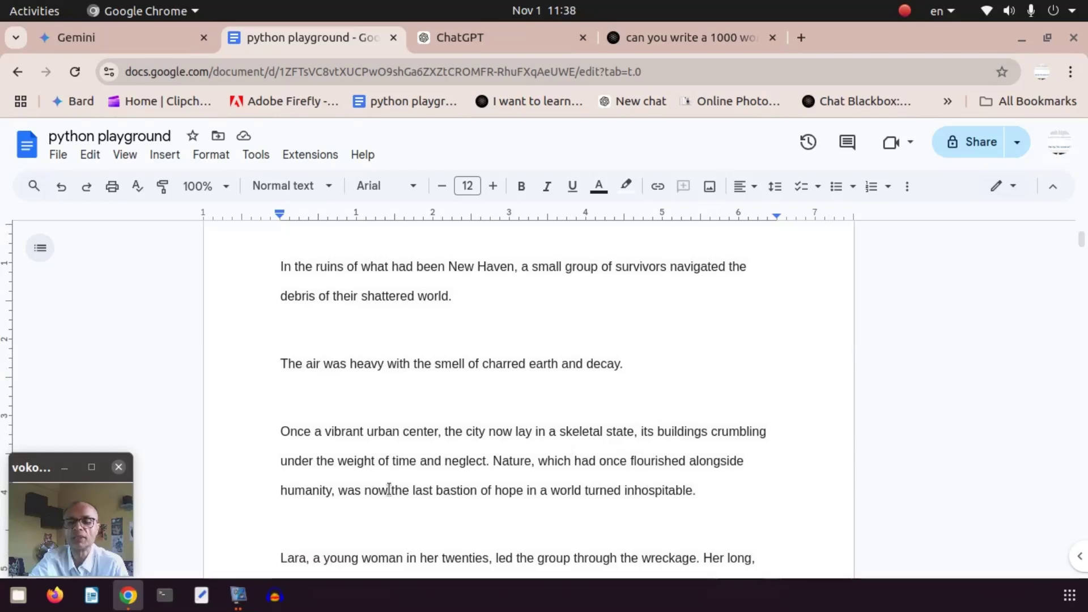
left_click(492, 462)
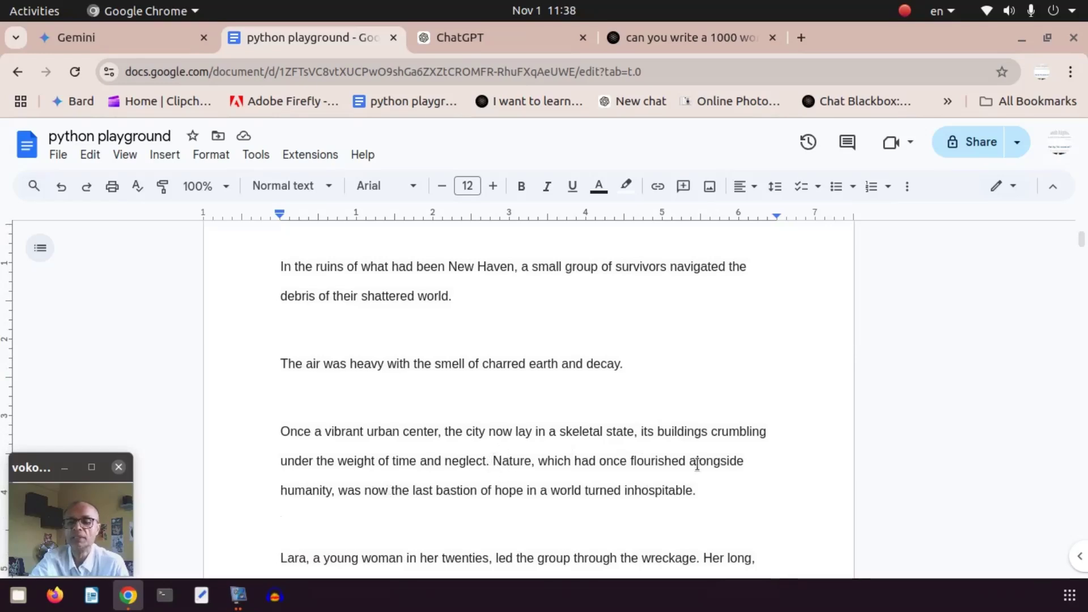
key("Return")
key("Return")
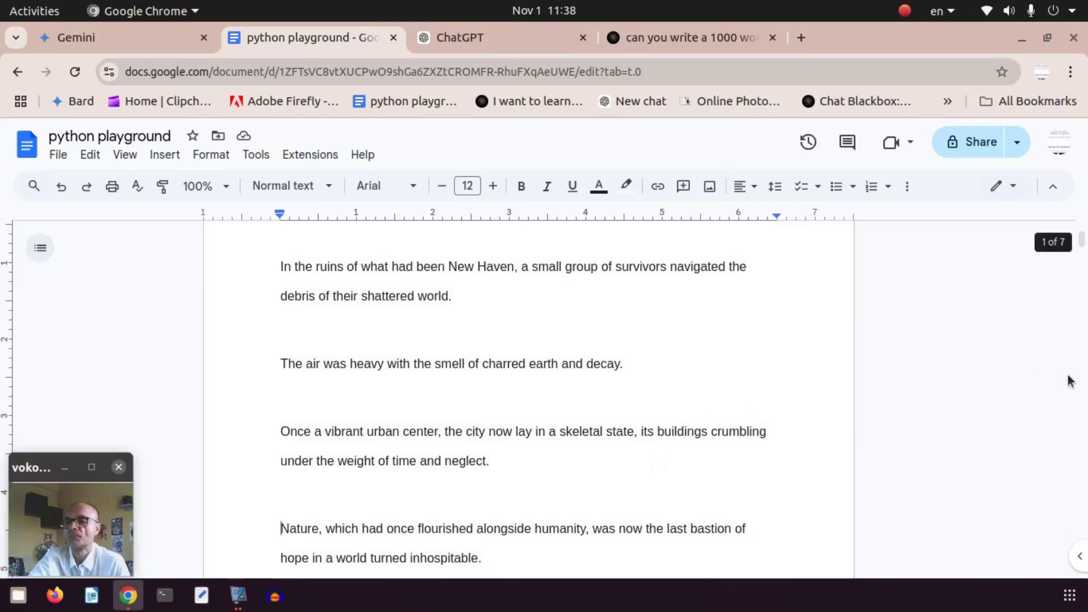
Split the Lara paragraph before "Clutching a makeshift spear", with a blank line between the two parts
left_click_drag(1082, 245, 1082, 254)
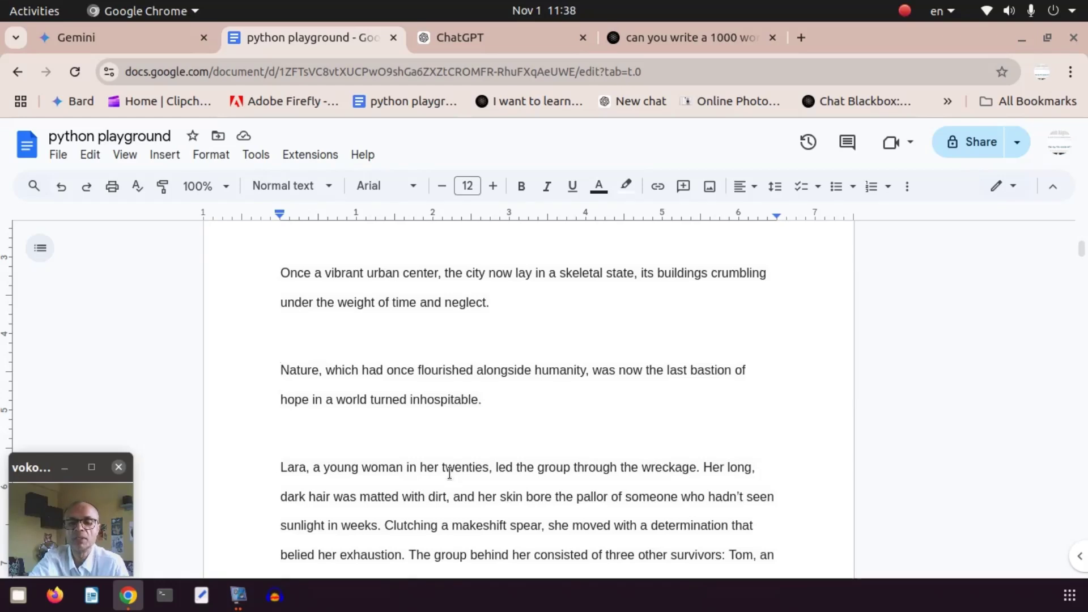
left_click_drag(387, 525, 384, 496)
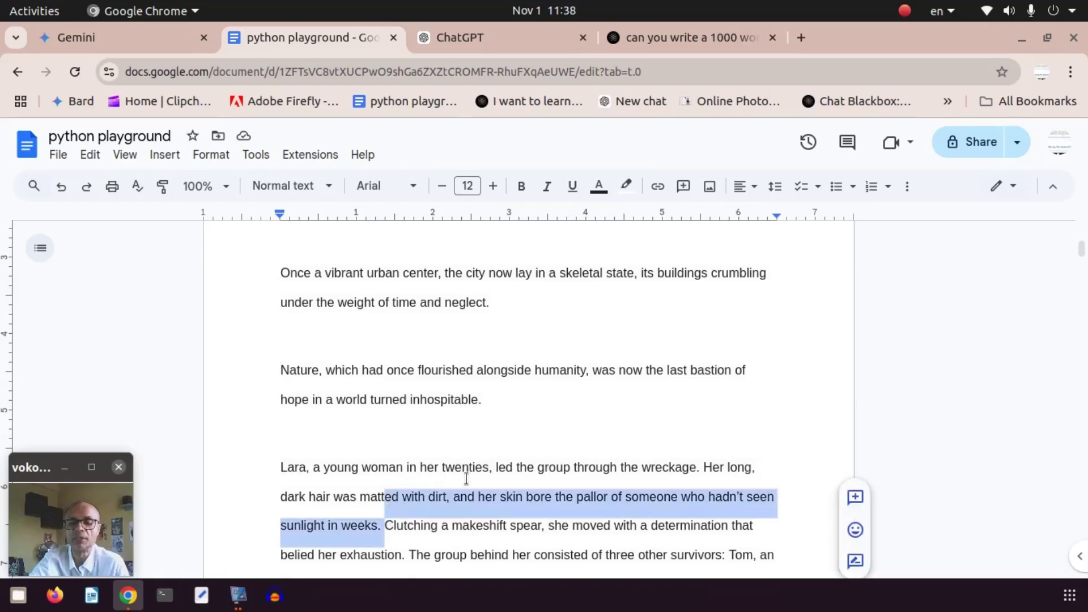
left_click(387, 526)
key("Return")
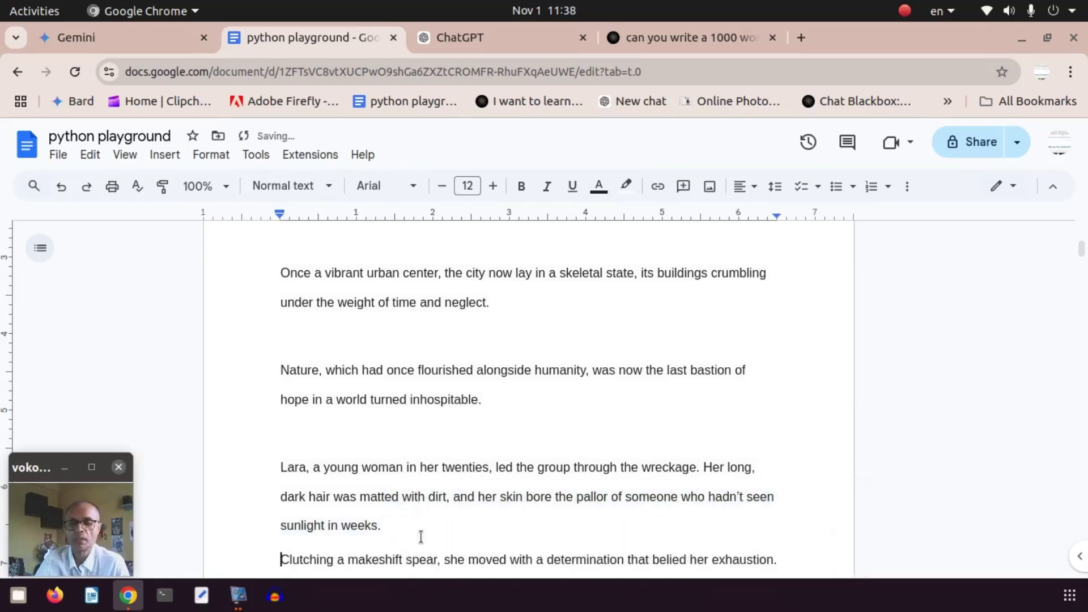
key("Return")
Cut the two paragraphs running from "Lara, a young woman in her twenties" to "often led him into trouble."
left_click_drag(398, 457, 282, 402)
left_click(427, 468)
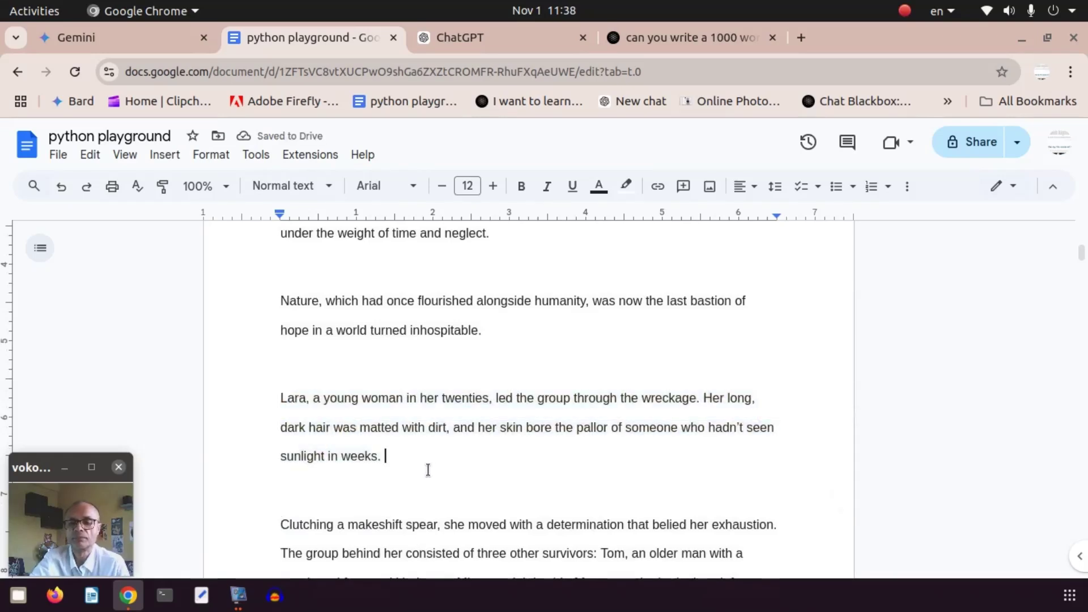
key("Down")
key("Down")
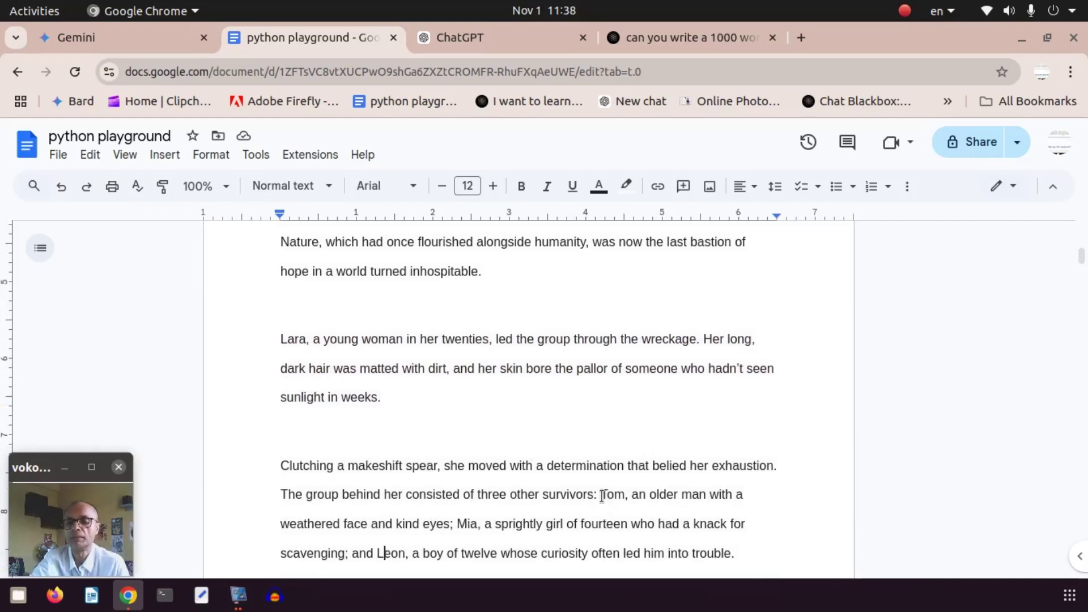
left_click(458, 524)
left_click(754, 551)
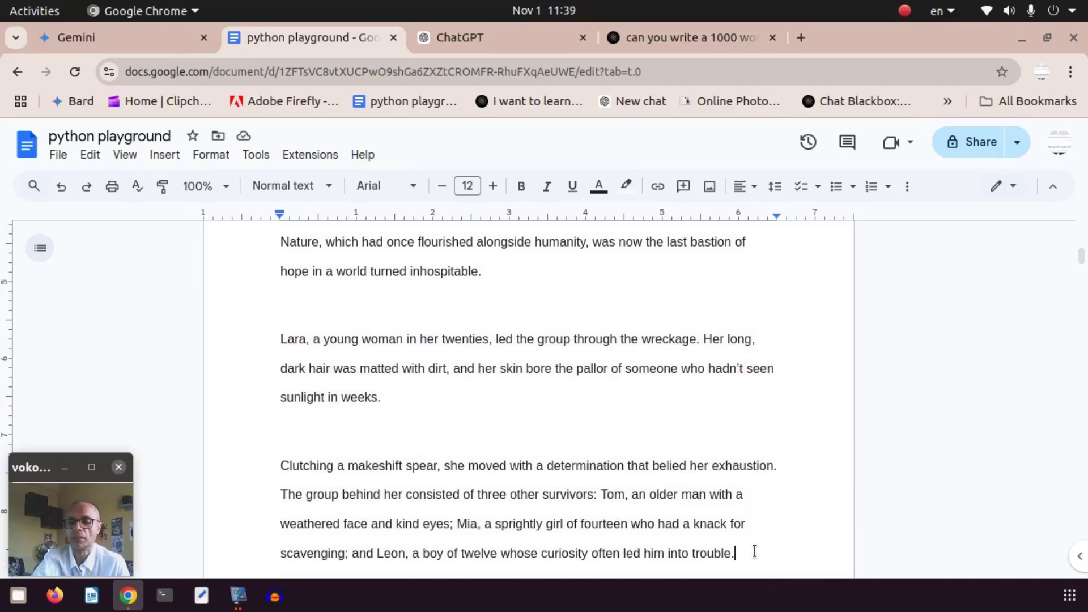
scroll(754, 551, "down", 4)
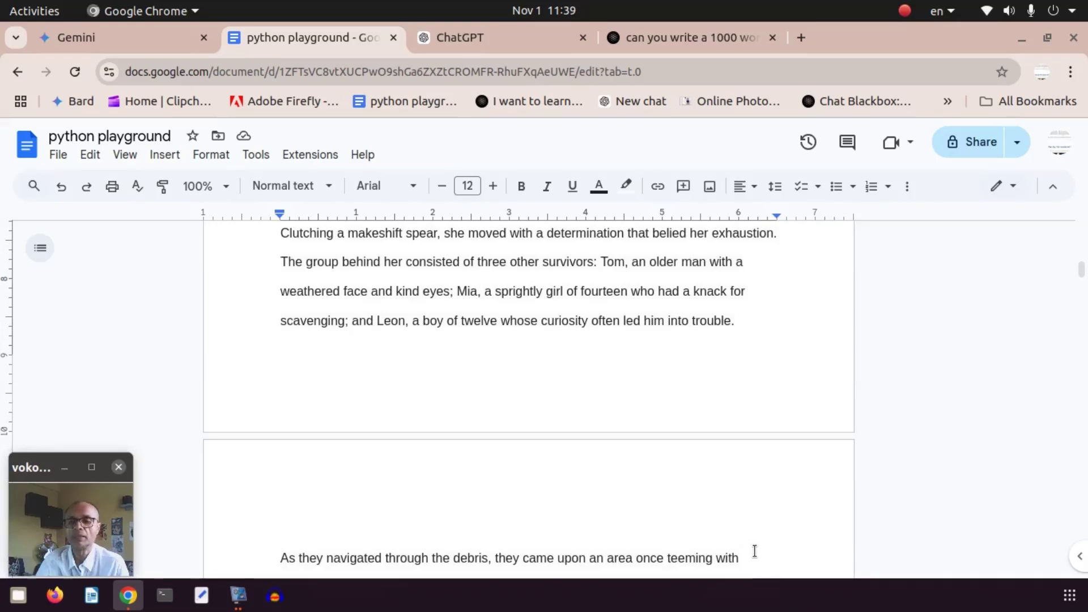
key("shift+Up")
key("shift+Up")
key("shift+Up")
key("shift+Up")
key("shift+Up")
key("shift+Up")
key("shift+Up")
key("shift+Up")
key("ctrl+c")
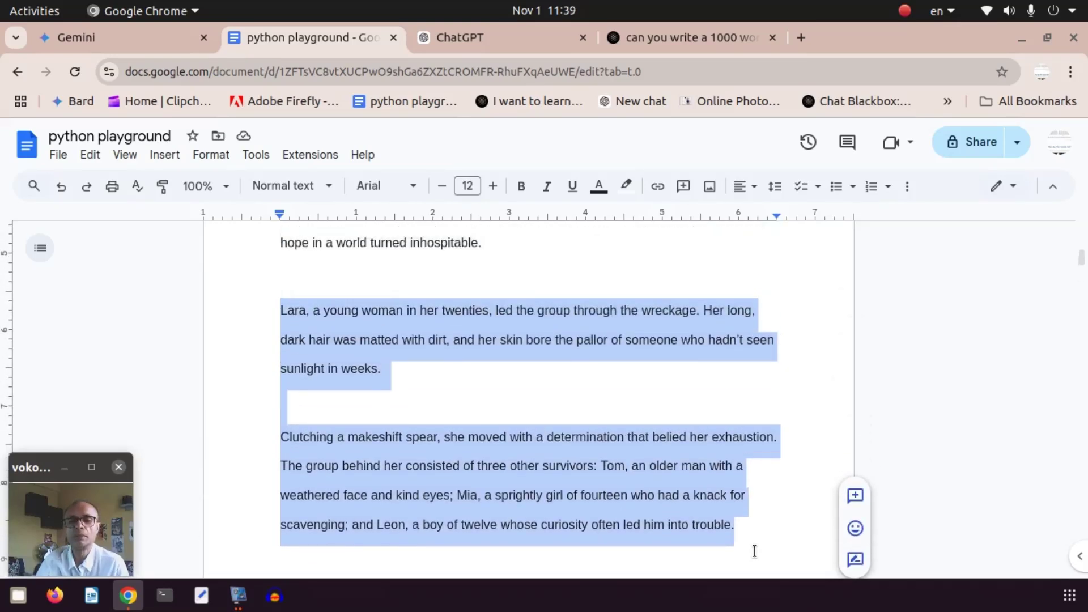
key("BackSpace")
Paste the two cut Lara paragraphs below the title "After the Ashes", ahead of "In the ruins"
key("Up")
key("Up")
key("Up")
key("Up")
key("Up")
key("Up")
key("Up")
key("Up")
key("Up")
key("Up")
key("Up")
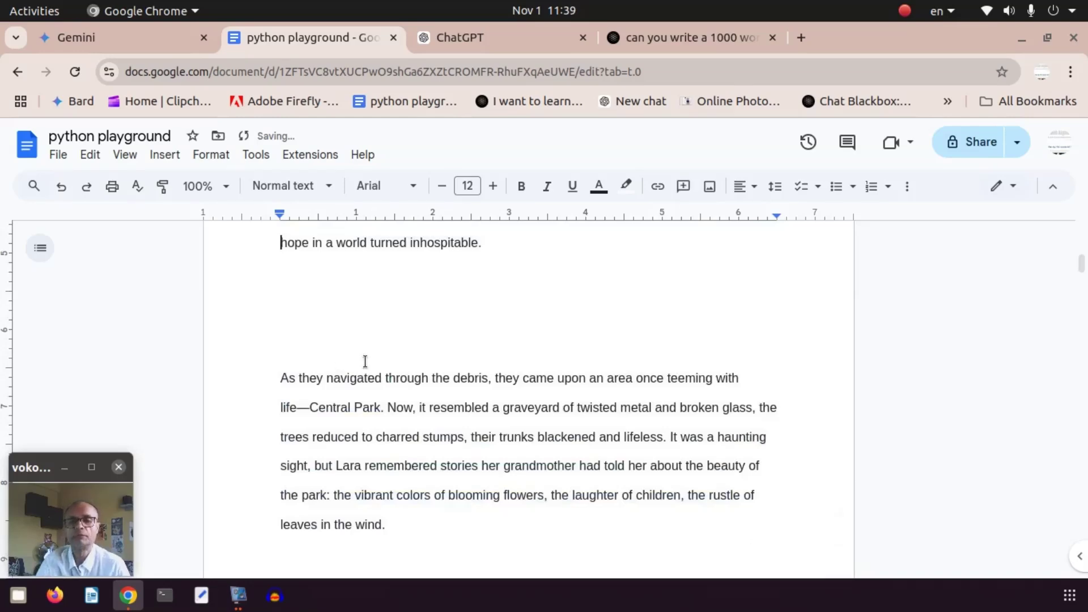
scroll(365, 361, "up", 2)
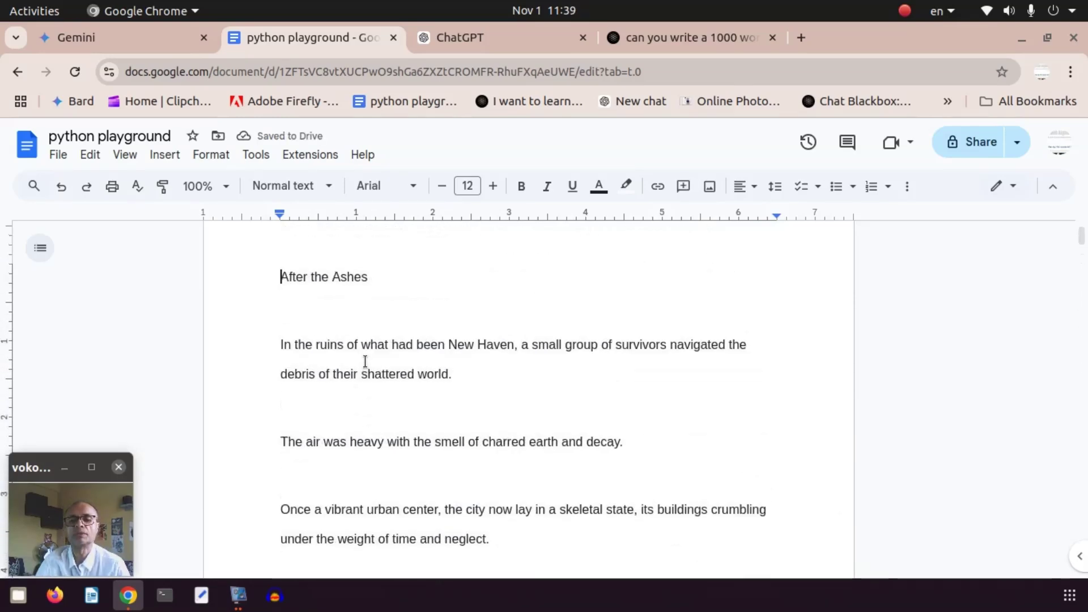
key("ctrl+v")
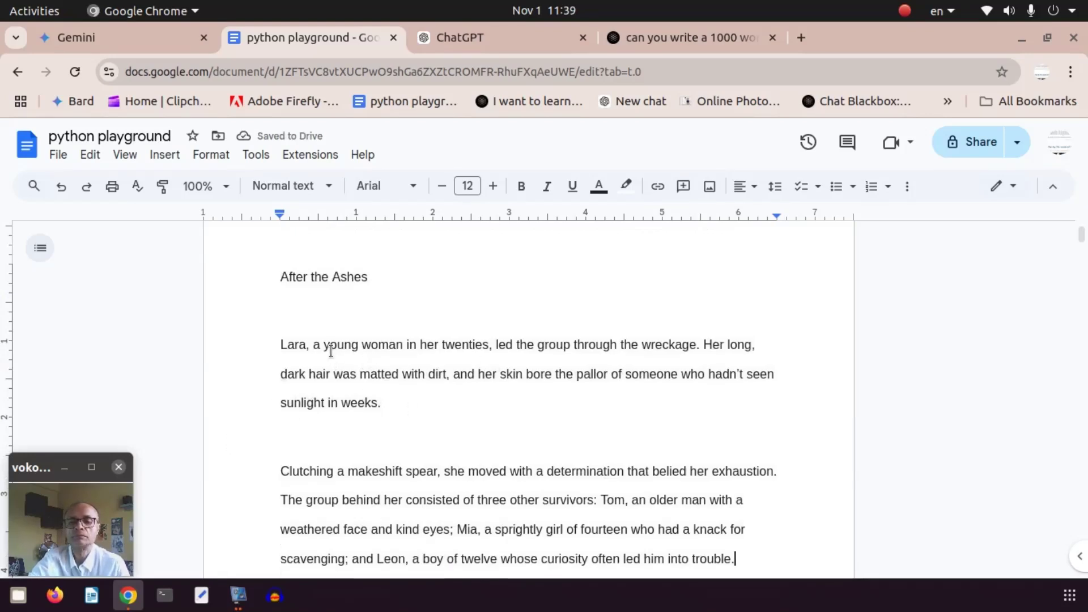
Remove ", a young woman in her twenties," from the opening sentence so it starts "Lara led the group"
left_click(493, 344)
key("BackSpace")
key("BackSpace")
key("BackSpace")
key("BackSpace")
key("BackSpace")
key("BackSpace")
key("BackSpace")
key("BackSpace")
key("BackSpace")
key("BackSpace")
key("BackSpace")
key("BackSpace")
key("BackSpace")
key("BackSpace")
key("BackSpace")
key("BackSpace")
key("BackSpace")
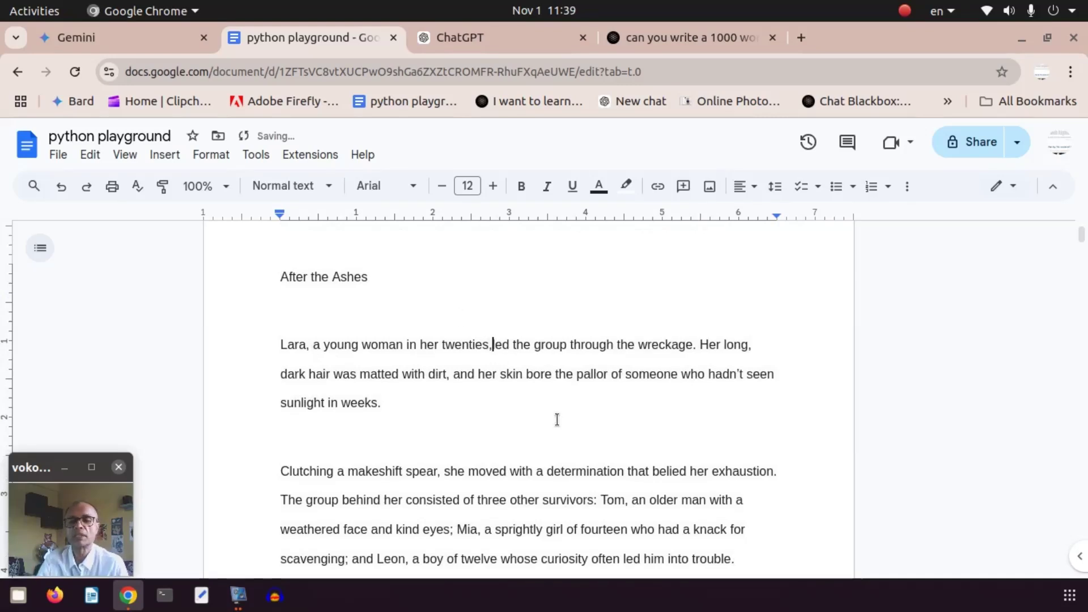
key("BackSpace")
key("BackSpace")
key("BackSpace")
key("BackSpace")
key("BackSpace")
key("BackSpace")
key("BackSpace")
key("BackSpace")
key("BackSpace")
key("BackSpace")
key("BackSpace")
key("BackSpace")
key("BackSpace")
key("BackSpace")
key("BackSpace")
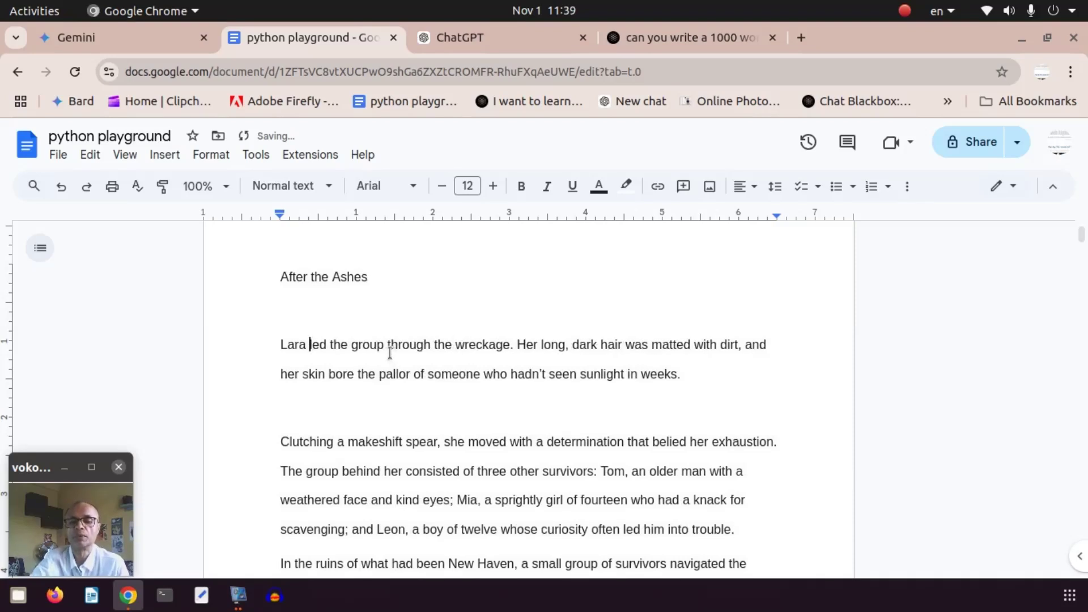
End the first sentence after "Lara led the group." and start a new line with a capitalised "Through"
type(".")
key("Return")
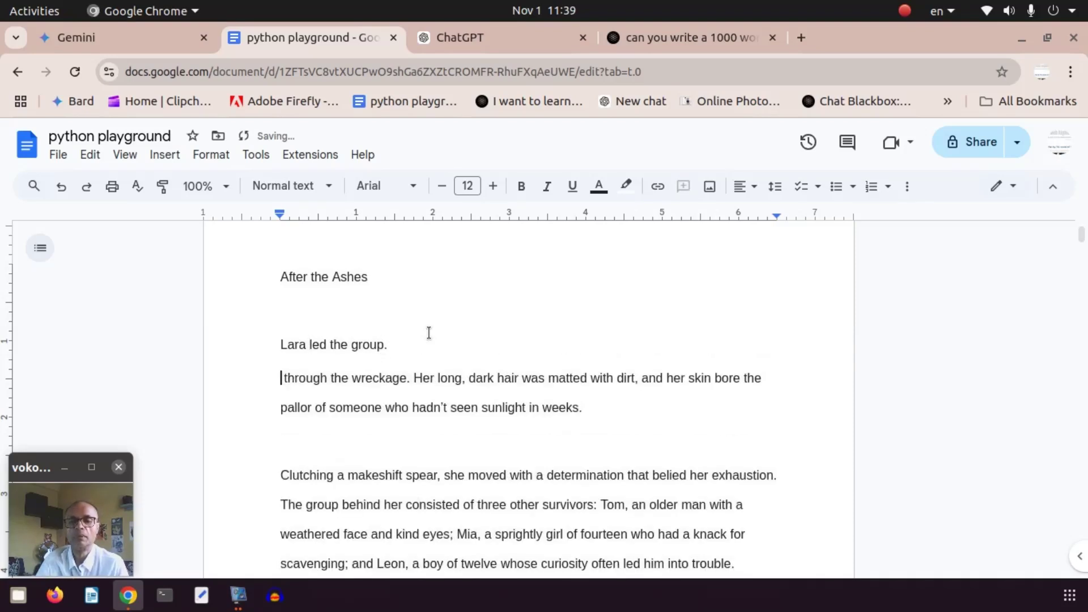
key("Delete")
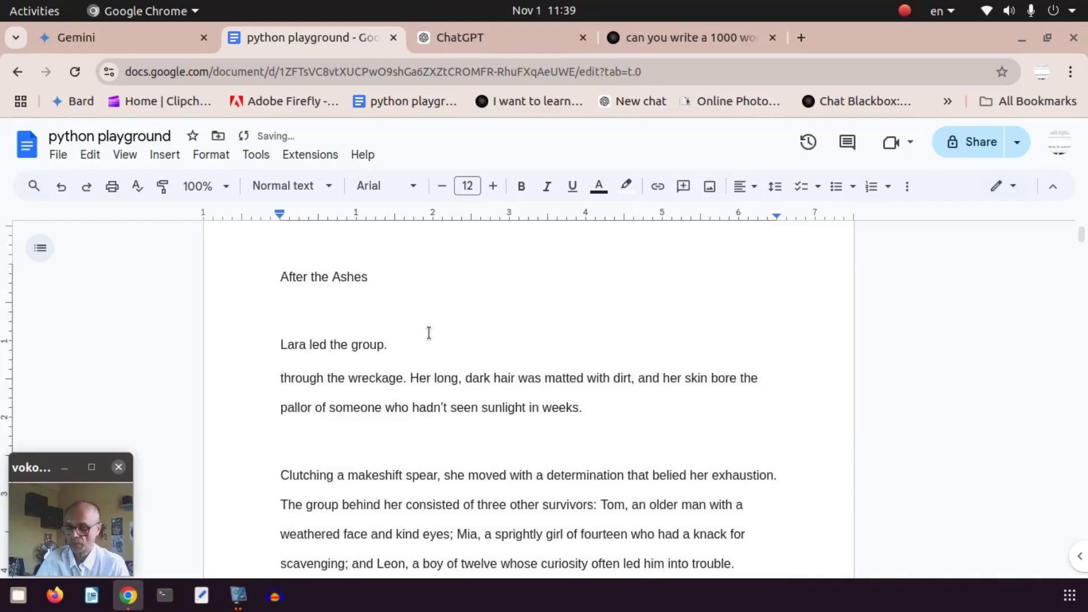
key("Right")
key("Right")
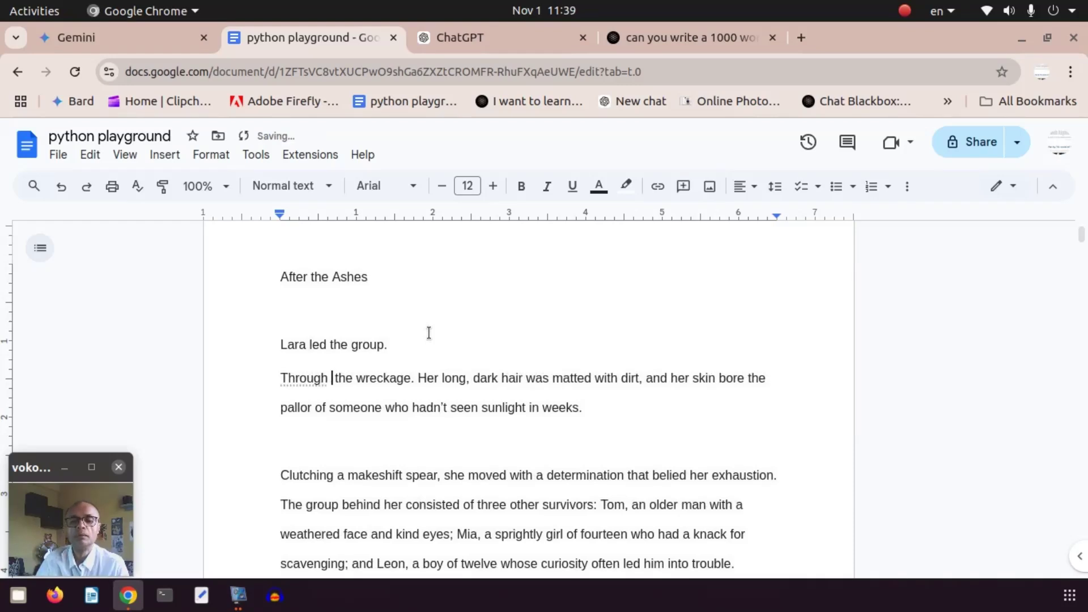
Rewrite the start of the second sentence as "Through a wreckage of a city which was once"
key("Delete")
key("Delete")
key("Delete")
key("Delete")
type("a")
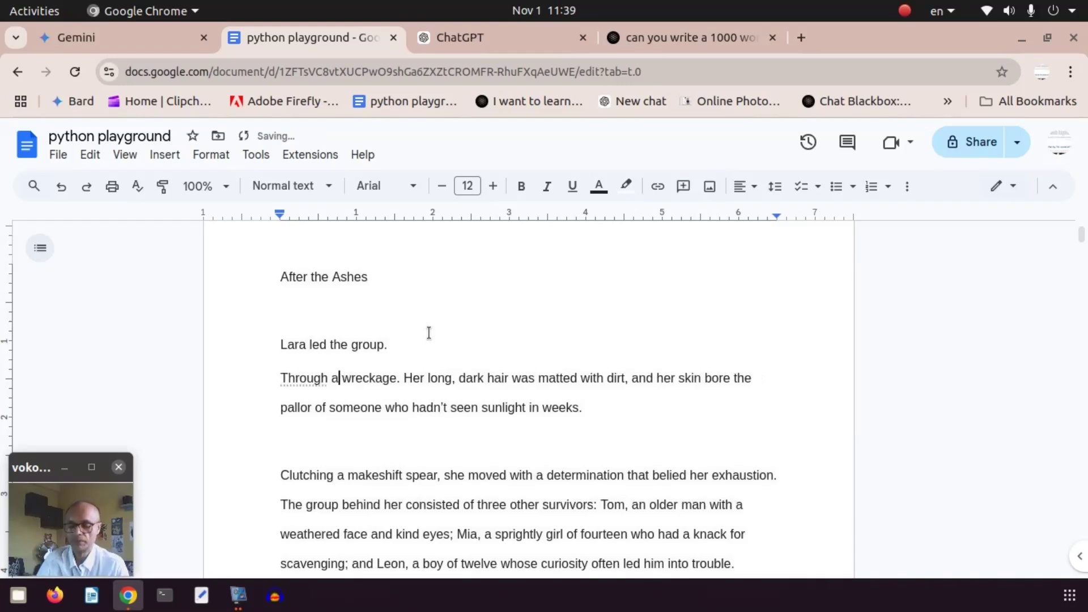
key("Right")
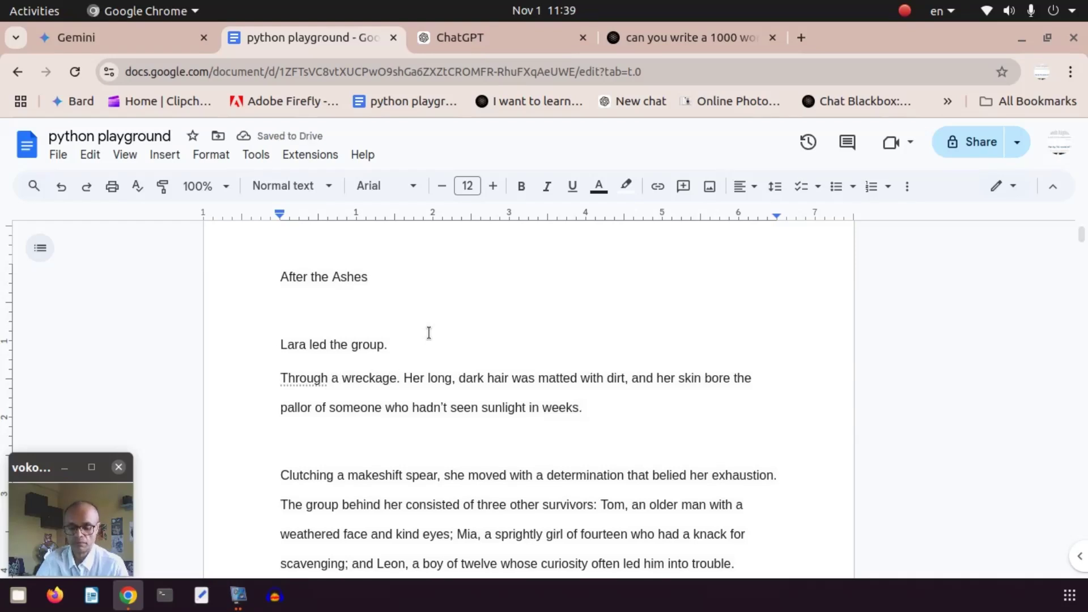
type("of a")
key("BackSpace")
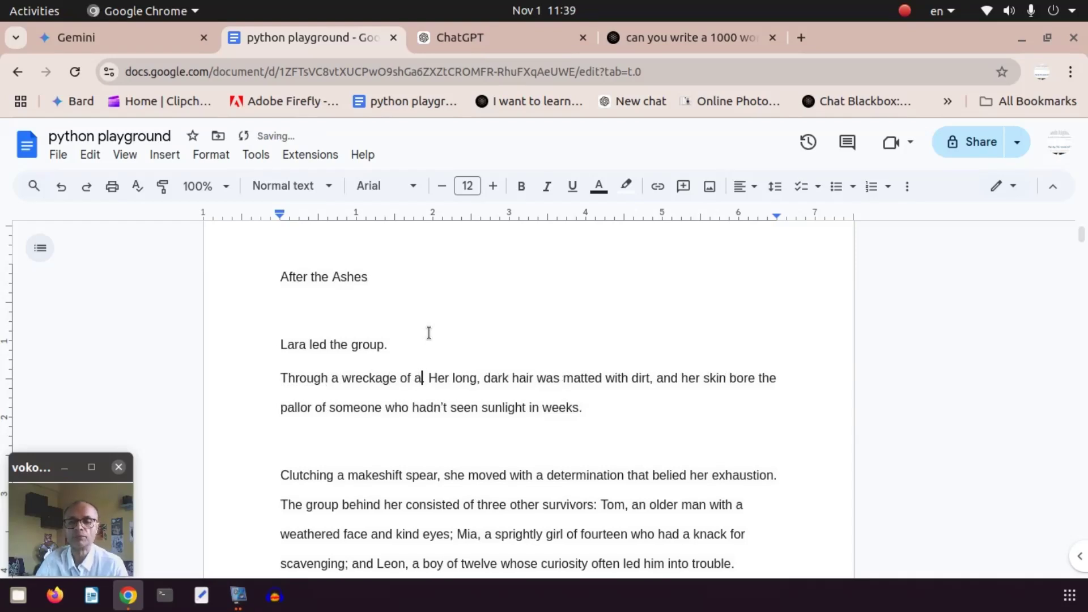
type("city ")
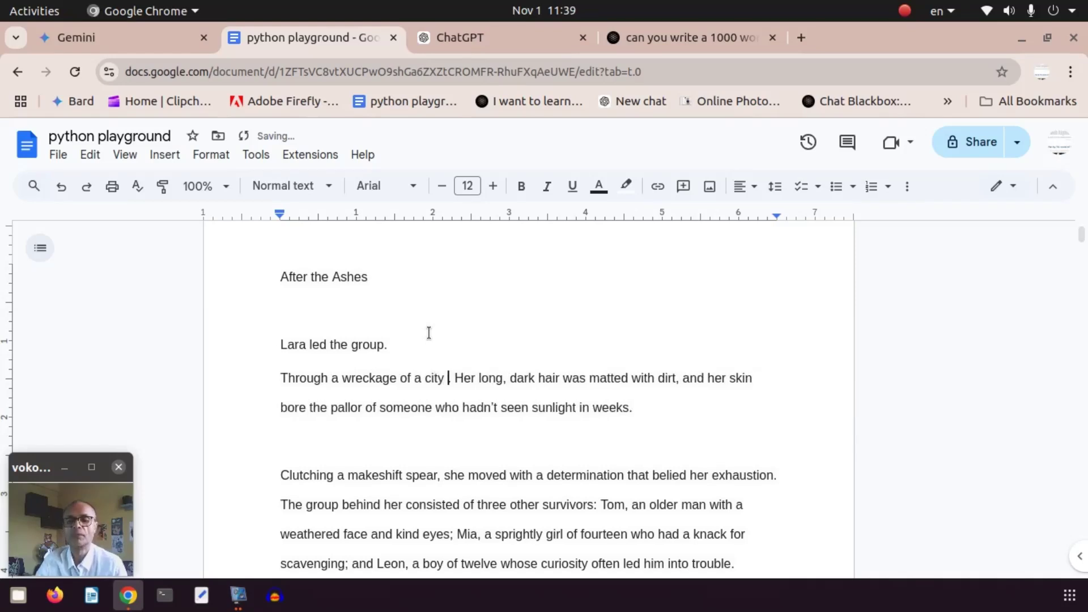
type("which ")
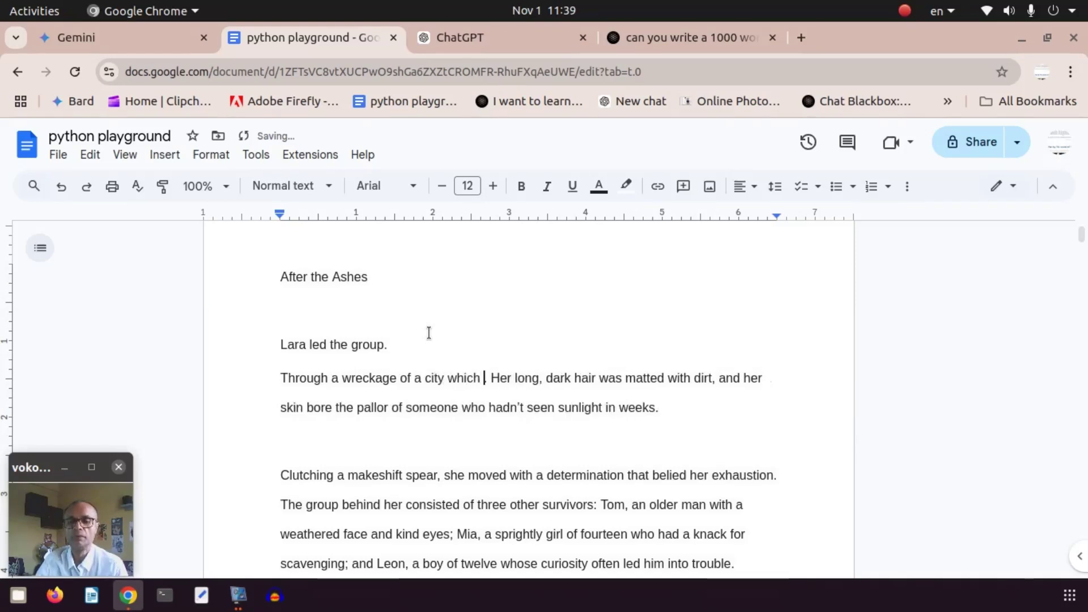
type("was on")
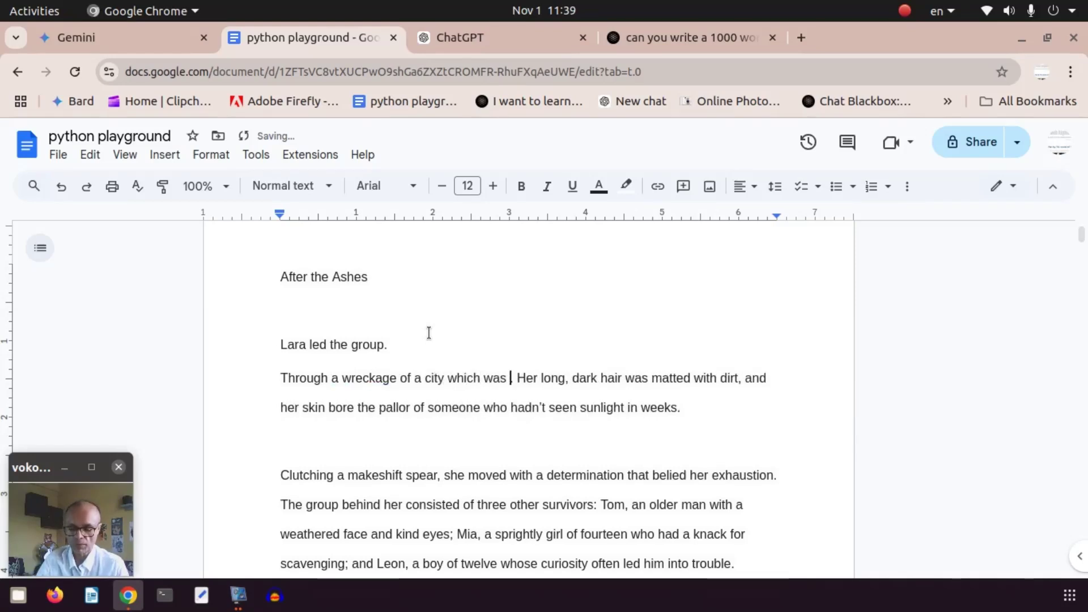
type("ce")
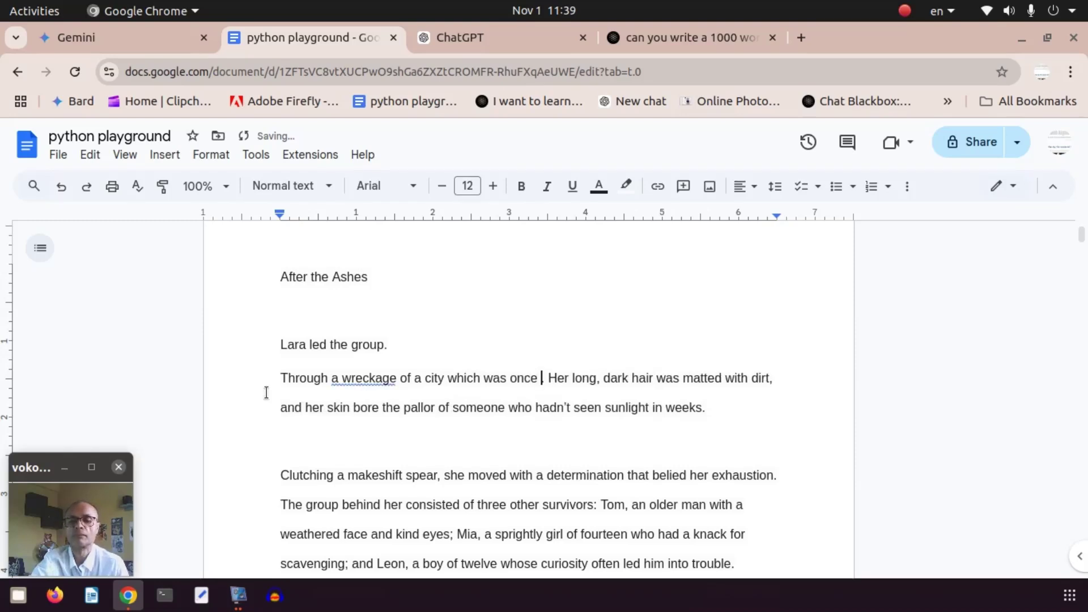
Accept the suggested correction to "the wreckage" and complete the sentence with "inhabited by thousands of men and women"
left_click(349, 380)
left_click(372, 354)
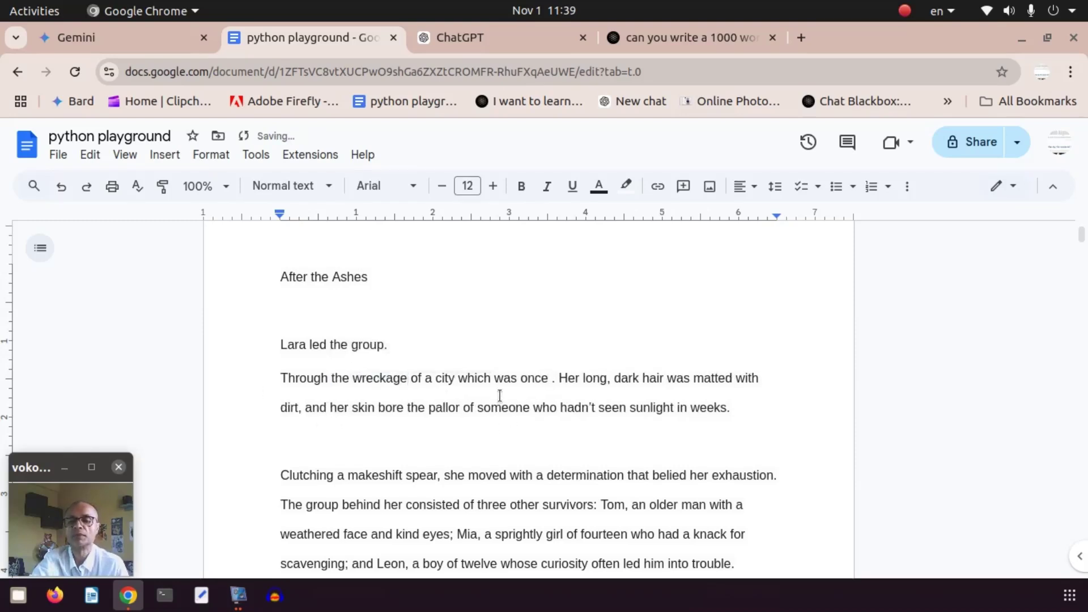
left_click(550, 381)
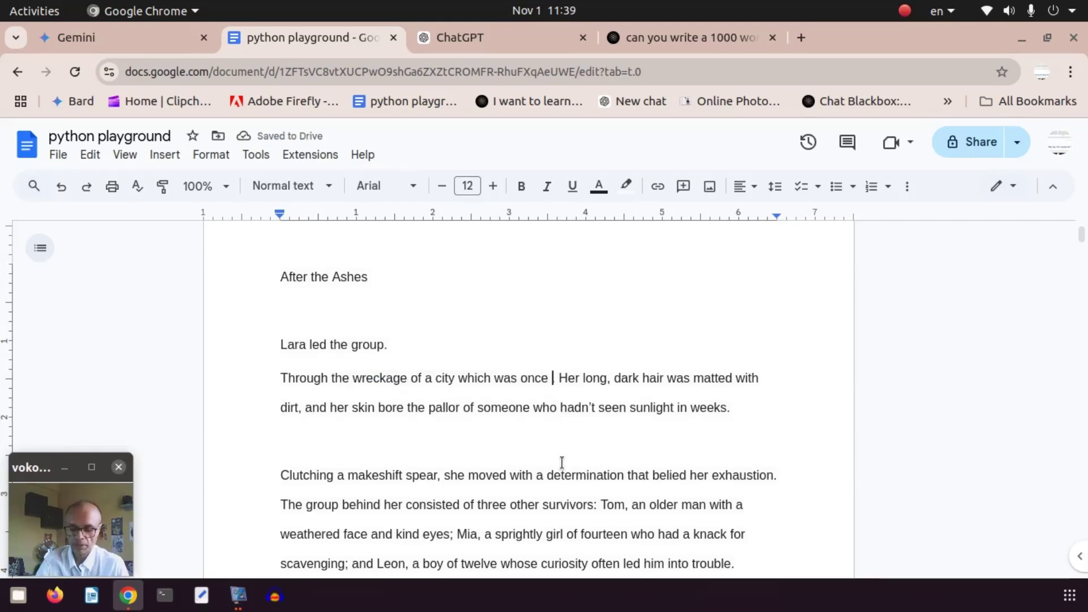
type("inhabited ")
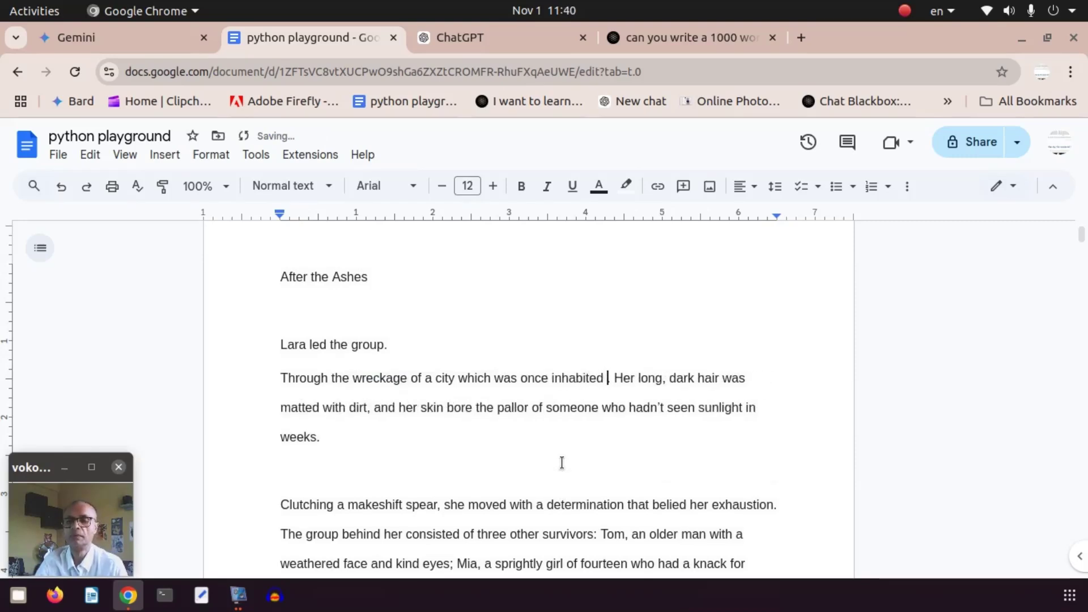
type("by")
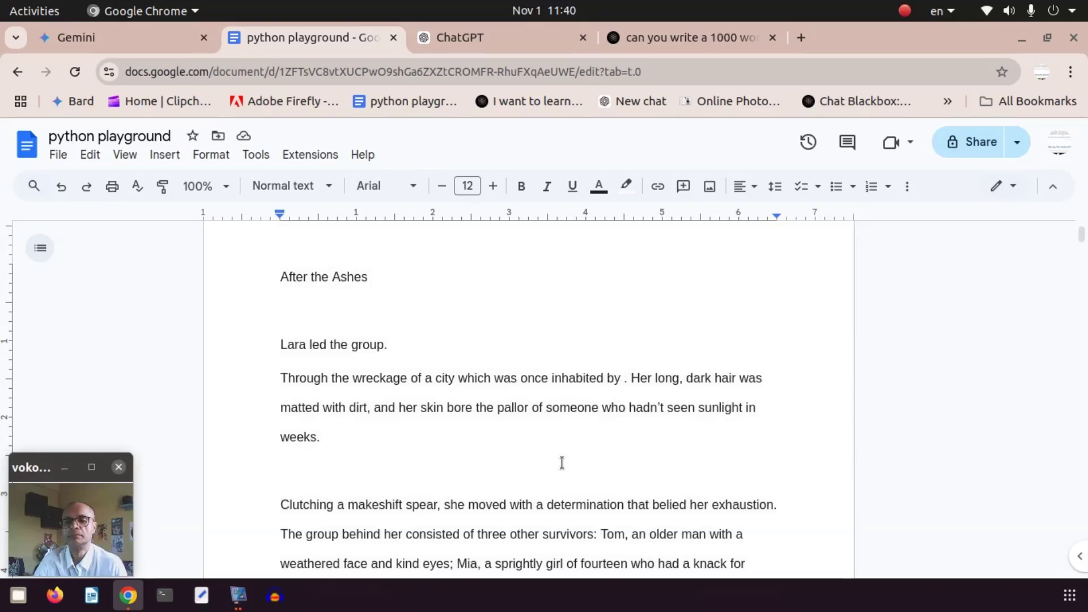
type("thousands")
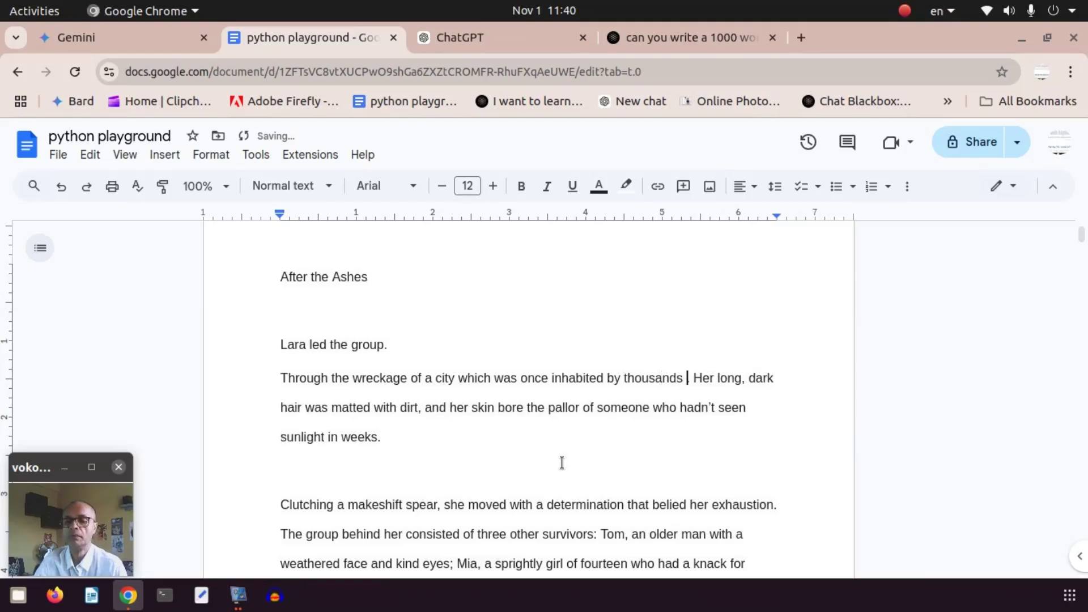
type("of men and wo")
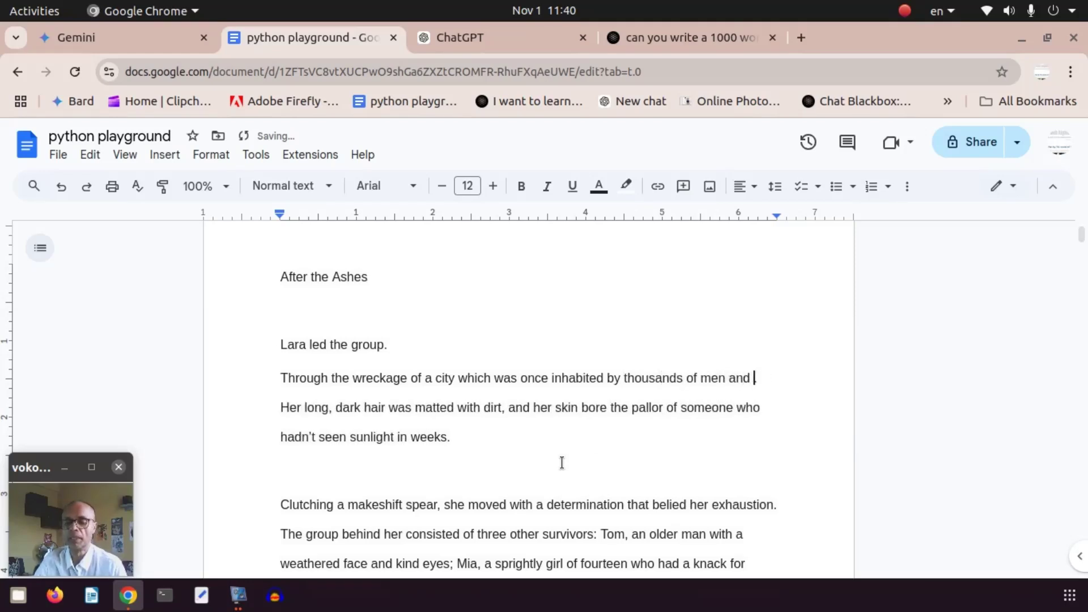
type("men")
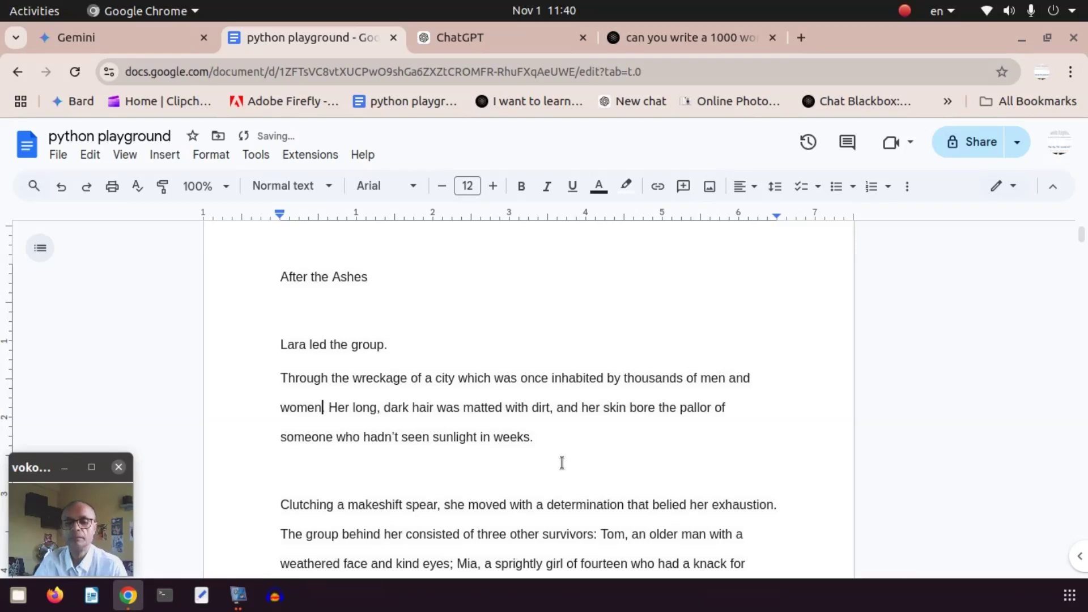
Start a new paragraph at "Her long, dark hair", directly after the sentence ending in "women."
key("Right")
key("Right")
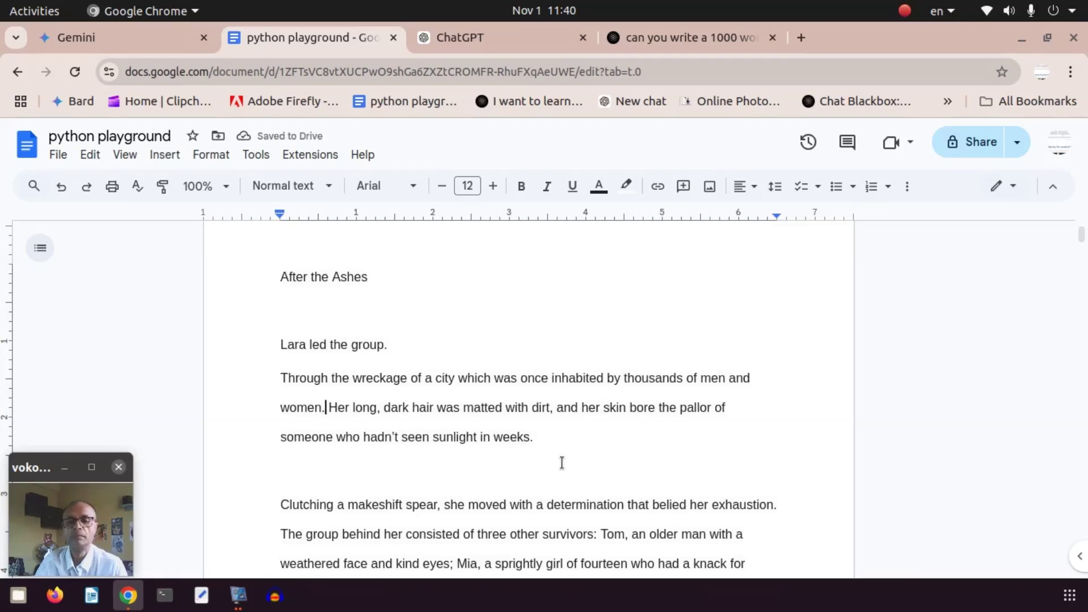
key("Return")
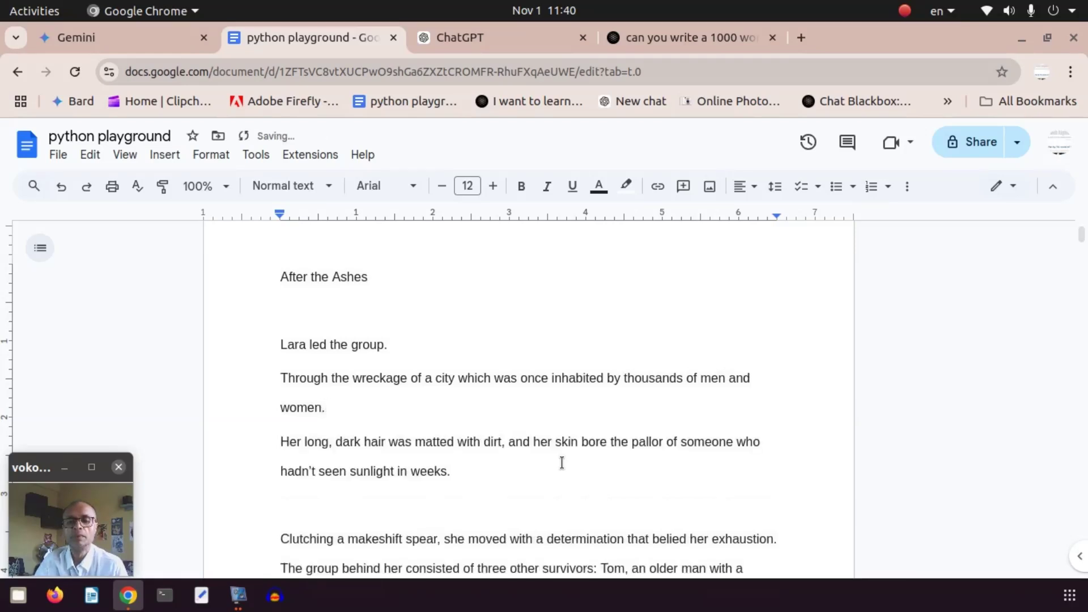
Replace "Her" with "Lara's" at the start of the "long, dark hair" paragraph and remove the extra space after it
key("Right")
key("Right")
key("Right")
key("Right")
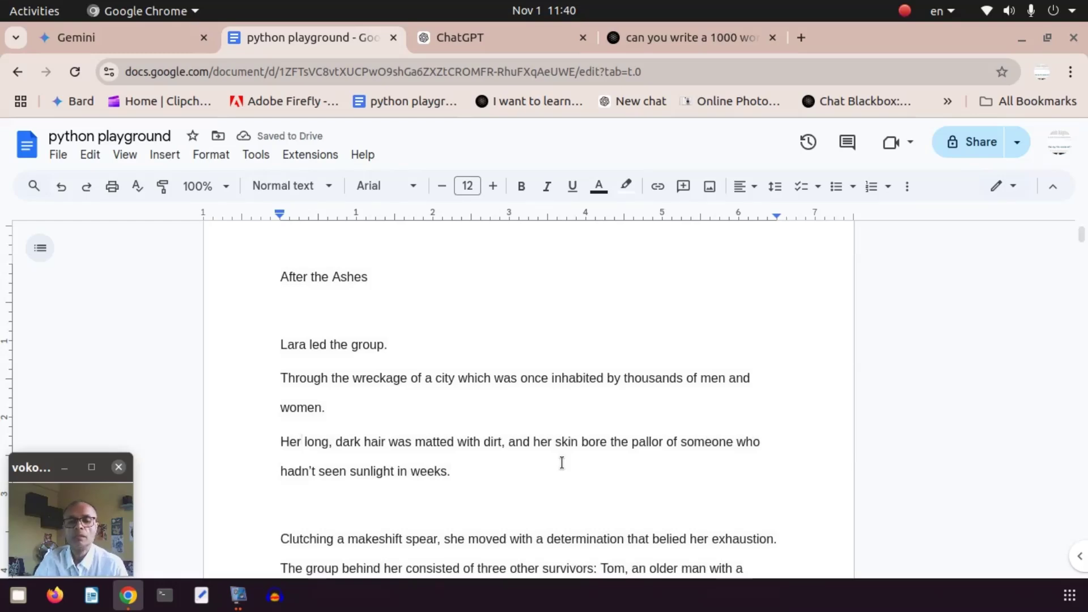
key("BackSpace")
key("BackSpace")
key("BackSpace")
key("BackSpace")
type("Lara's")
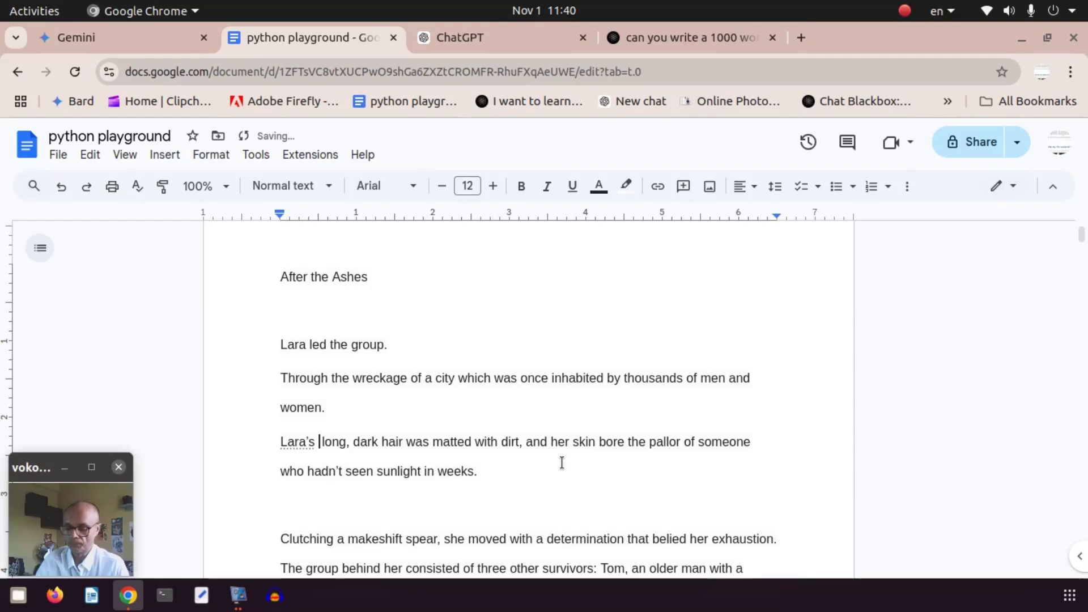
key("Delete")
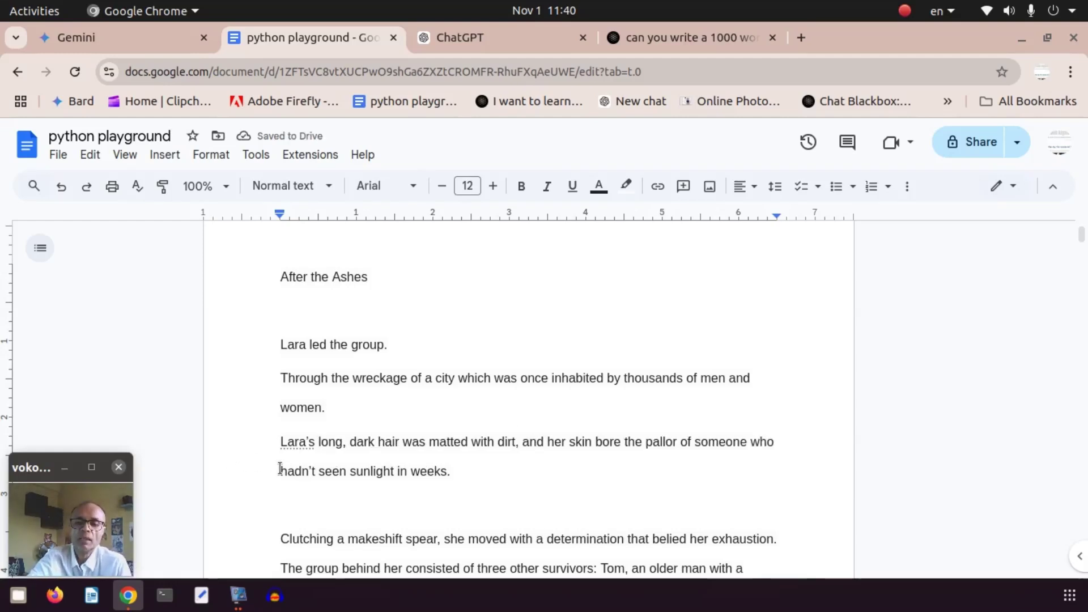
left_click(279, 442)
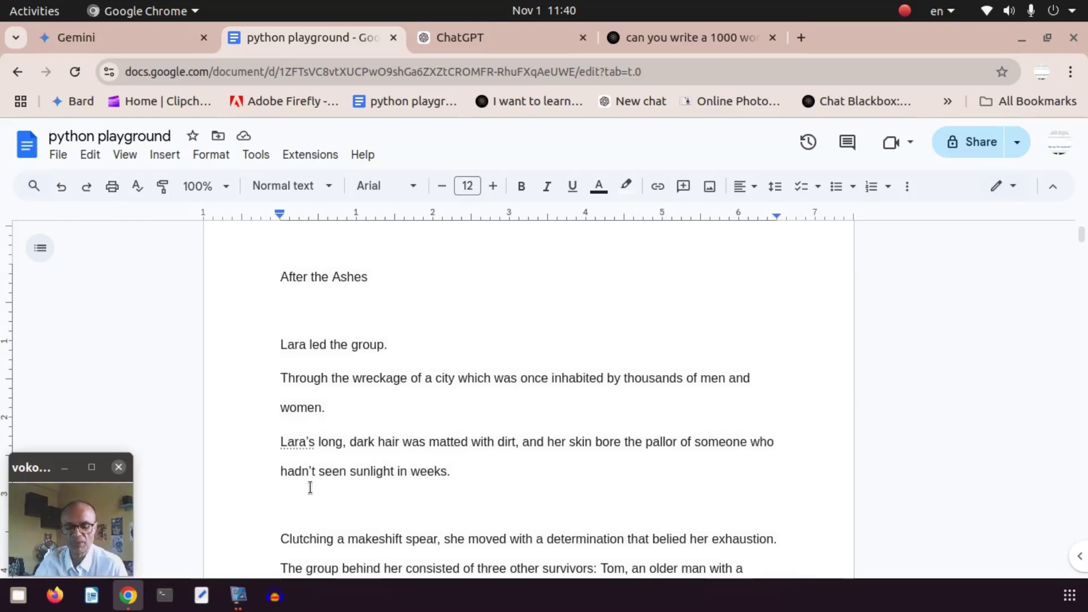
type("a")
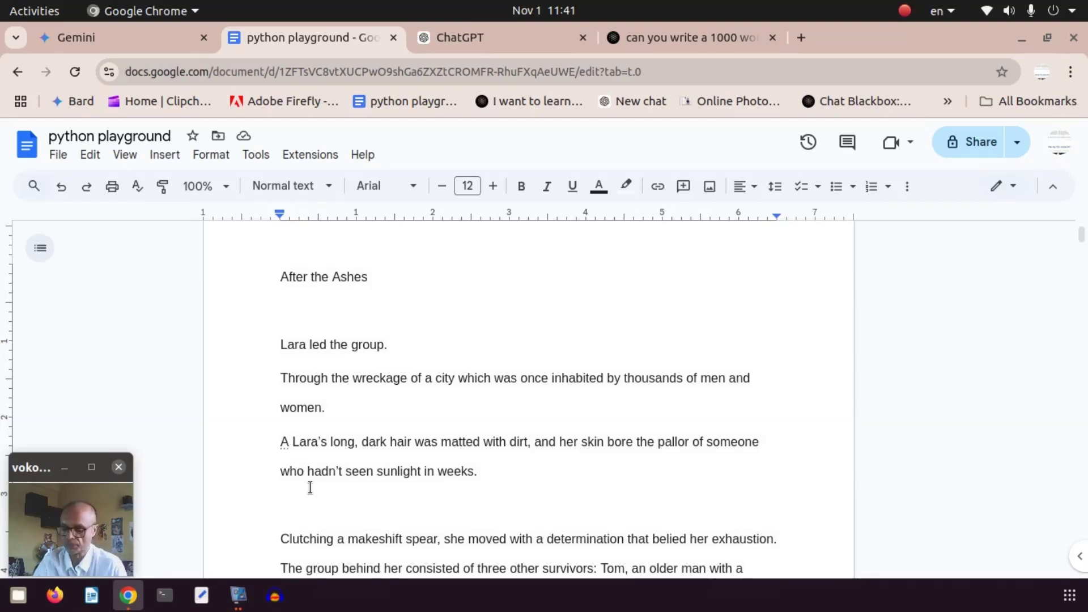
key("ctrl+z")
key("BackSpace")
key("BackSpace")
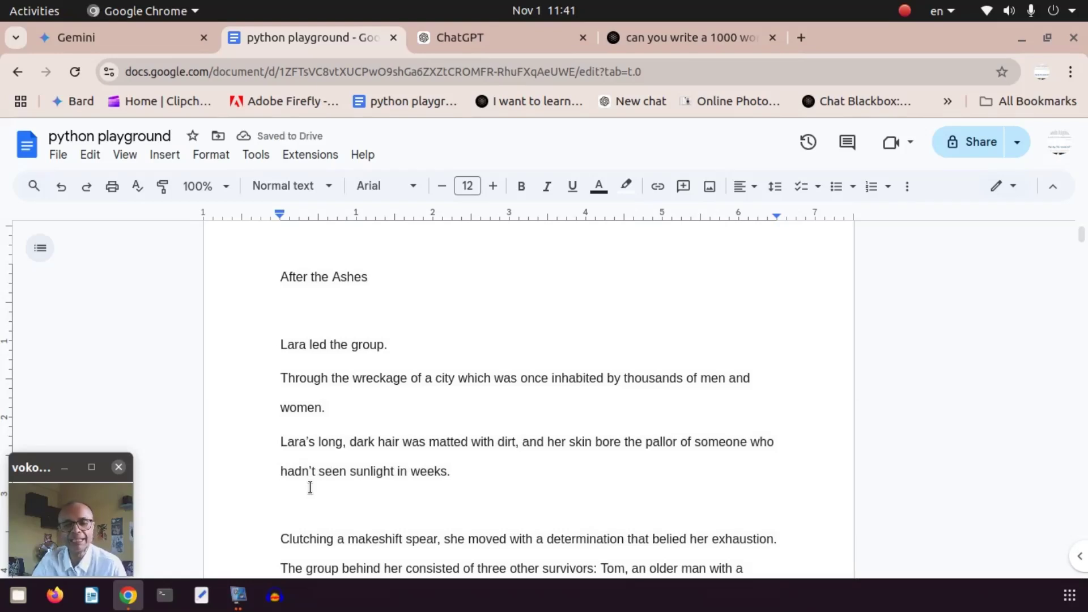
key("Right")
key("Right")
key("Right")
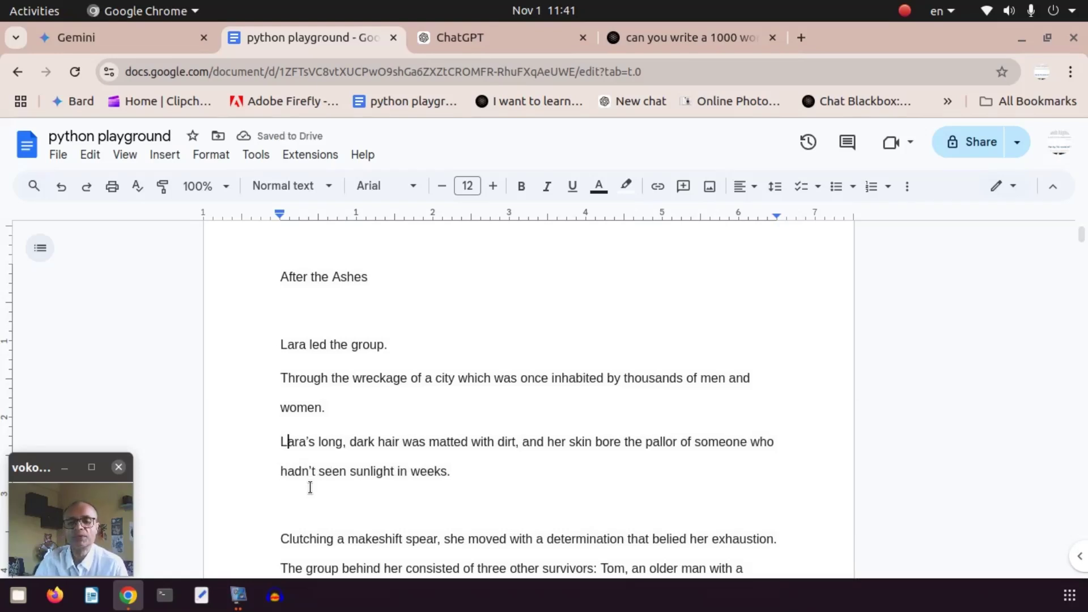
key("Right")
key("Right")
key("Right")
key("Right")
key("Right")
key("Right")
key("Right")
key("Right")
key("Right")
key("Right")
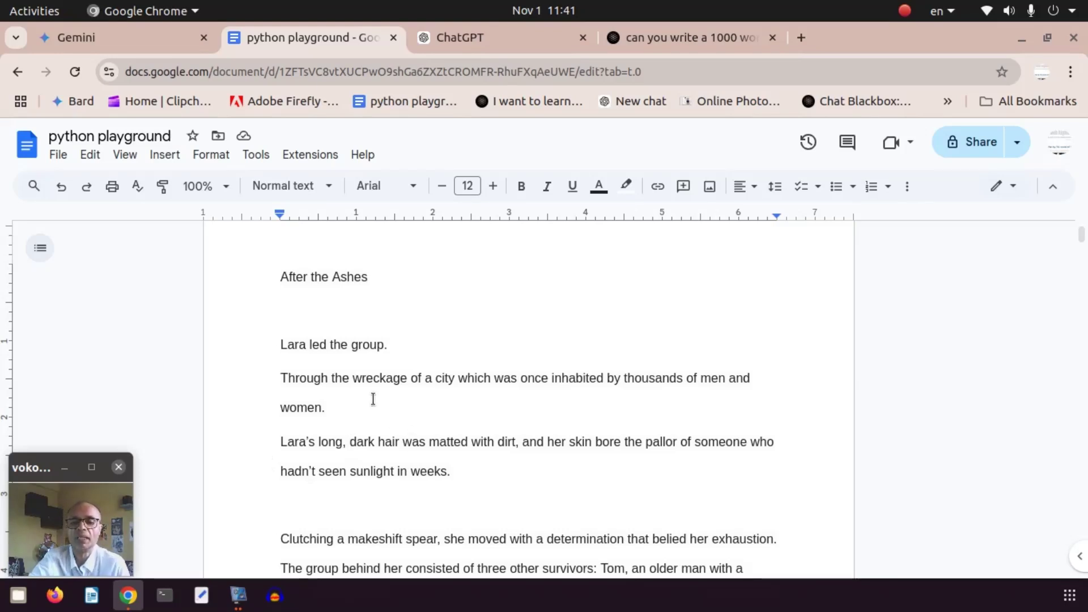
Replace "the" with "a" before "wreckage" in the second sentence, leaving a single space before "of"
left_click(351, 377)
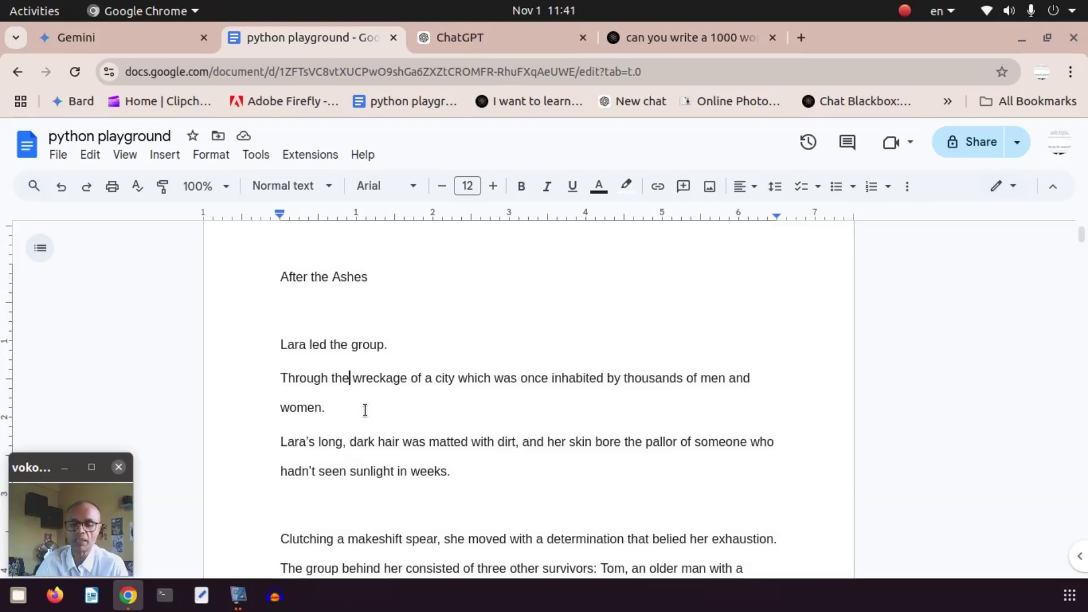
key("BackSpace")
key("BackSpace")
key("BackSpace")
type("a")
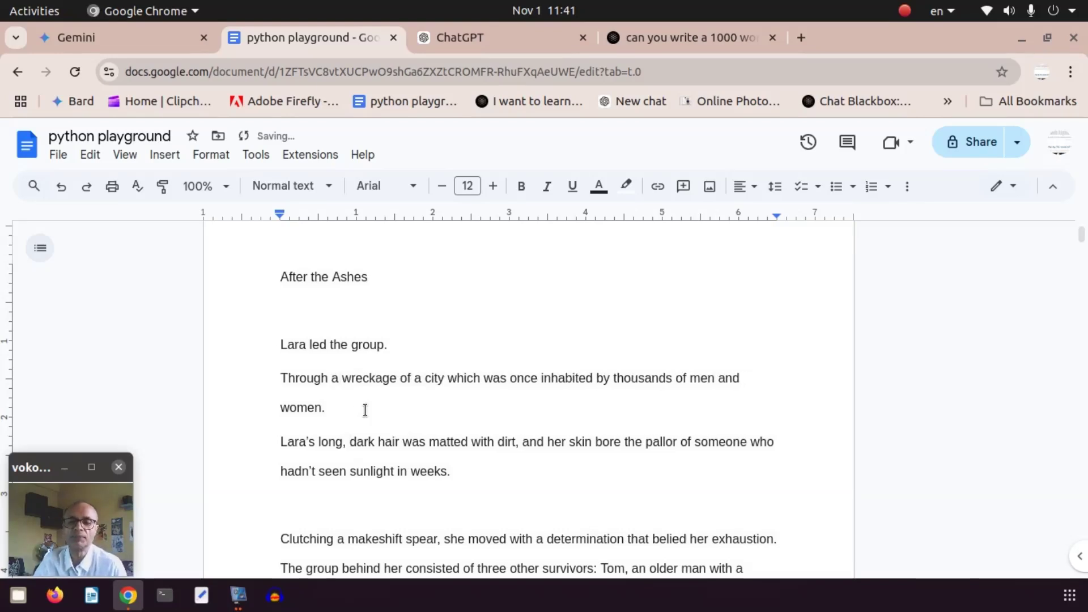
left_click(355, 409)
left_click(396, 378)
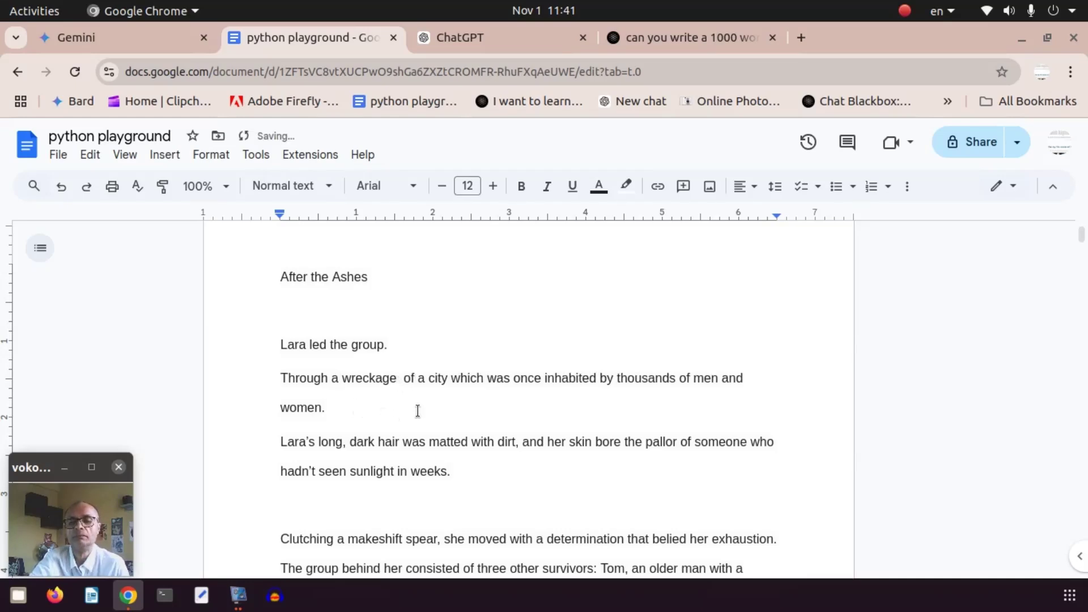
key("BackSpace")
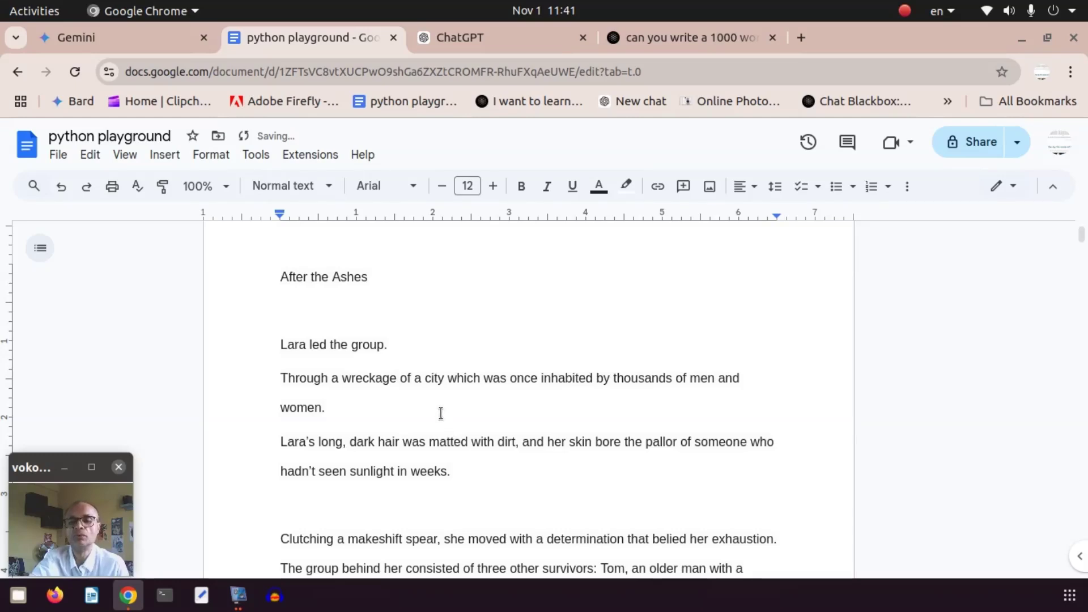
Replace "a" with "the" before "city" in the sentence beginning "Through a wreckage"
left_click(432, 403)
left_click(423, 378)
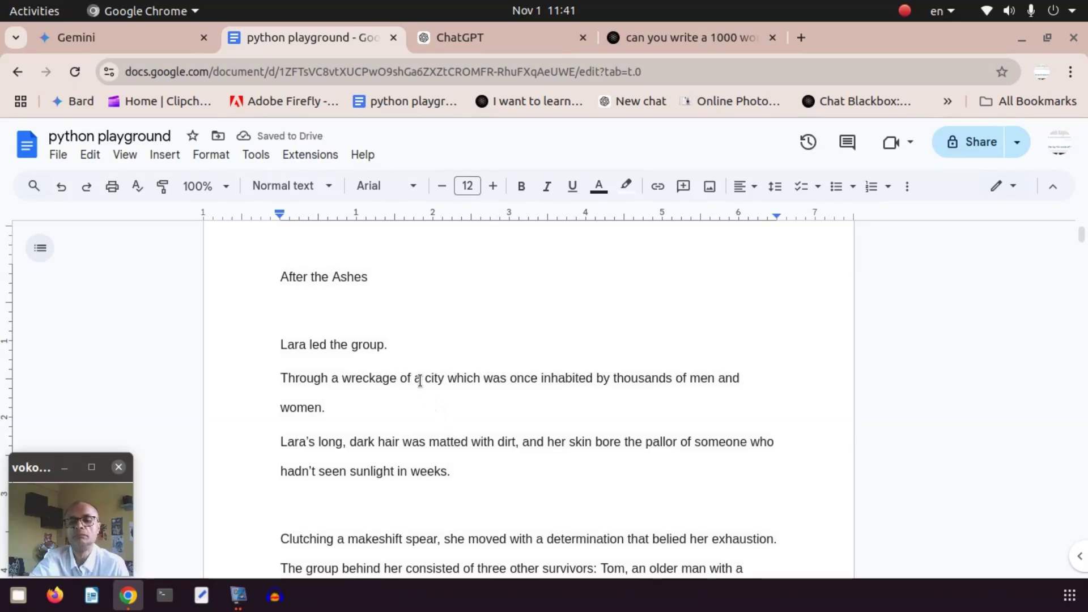
key("BackSpace")
type("the")
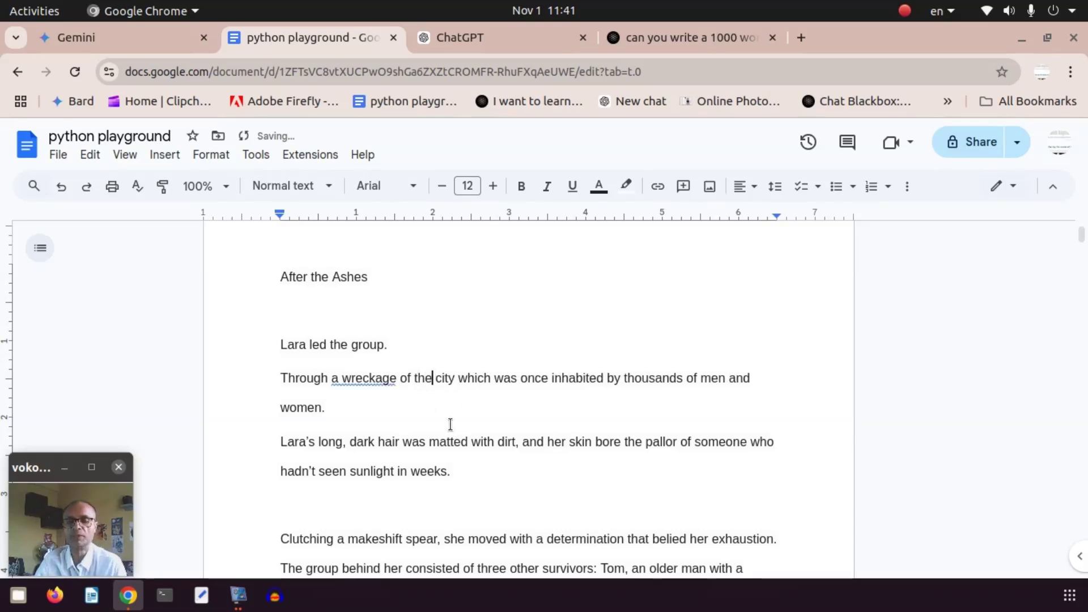
key("BackSpace")
key("BackSpace")
key("BackSpace")
type("a")
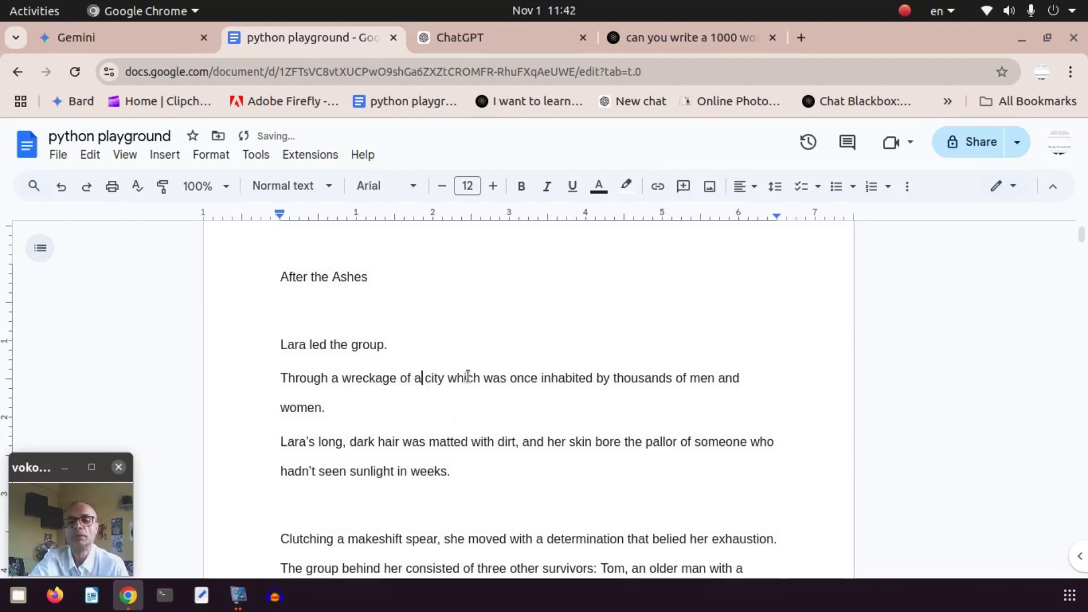
key("BackSpace")
type("the")
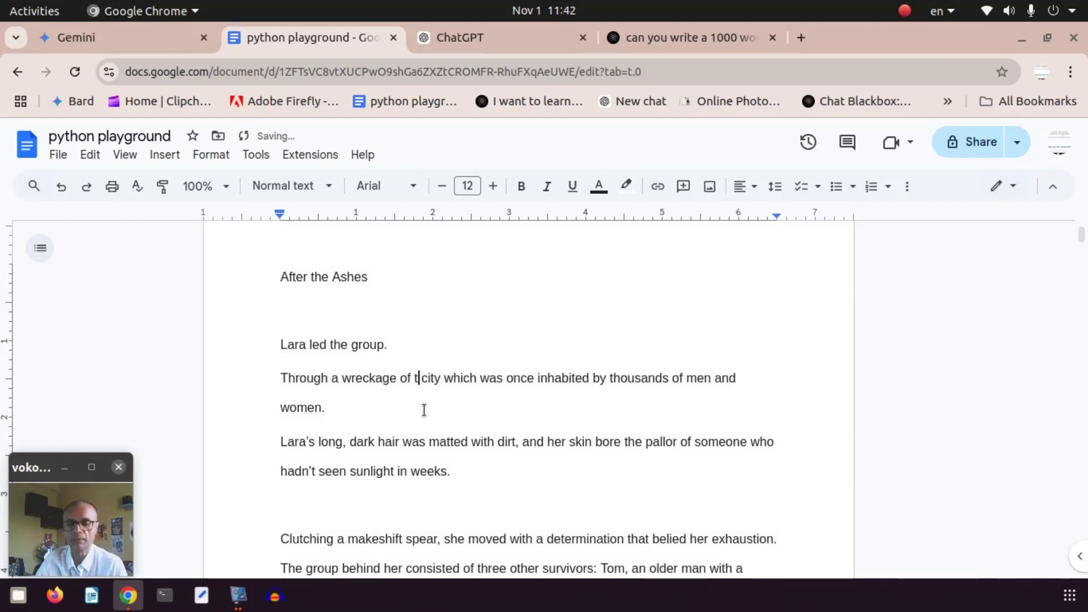
Replace "a" with "the" before "wreckage" in the second sentence
left_click(383, 378)
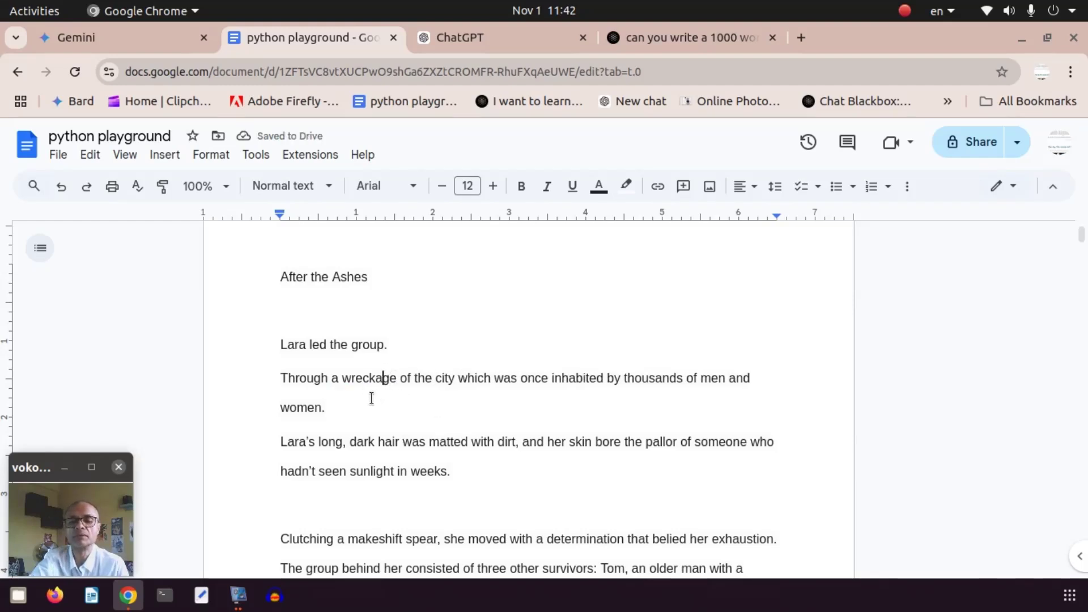
left_click(398, 379)
left_click(343, 414)
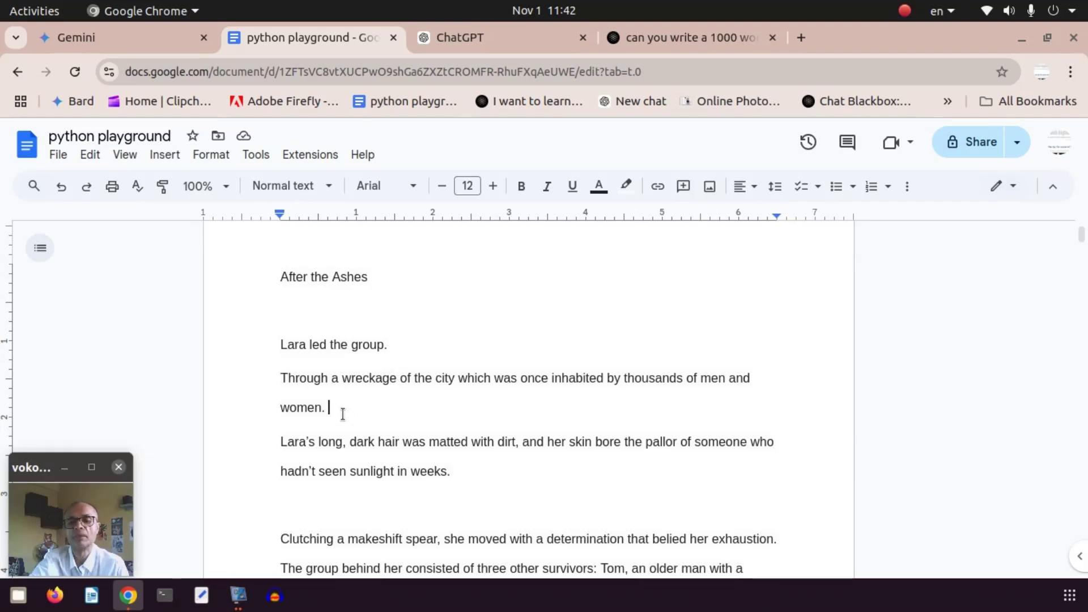
left_click(487, 470)
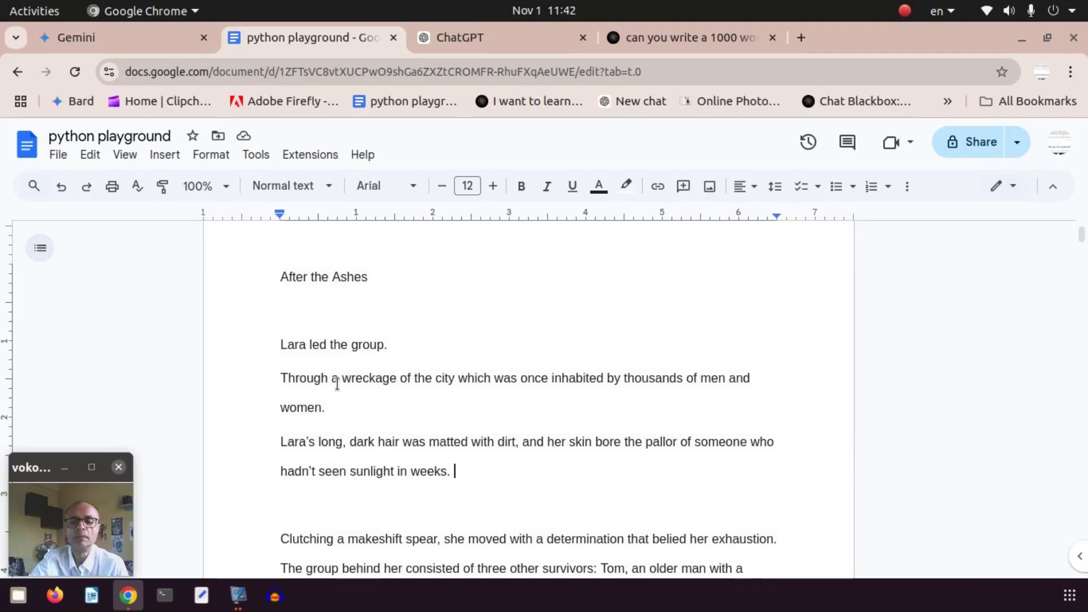
key("BackSpace")
type("the")
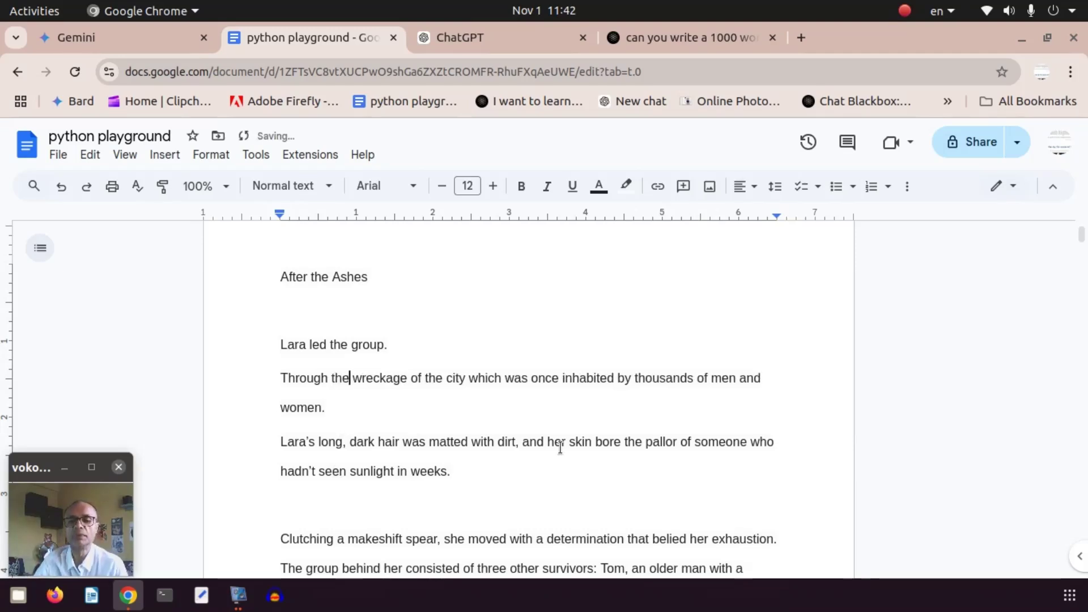
Replace "the" with "a" before "city" in the sentence beginning "Through the wreckage"
left_click(440, 391)
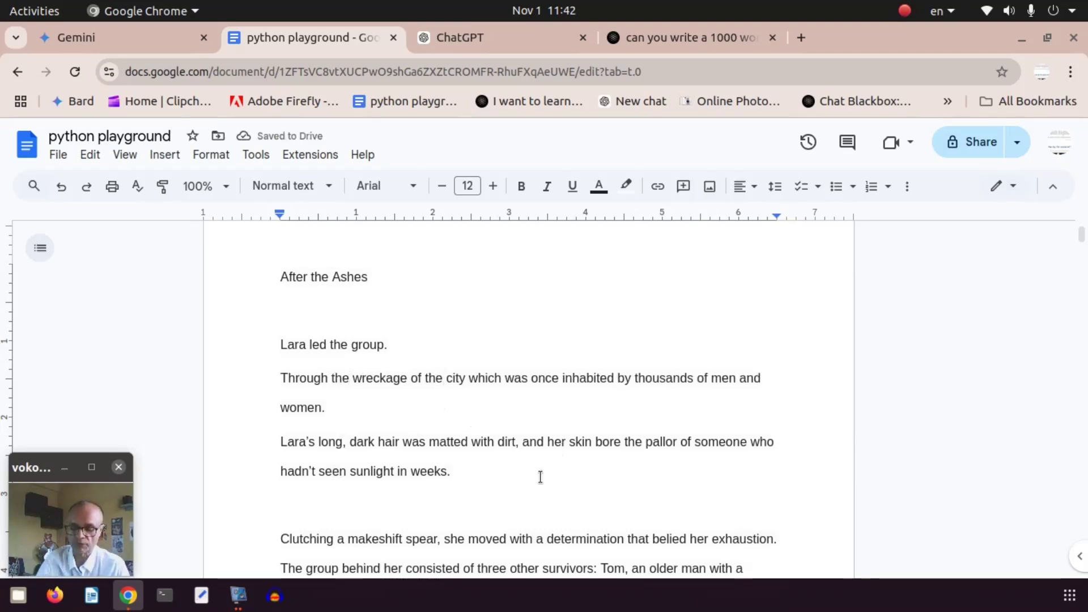
key("BackSpace")
key("BackSpace")
key("BackSpace")
type("a")
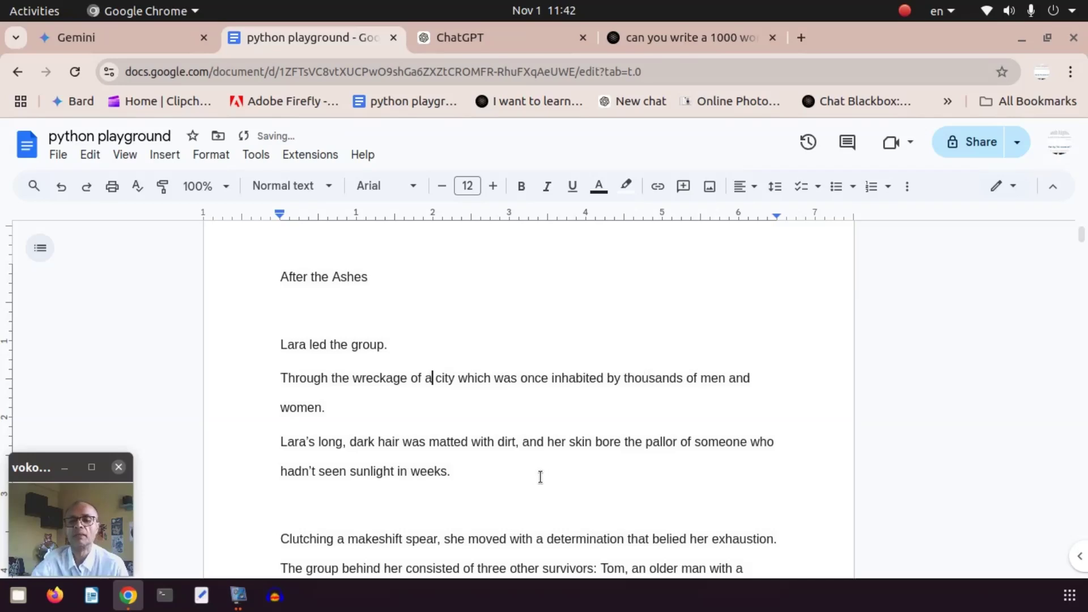
Extend the end of the "Through the wreckage" sentence so it closes with "women like her."
left_click(388, 411)
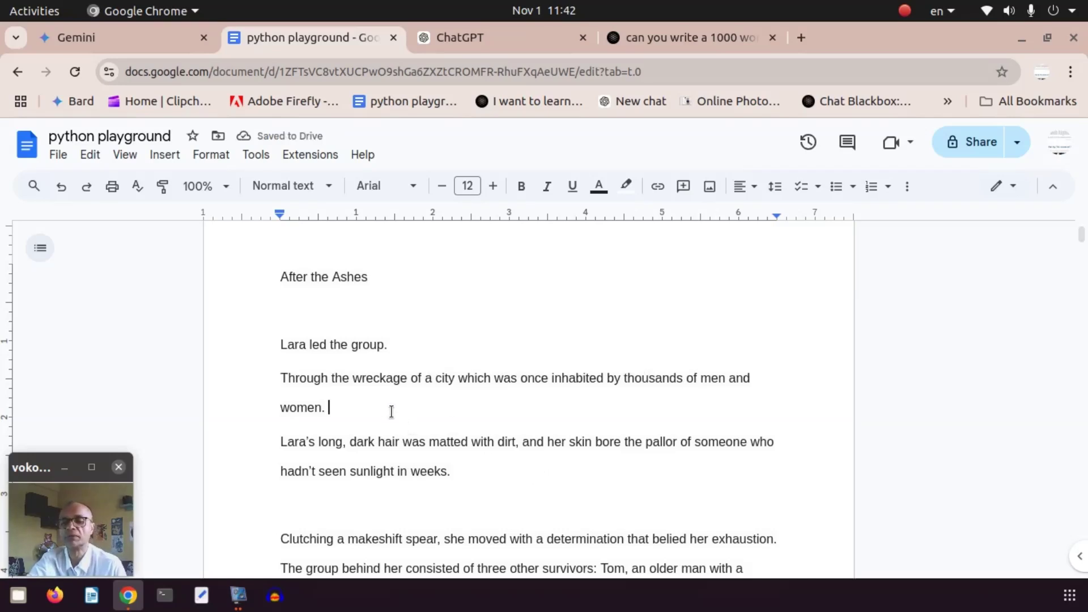
key("BackSpace")
key("BackSpace")
type("like ")
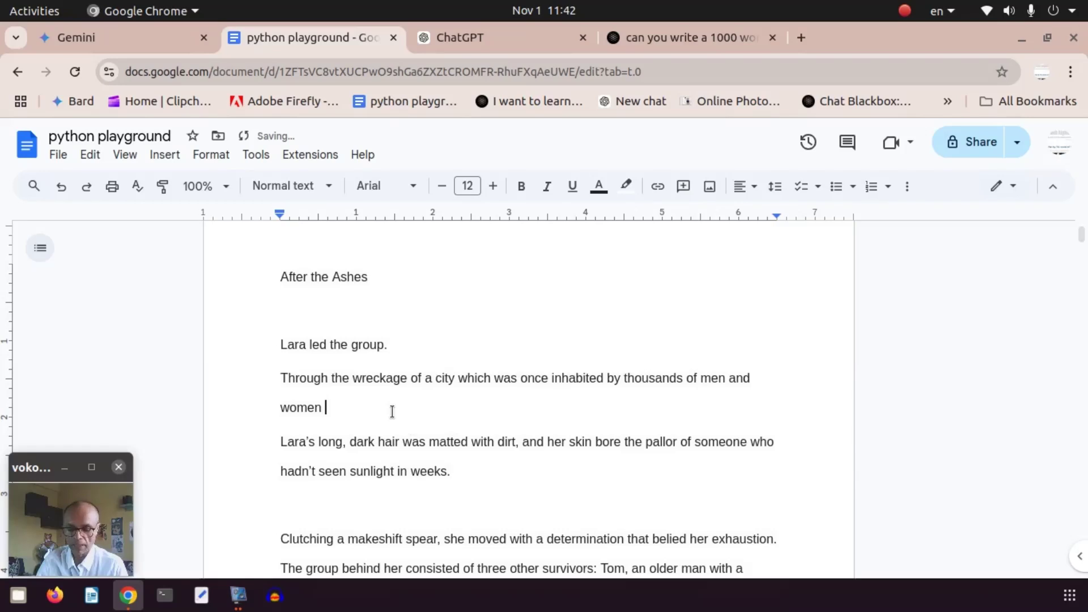
type("her.")
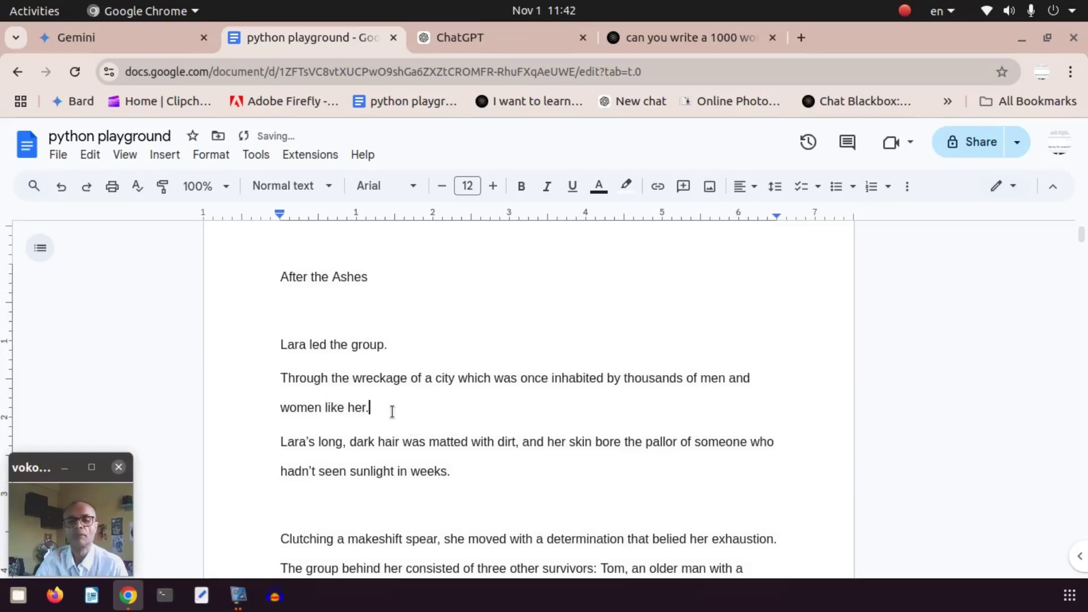
Add a new paragraph below it reading "But no one was there now except this wandering group which was led by Lara."
key("Return")
type("But o")
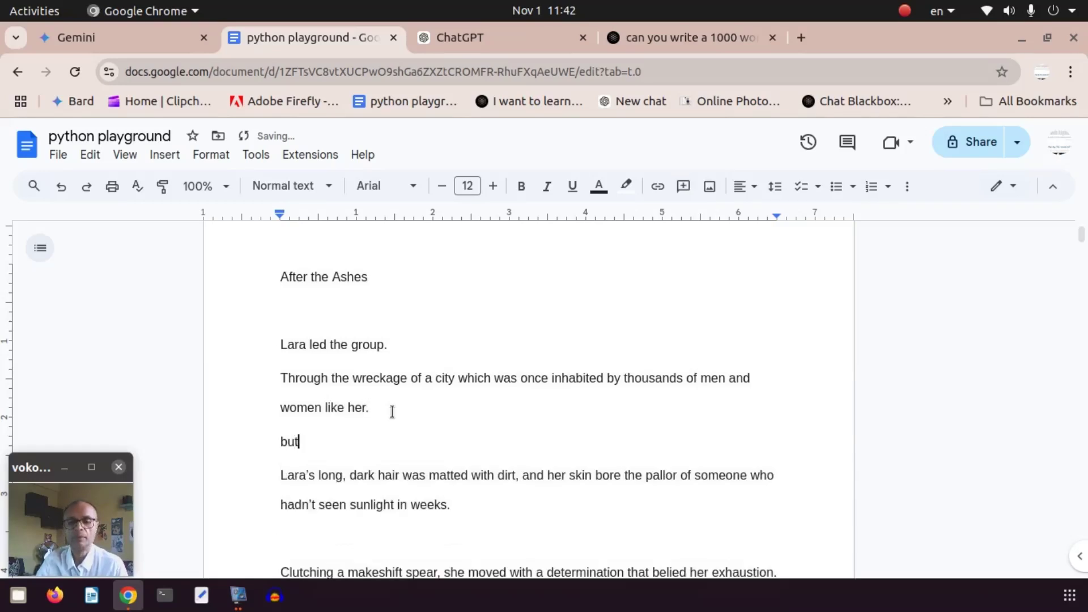
key("BackSpace")
type("no one was ")
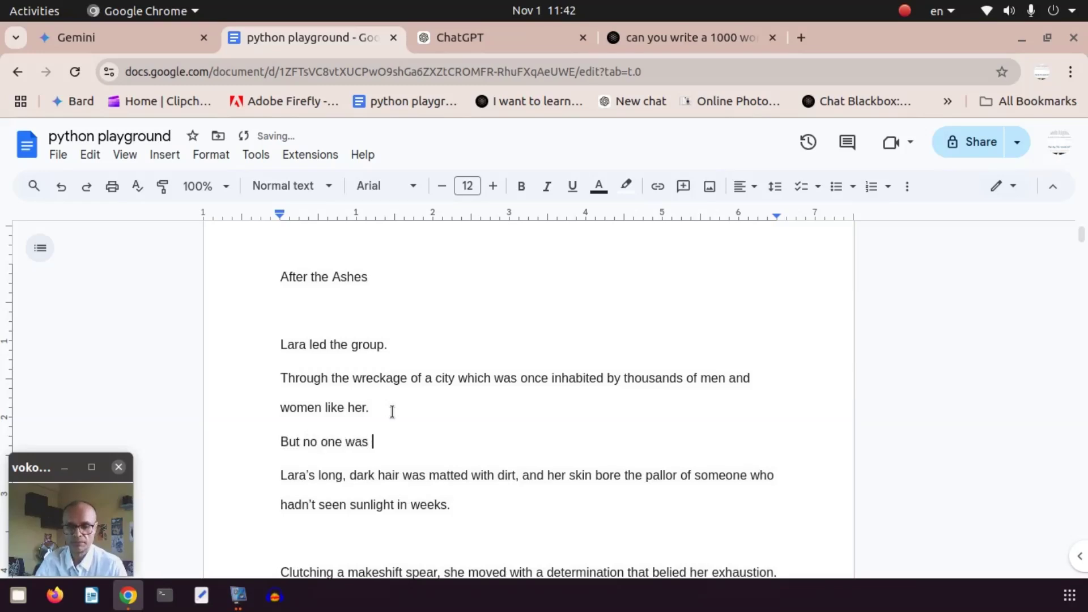
type("there")
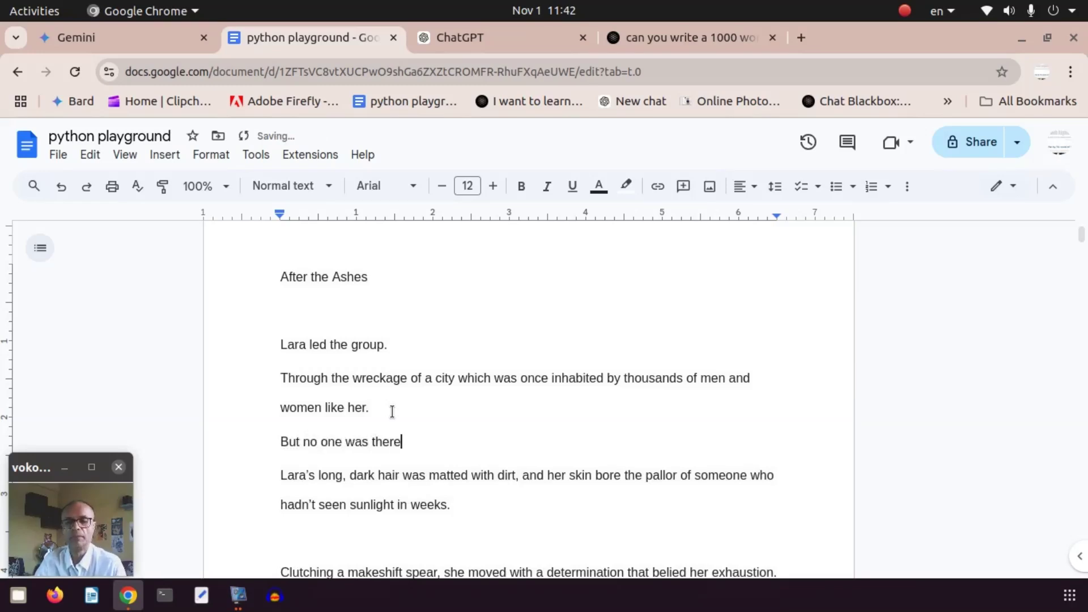
type(" now e")
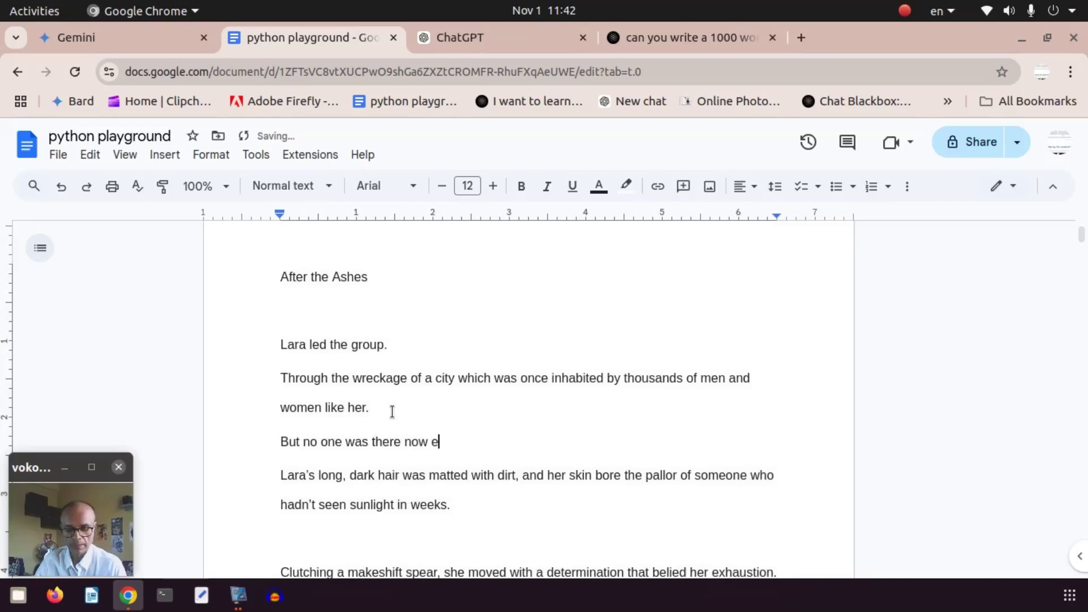
type("xcept this ")
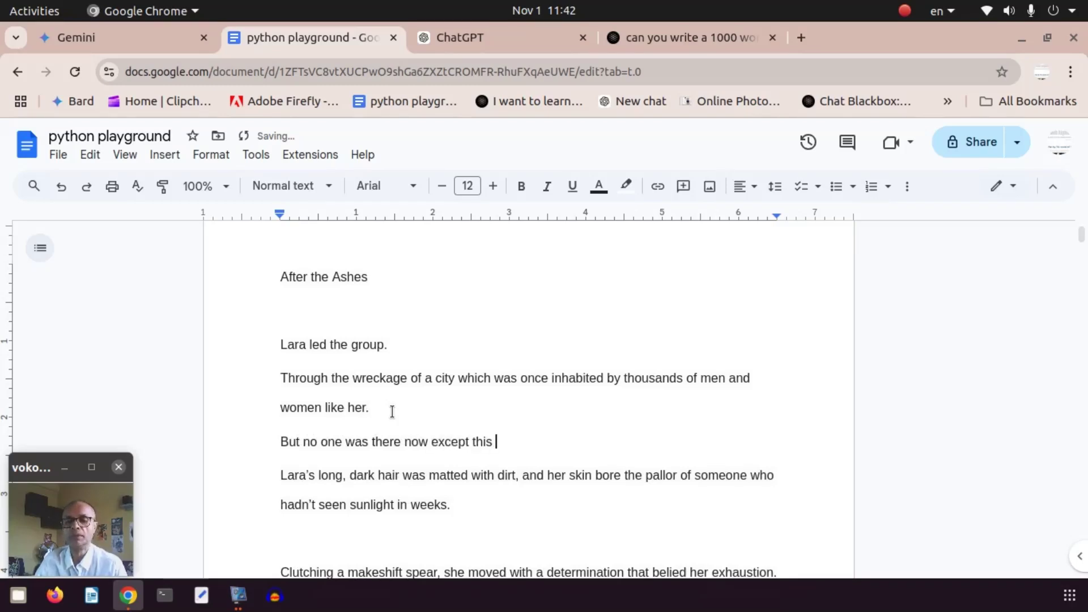
type("wandering ")
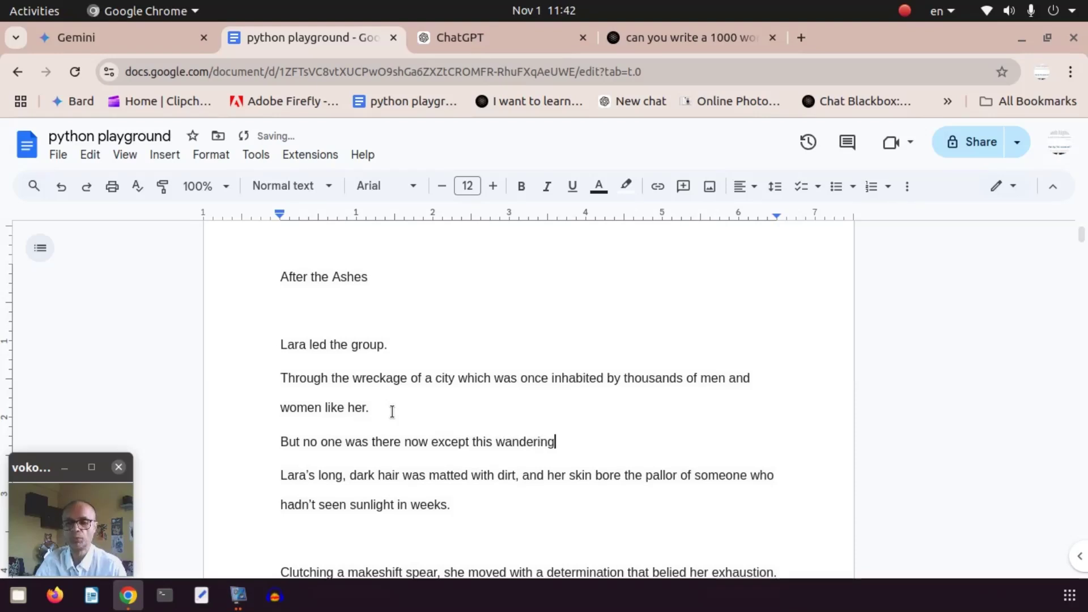
type("gr")
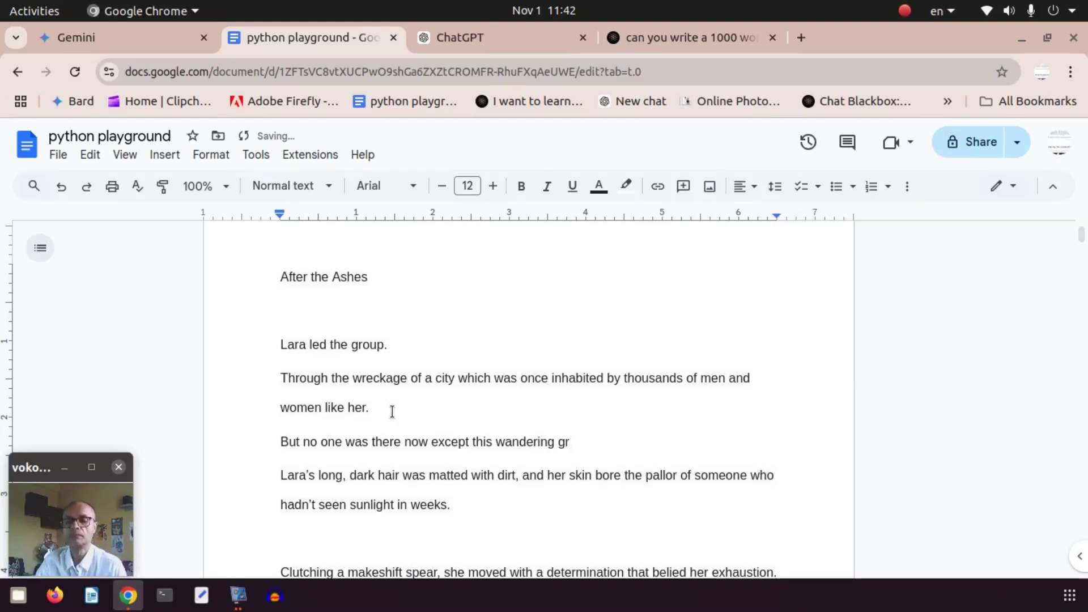
type("oup w")
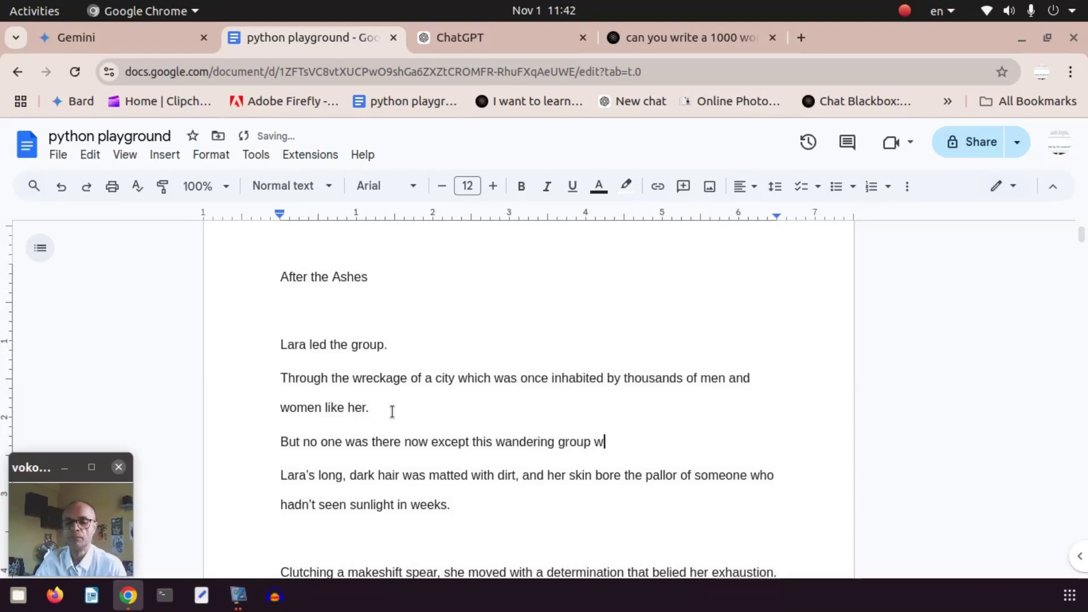
type("hich was")
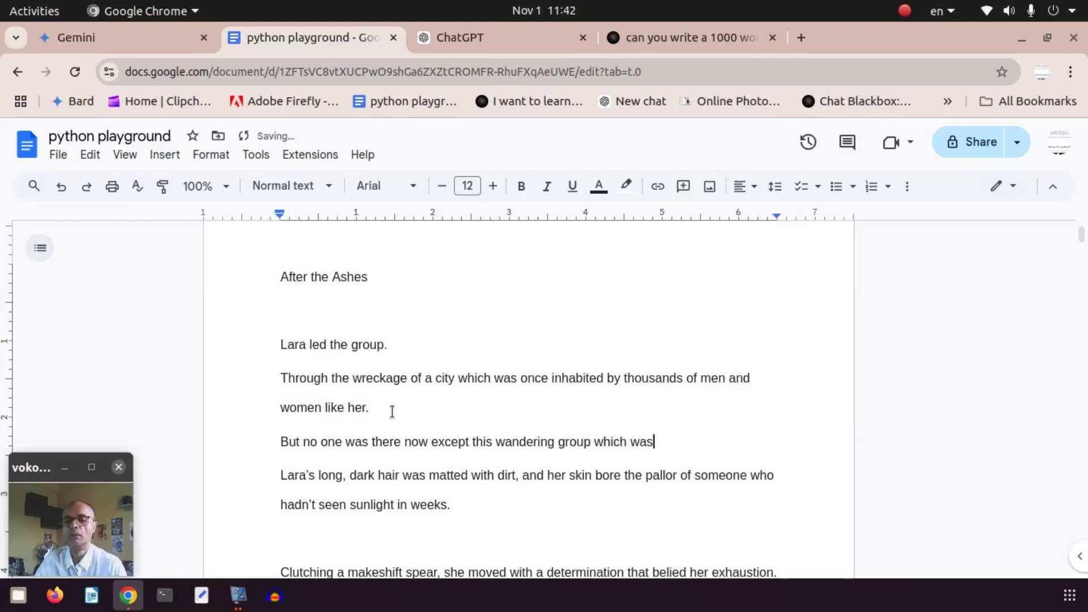
type(" led by Lara")
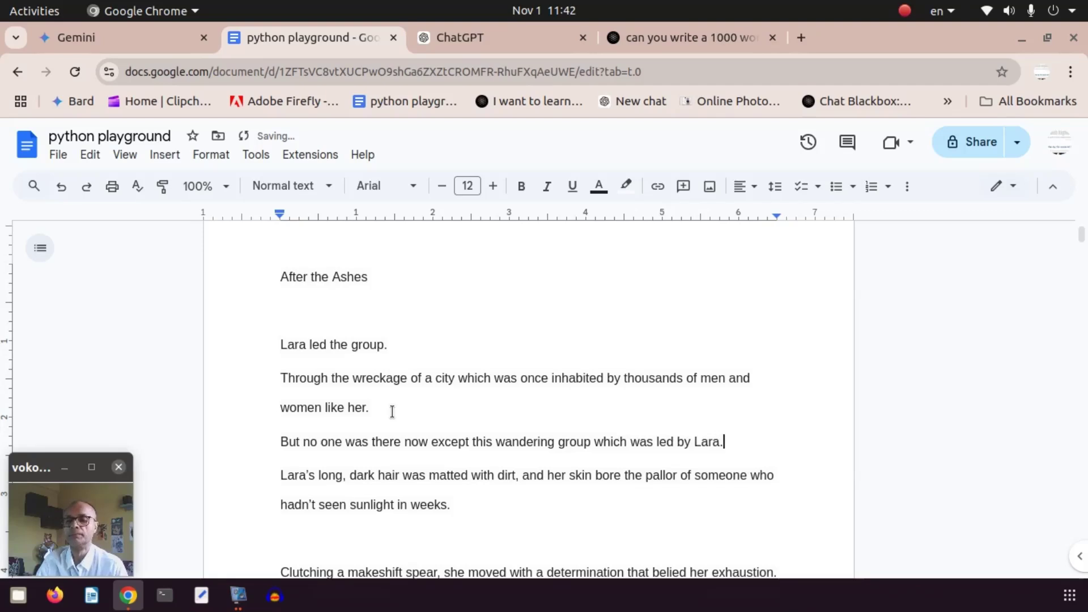
type(".")
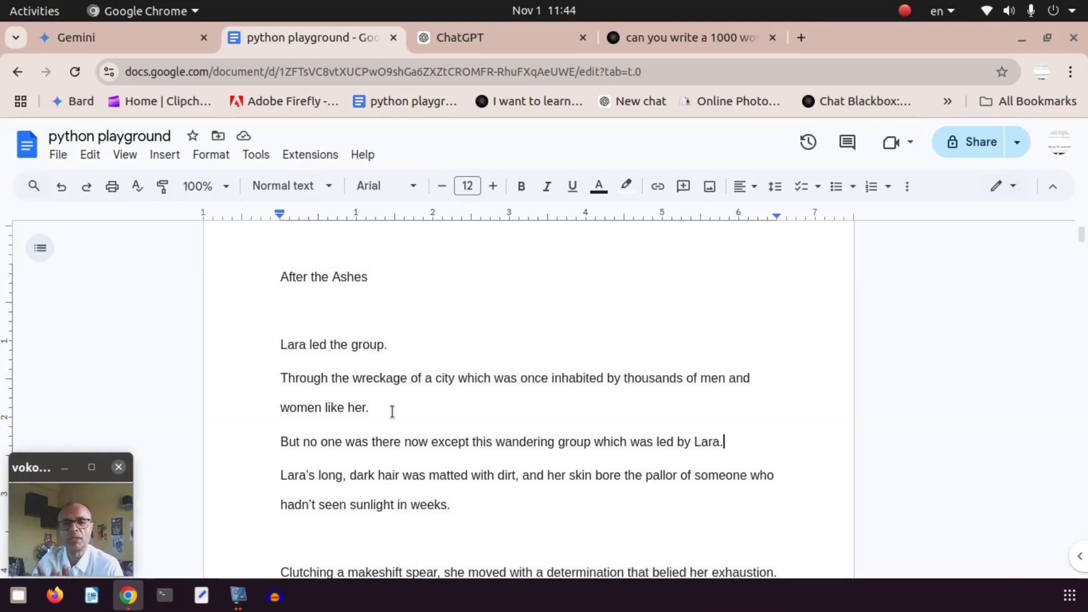
Review the original 1000-word story prompt at the start of the ChatGPT conversation, highlight it, and return to the story document
left_click(144, 33)
left_click(471, 40)
left_click(695, 37)
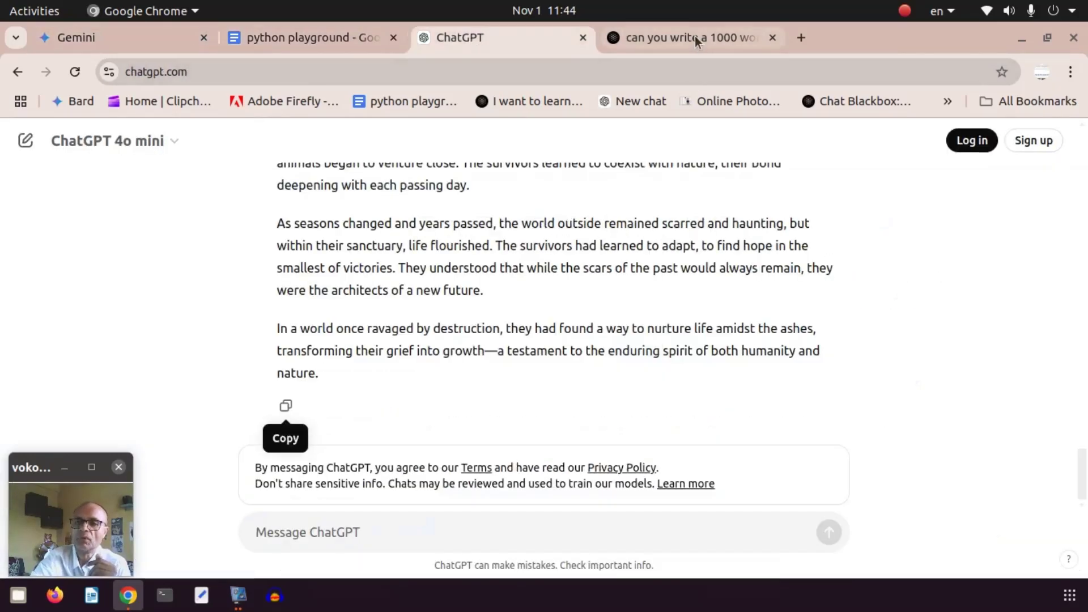
left_click(328, 43)
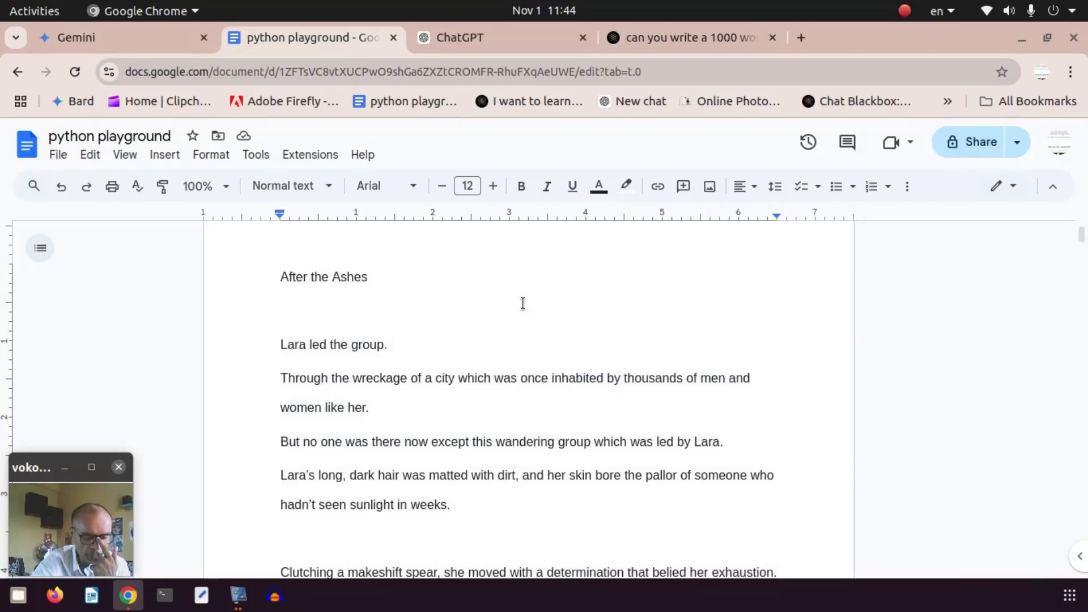
left_click(501, 42)
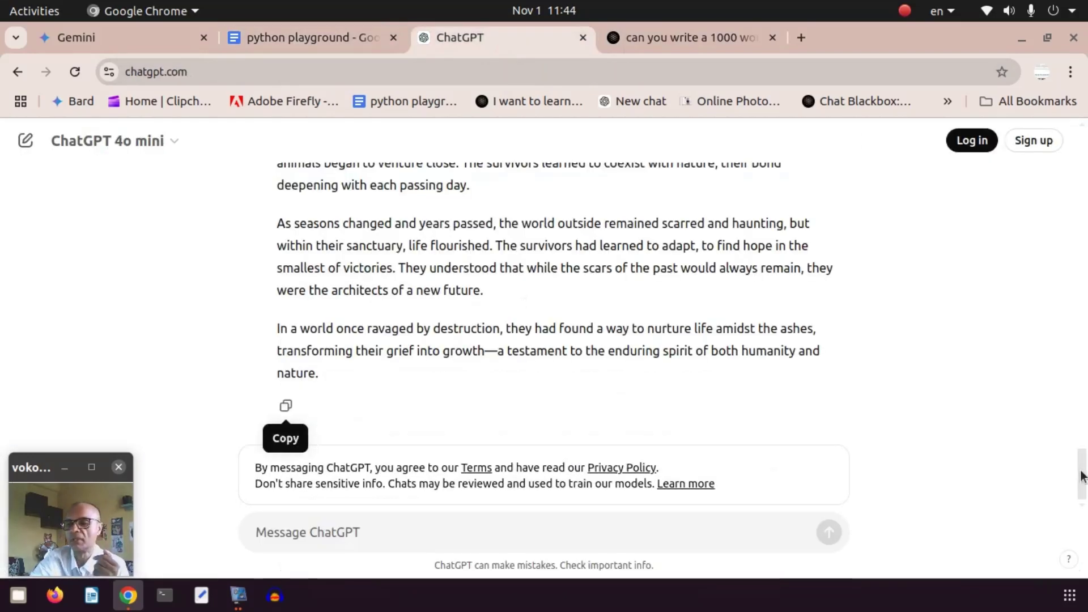
left_click_drag(1081, 474, 1083, 135)
left_click_drag(514, 258, 426, 216)
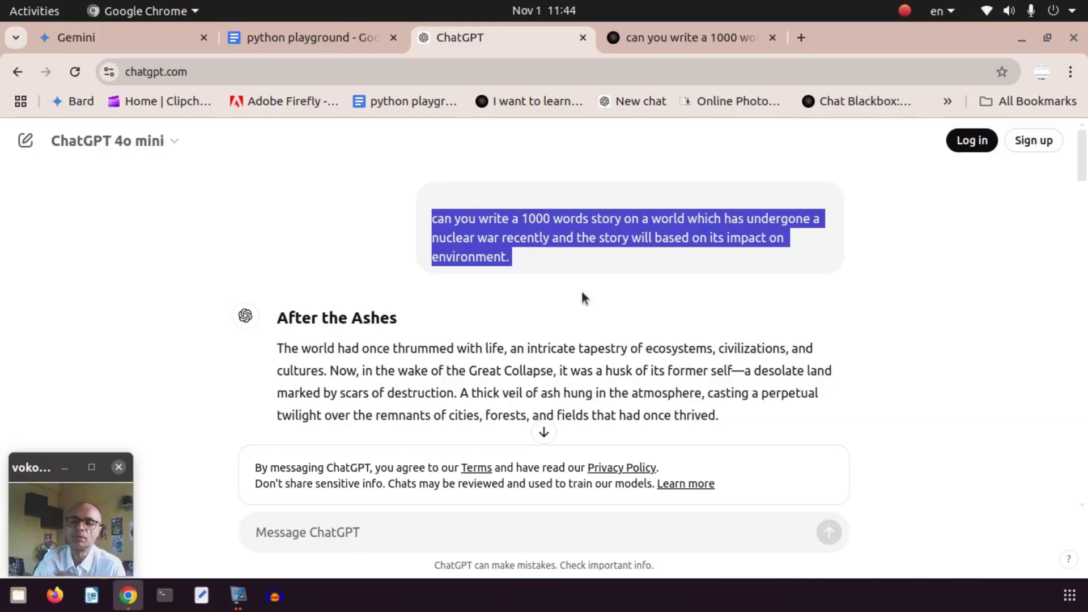
left_click(315, 38)
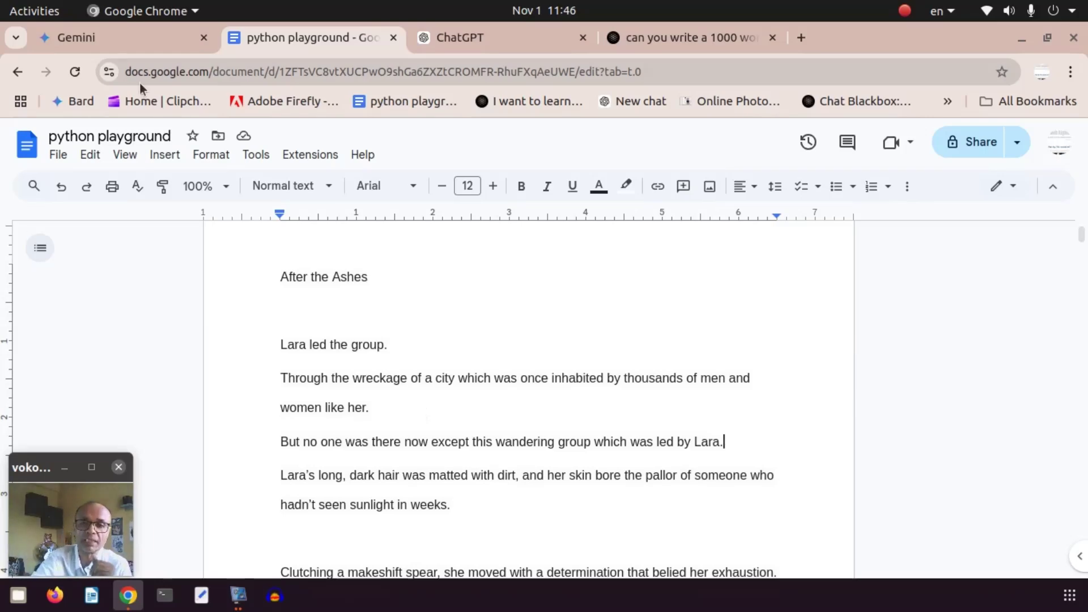
Switch to Gemini and ask in a new chat "I want to learn the basic of English grammar. Can you help me?"
left_click(113, 38)
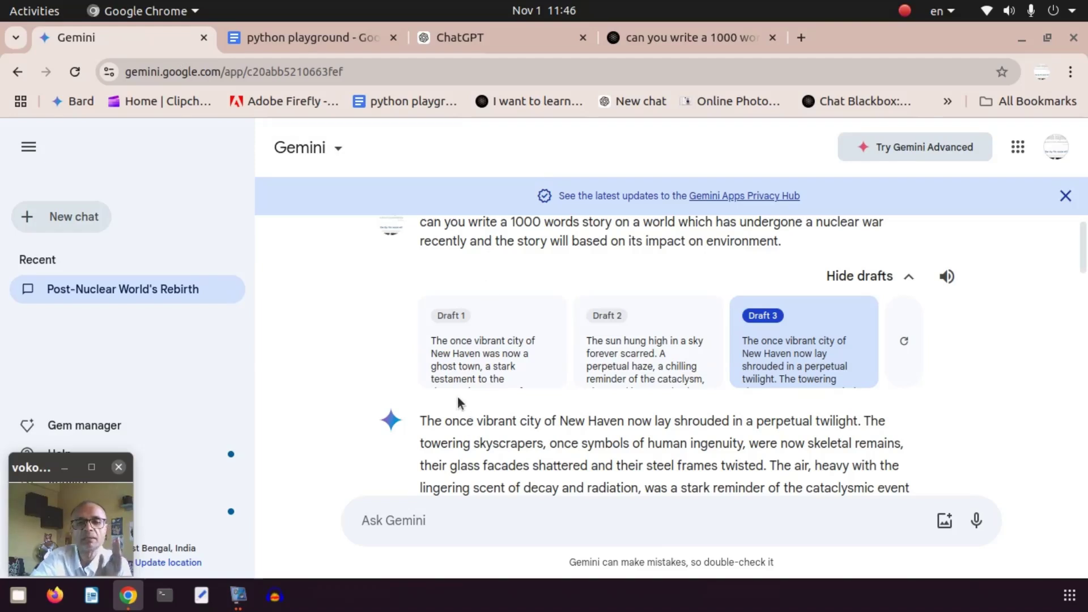
left_click(57, 216)
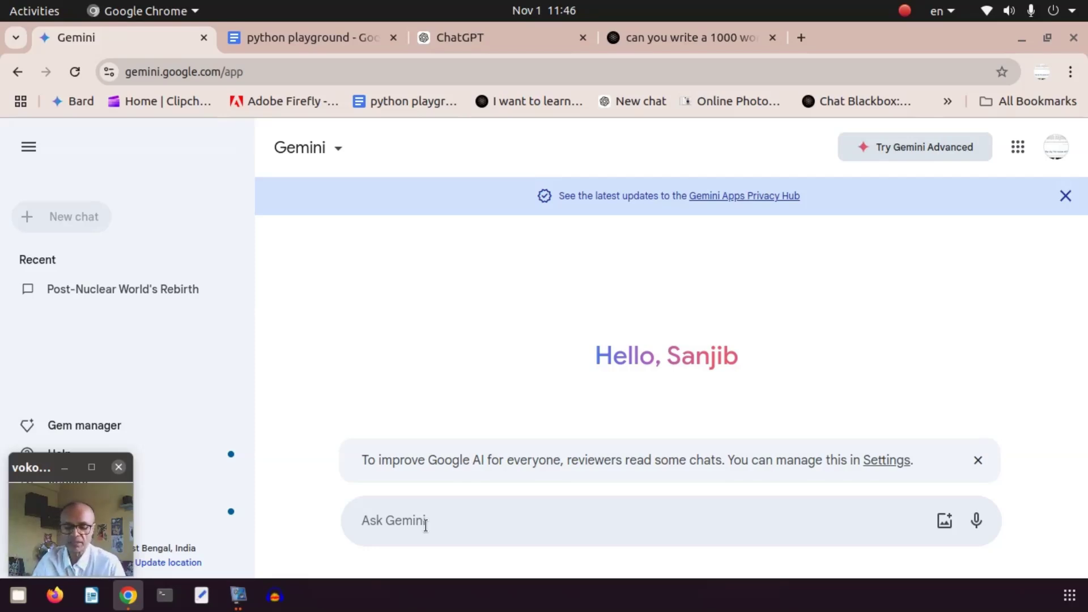
type("I w")
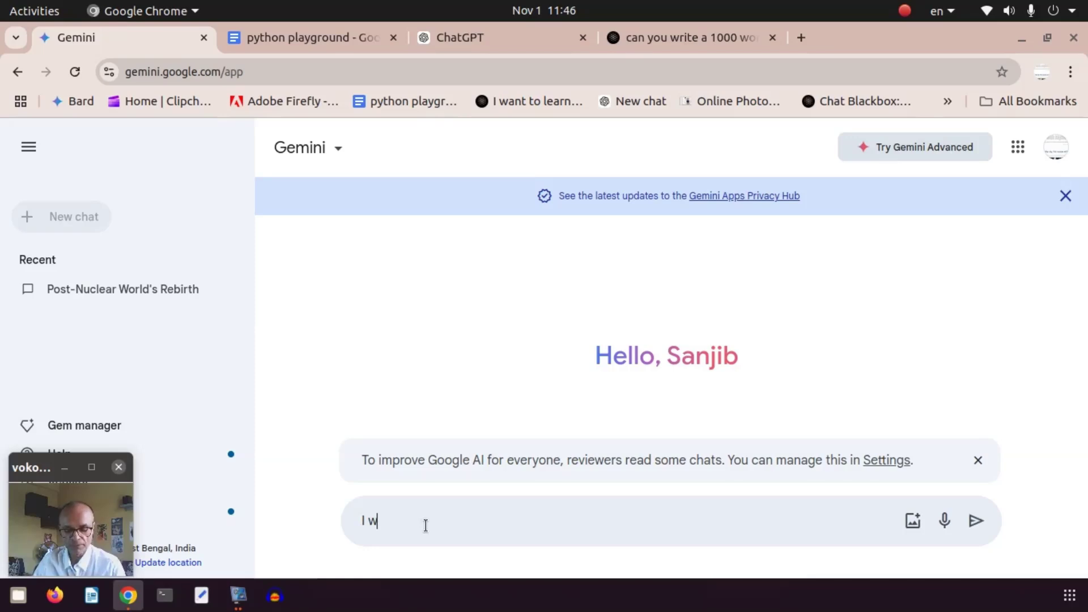
type("ant to le")
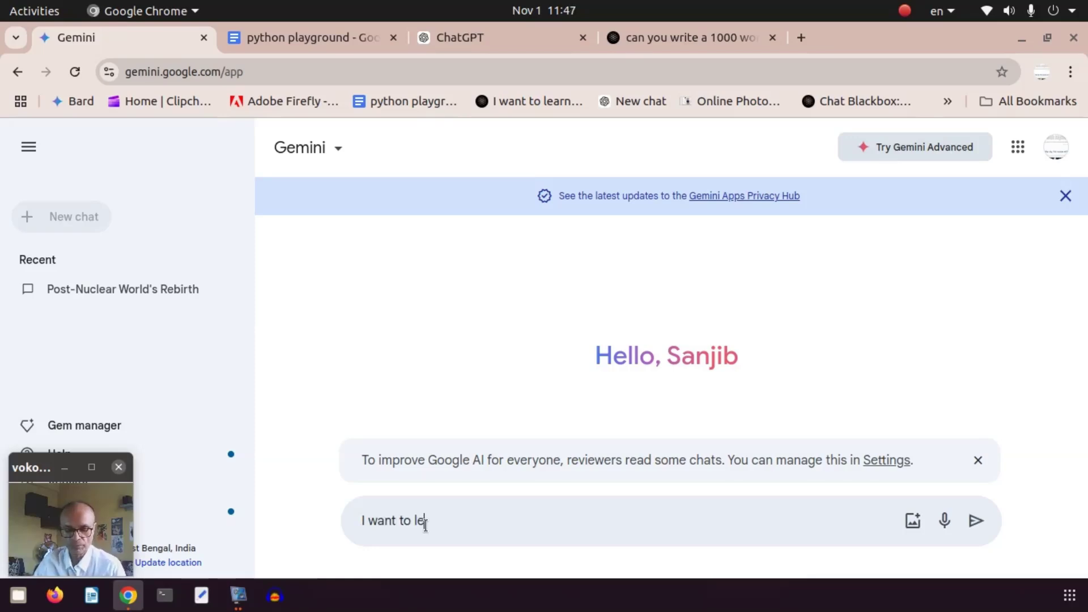
type("arn the b")
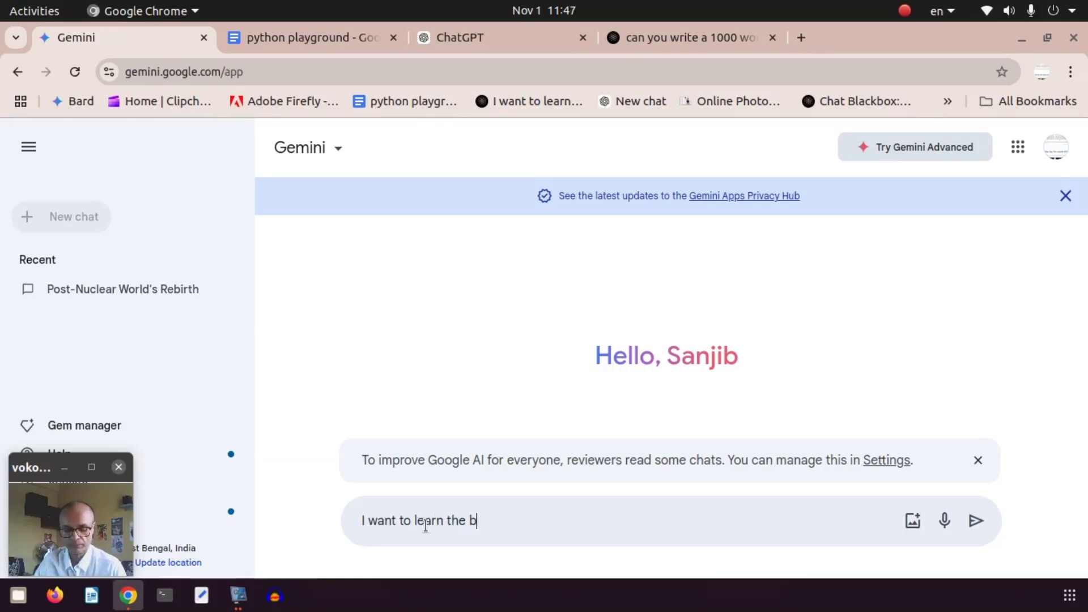
type("asic of ")
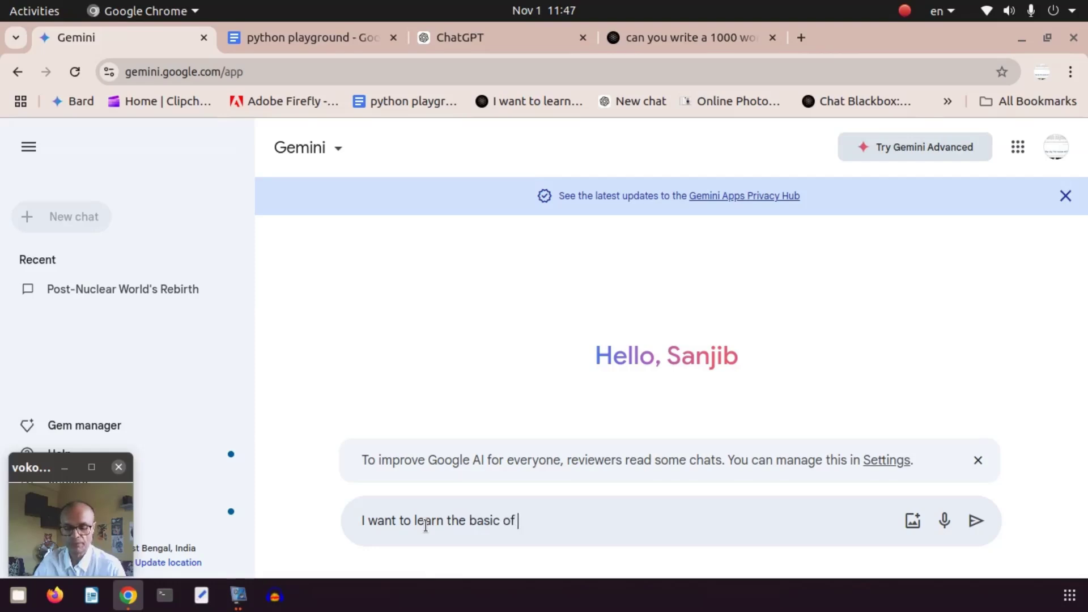
type("Englis")
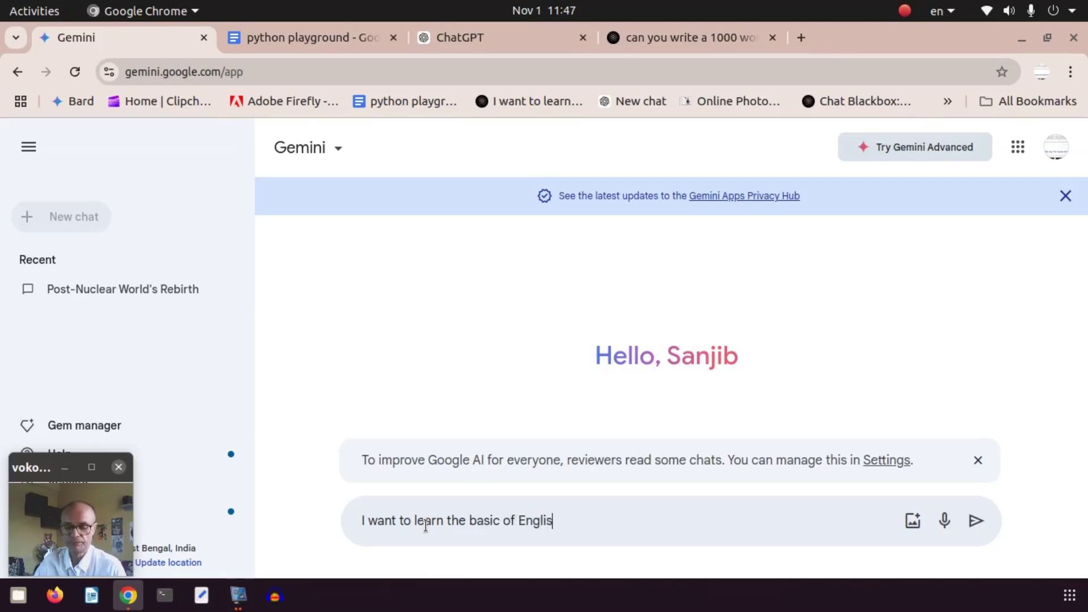
type("h grammar")
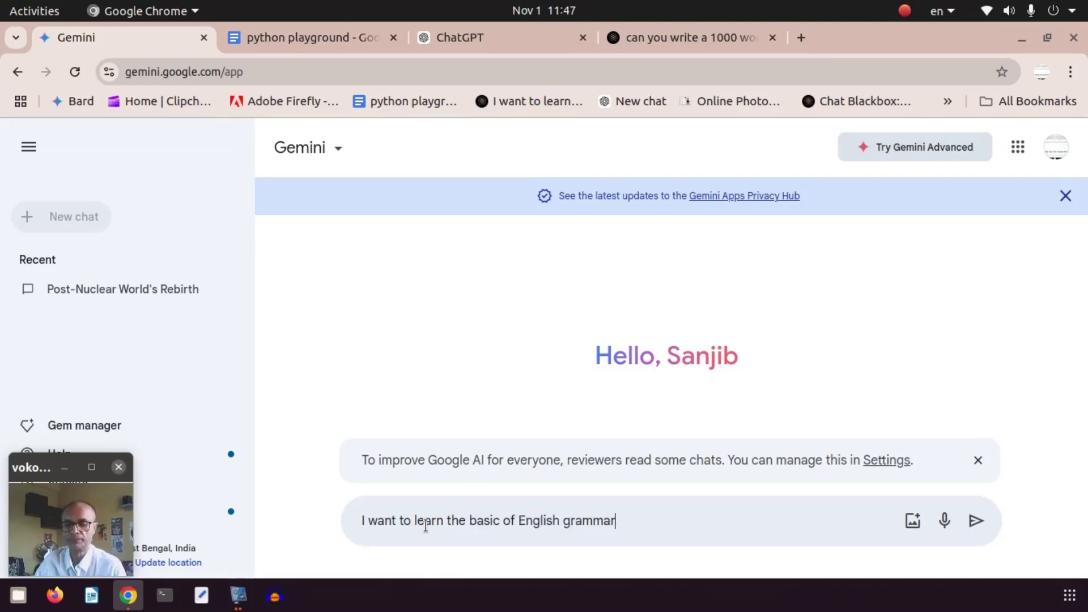
type(". Can")
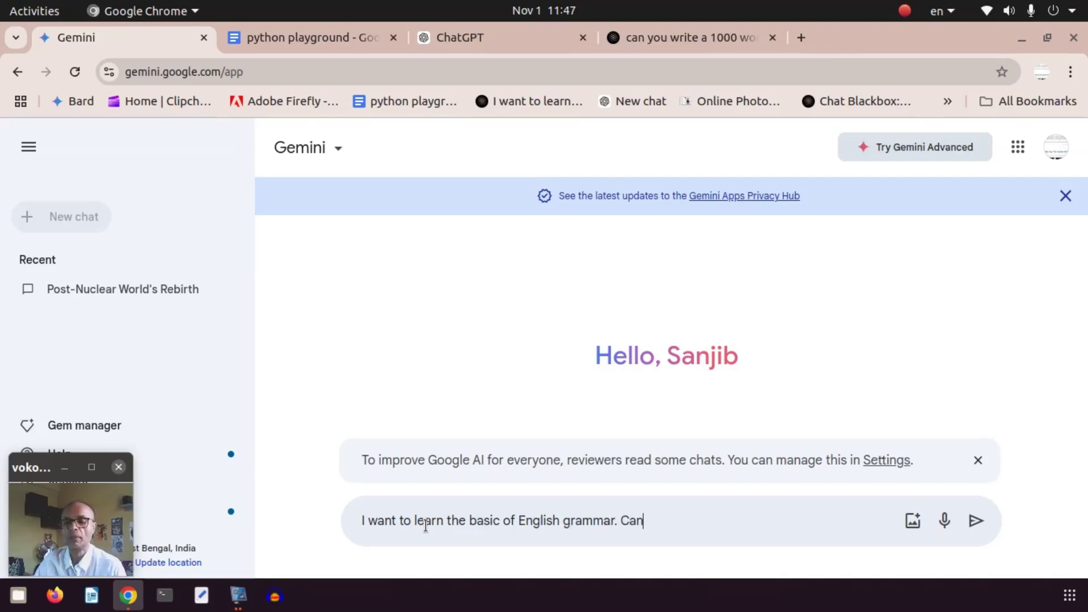
type(" you help me?")
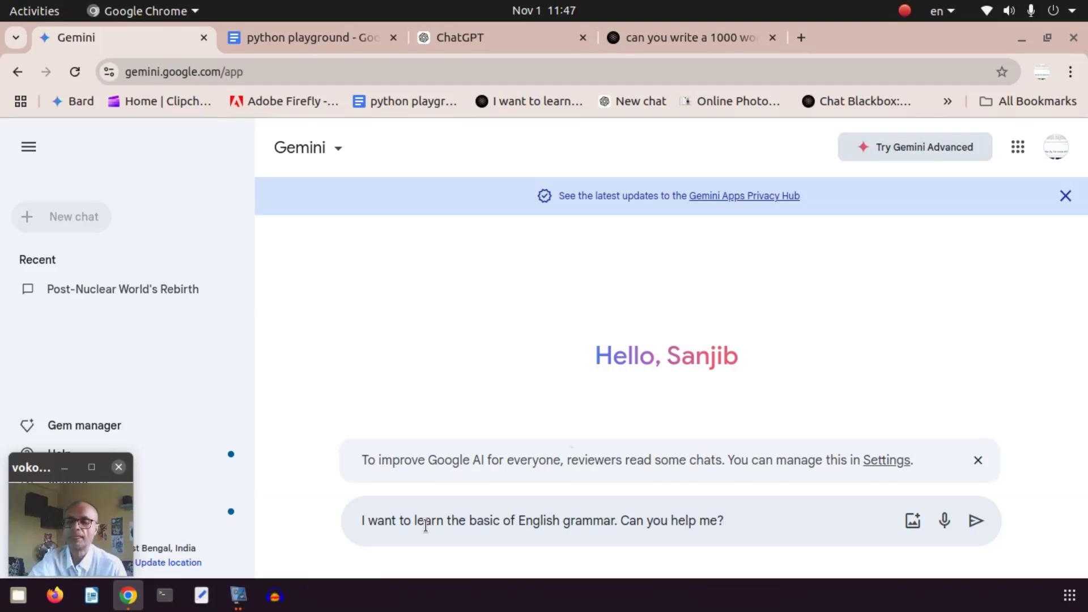
left_click(973, 518)
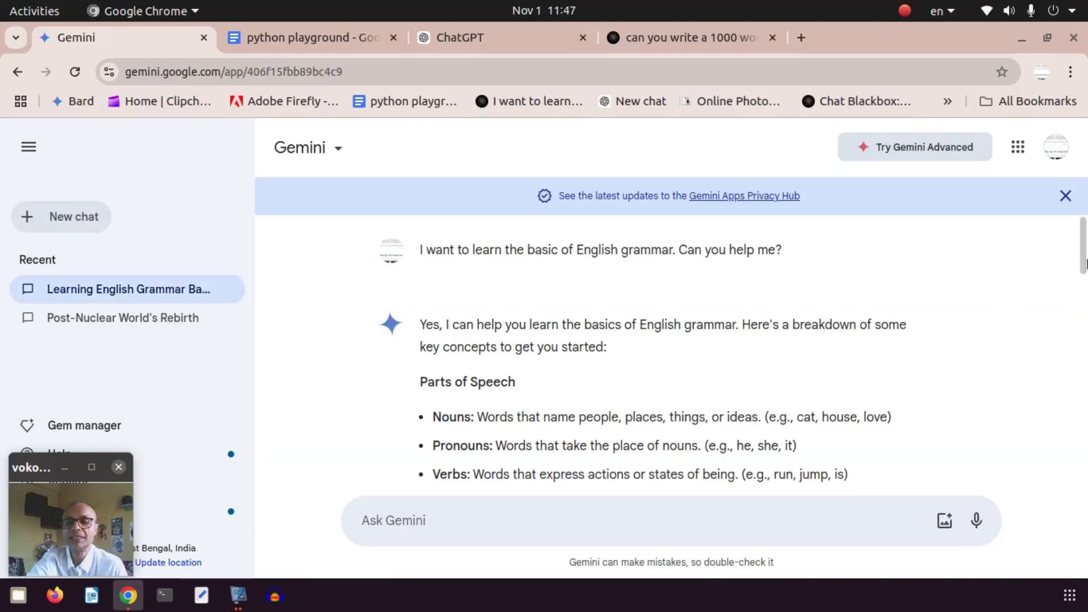
Read Gemini's grammar answer from the parts of speech to the verb tenses, checking the story document in between
scroll(1085, 269, "down", 2)
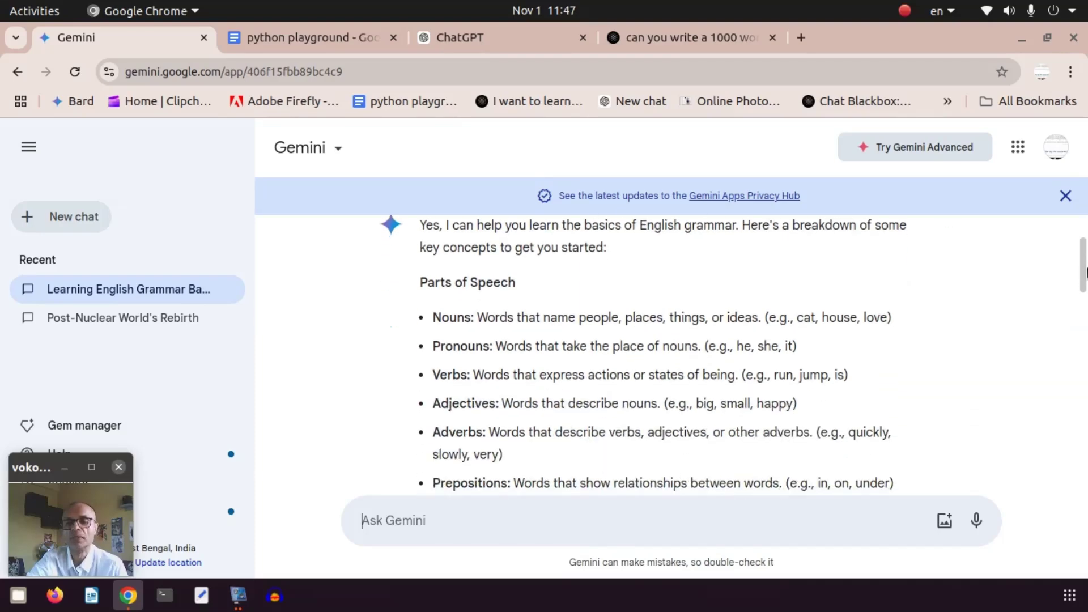
left_click_drag(1085, 272, 1085, 372)
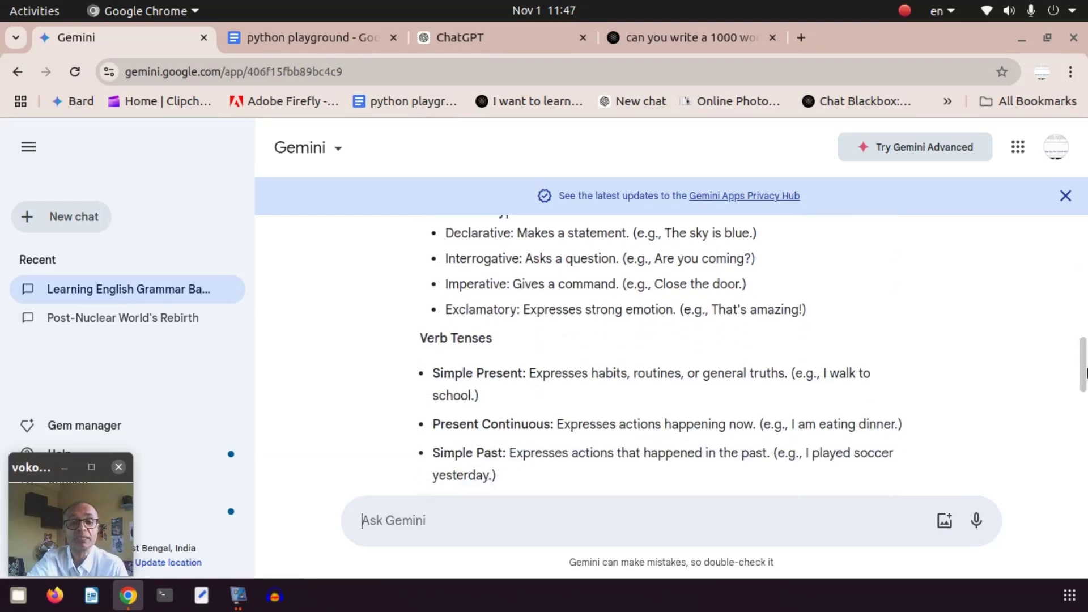
left_click(348, 37)
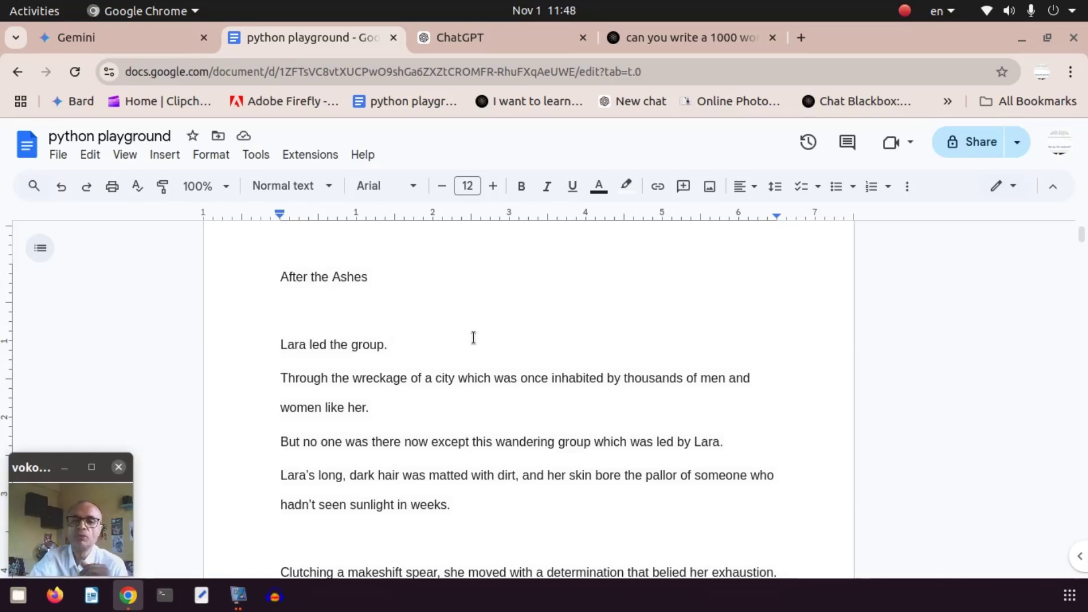
left_click(117, 35)
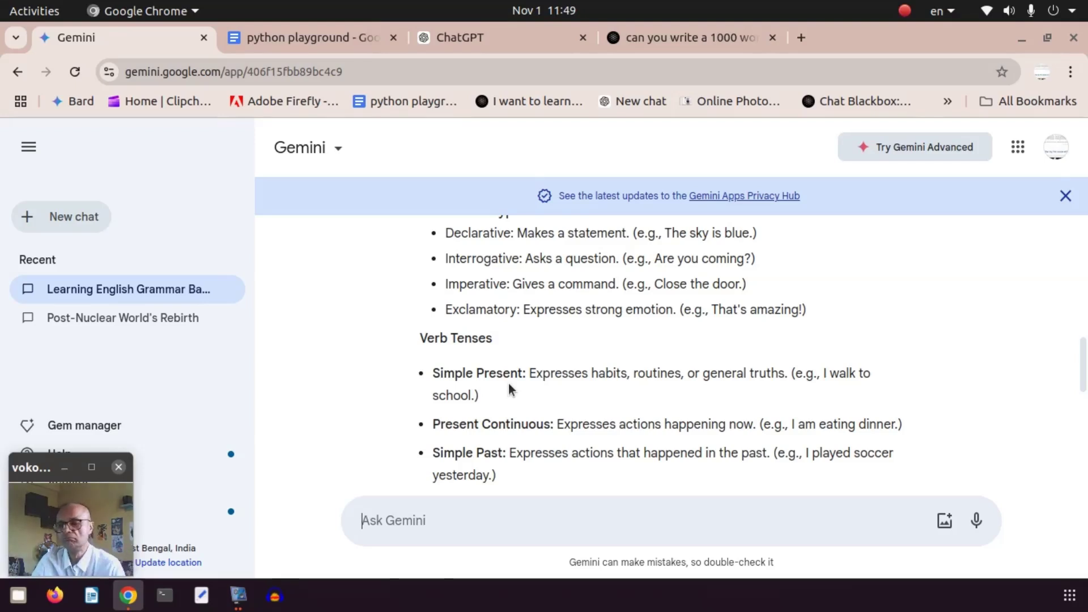
left_click_drag(1085, 380, 1085, 262)
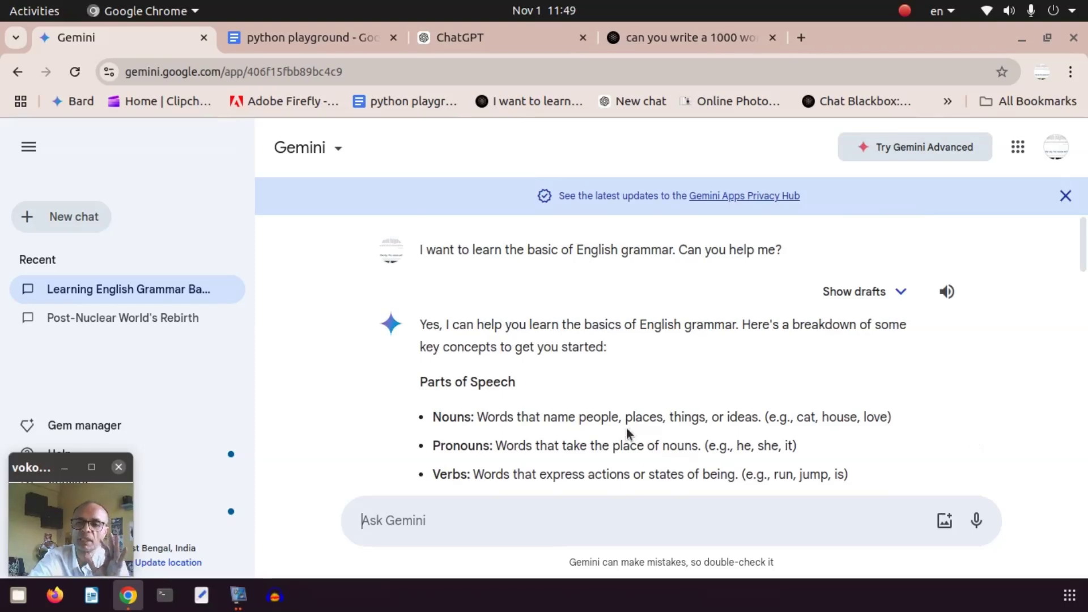
Look at the story conversations in ChatGPT and Blackbox, clearing the highlighted ChatGPT prompt, and return to the Gemini grammar chat
left_click(540, 40)
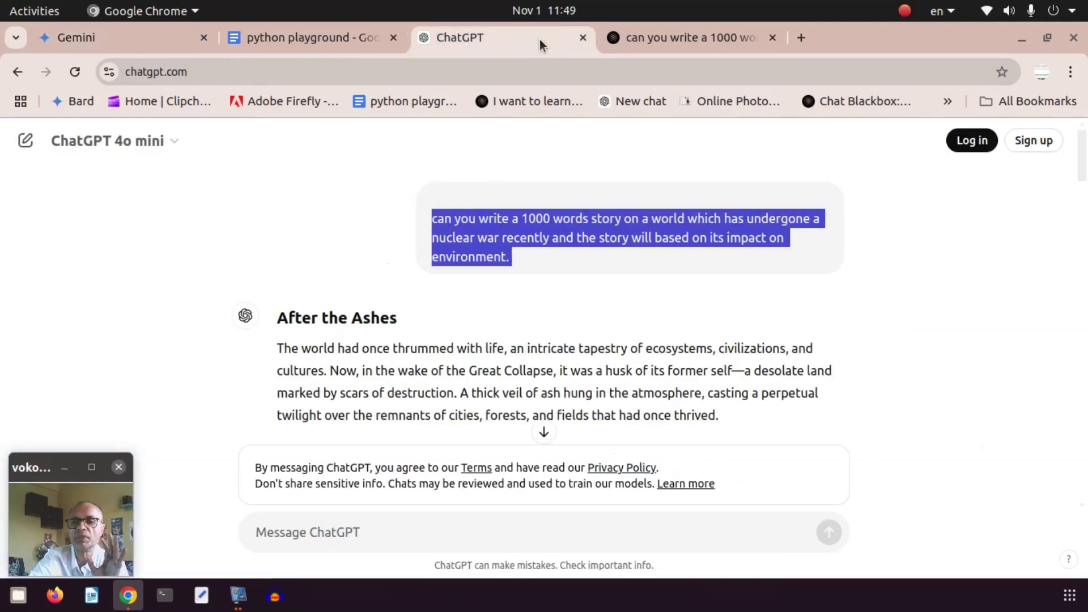
left_click(953, 285)
left_click(681, 41)
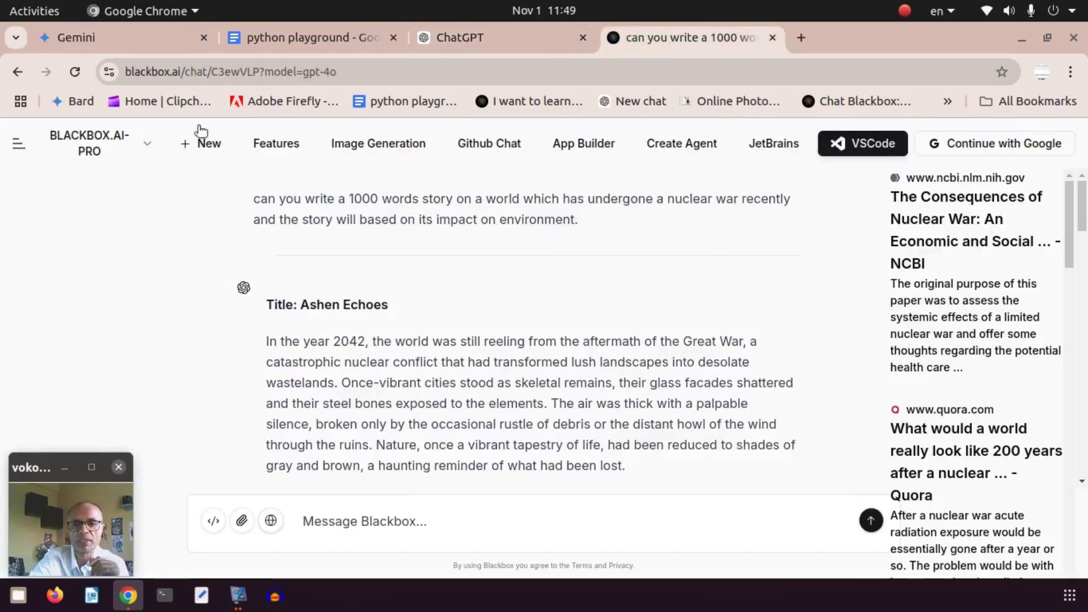
left_click(141, 32)
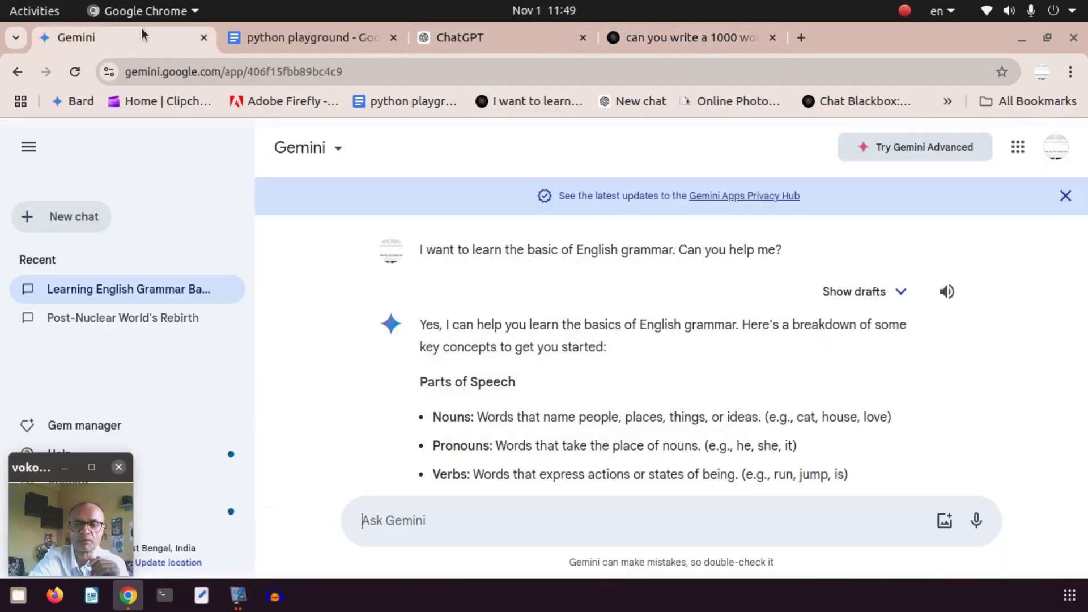
Play Gemini's grammar answer aloud, stop the playback, and return to the story document in Google Docs
left_click(946, 292)
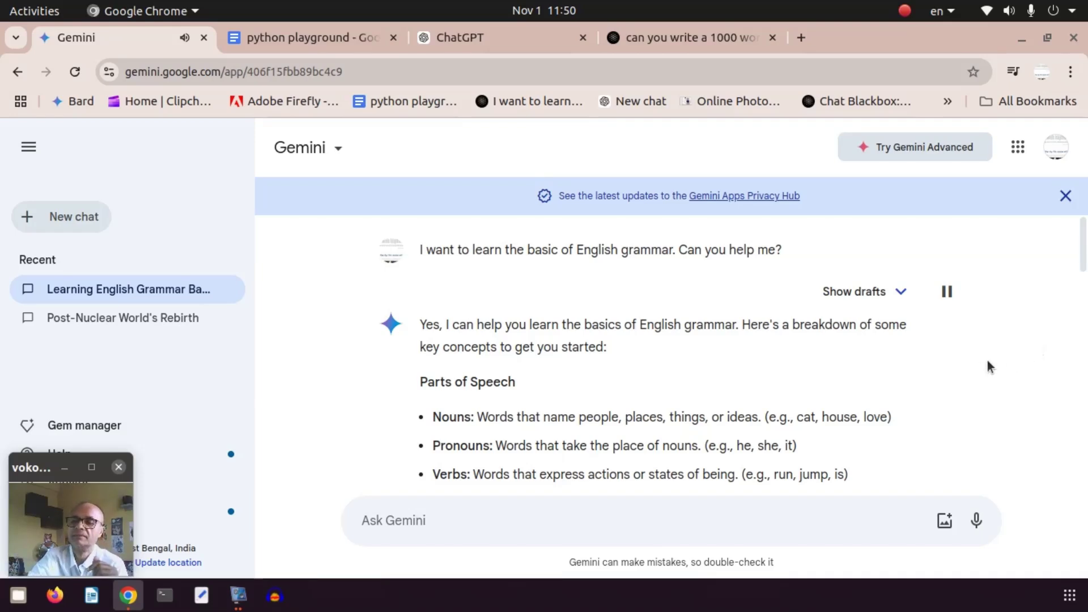
left_click(951, 294)
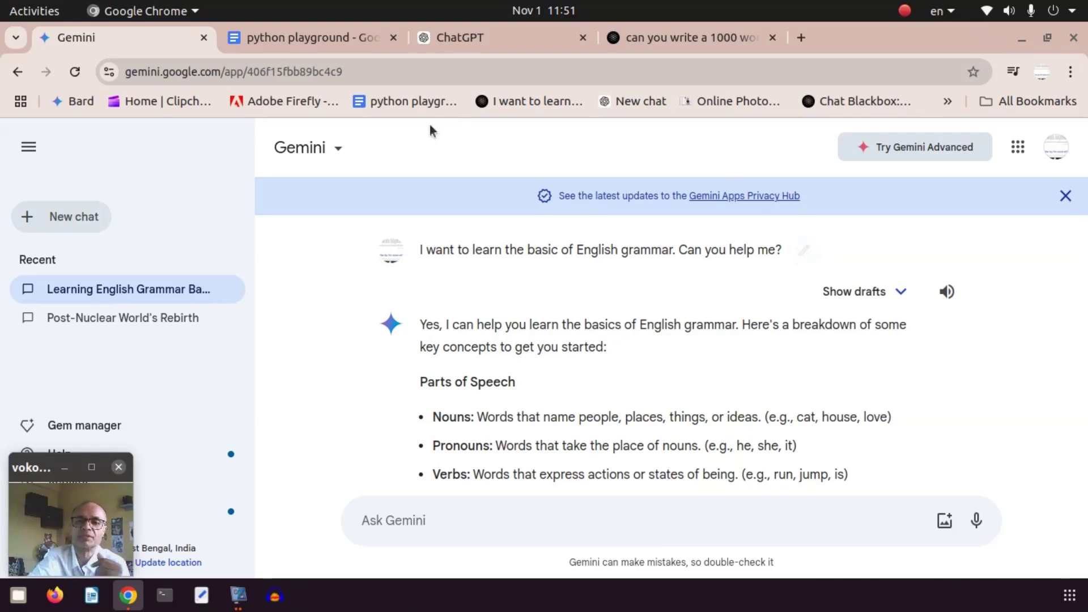
left_click(319, 32)
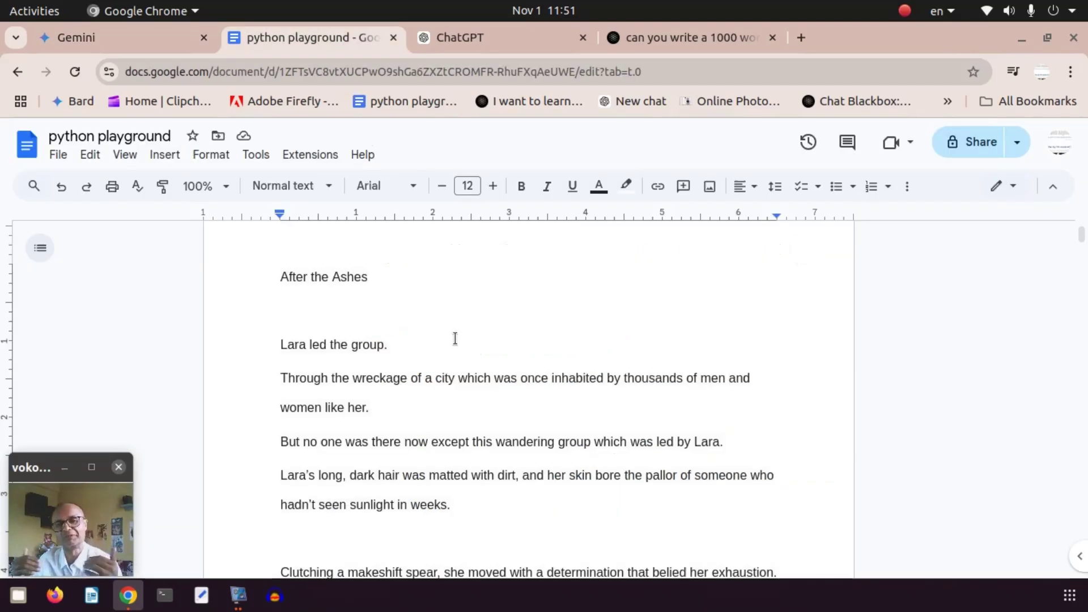